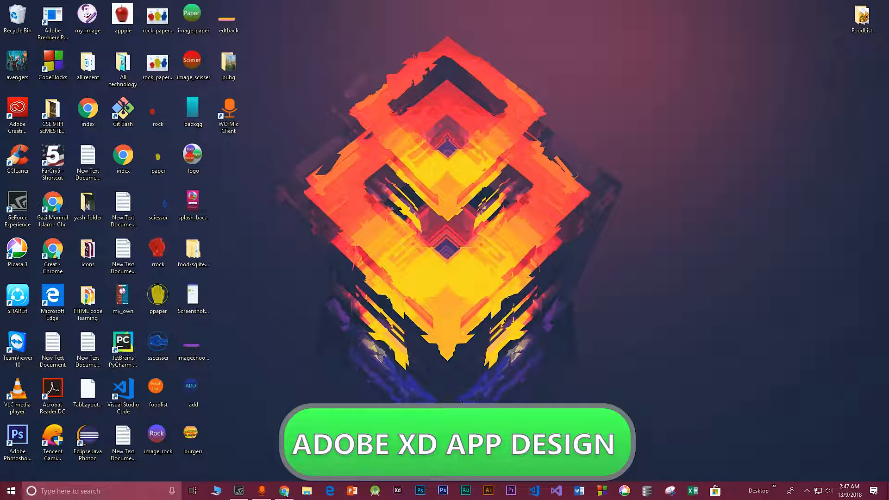
Launch Adobe XD and start a new iPhone 6/7/8 design document
click(398, 490)
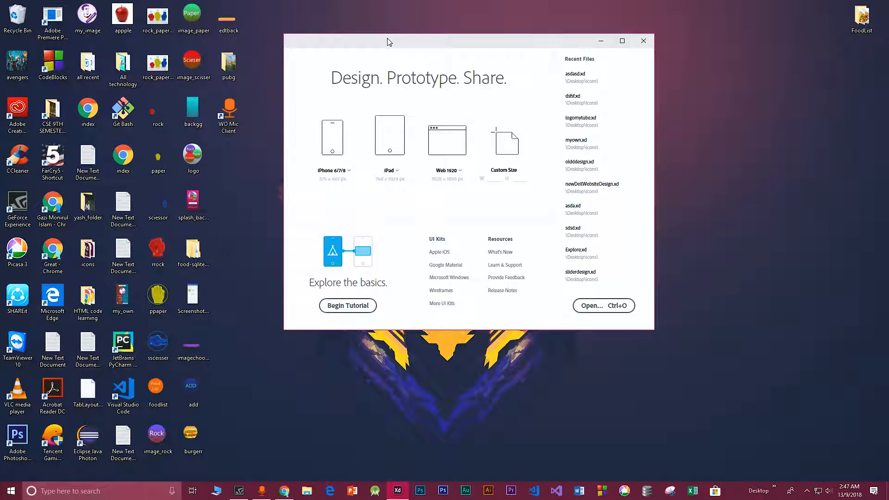
drag(388, 44, 384, 113)
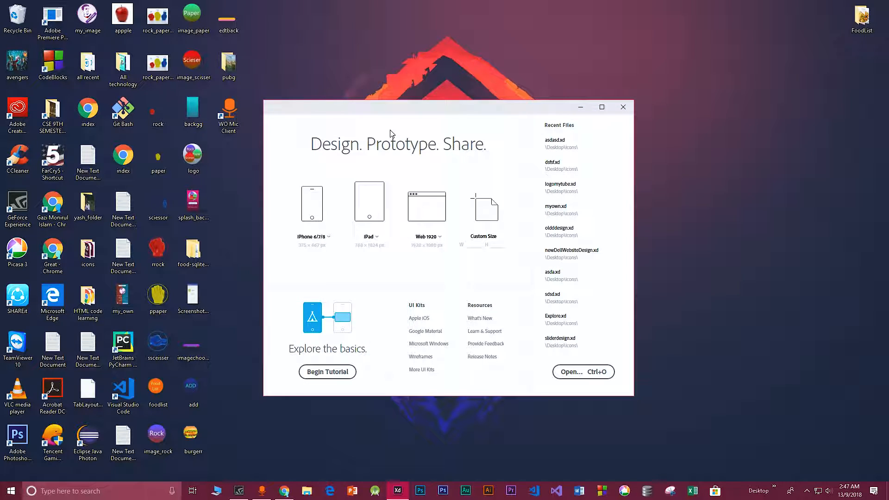
drag(419, 113, 413, 110)
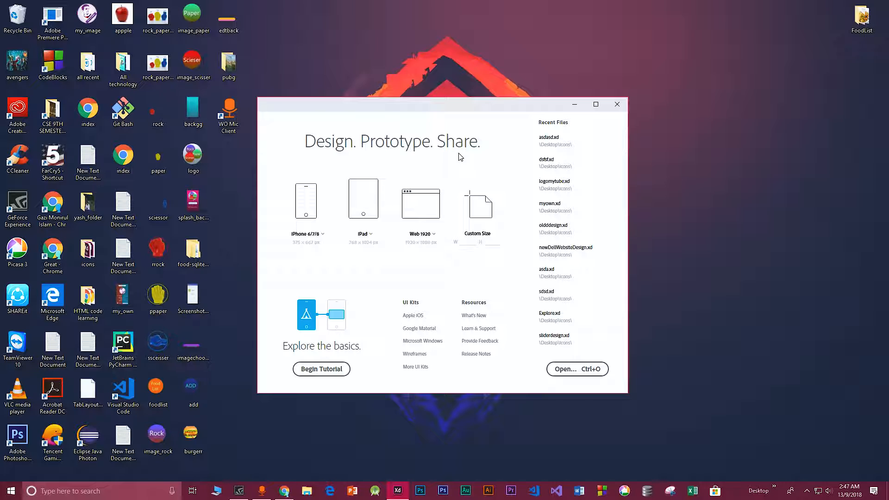
drag(343, 110, 330, 102)
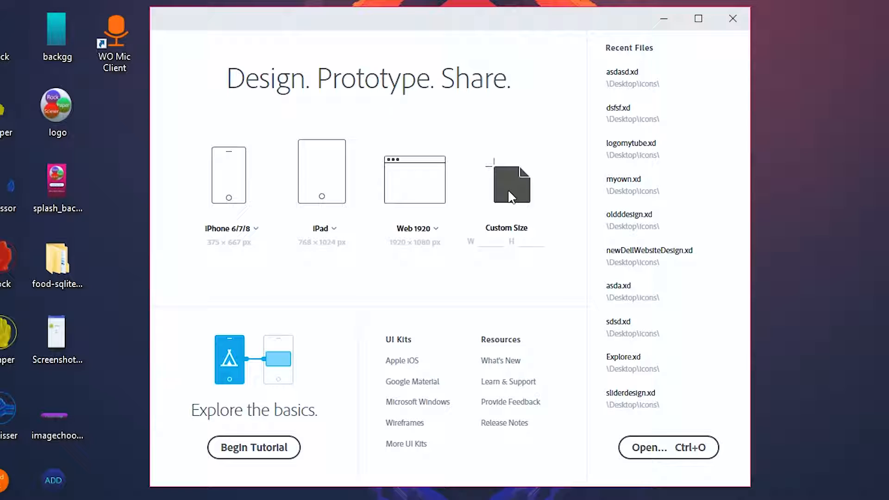
drag(478, 32, 470, 44)
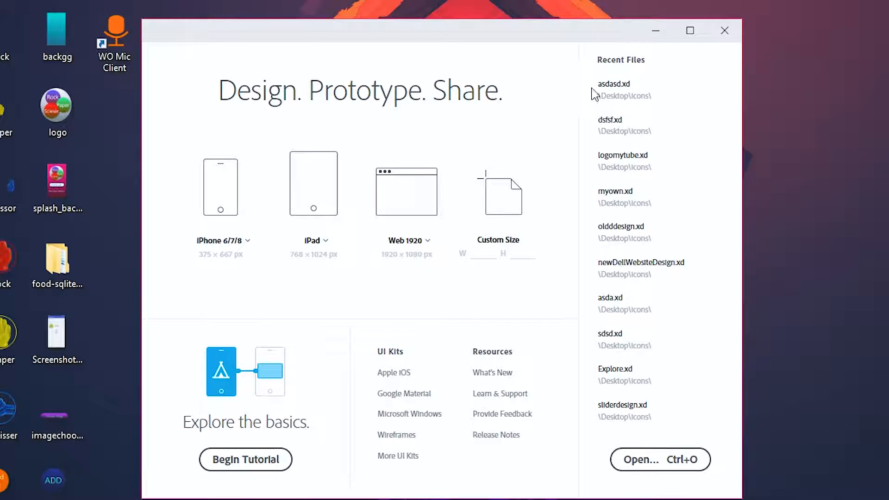
click(227, 177)
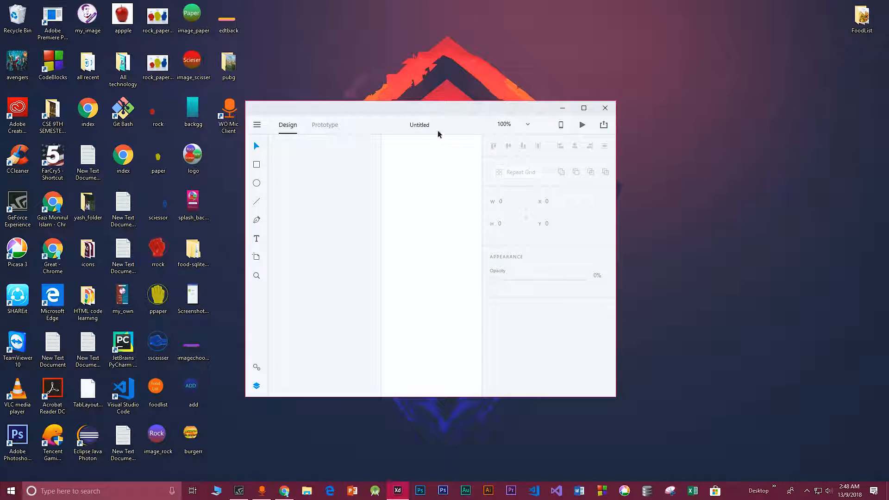
Maximize the window and rename the artboard to Youtube
double_click(443, 106)
drag(200, 134, 375, 169)
double_click(374, 140)
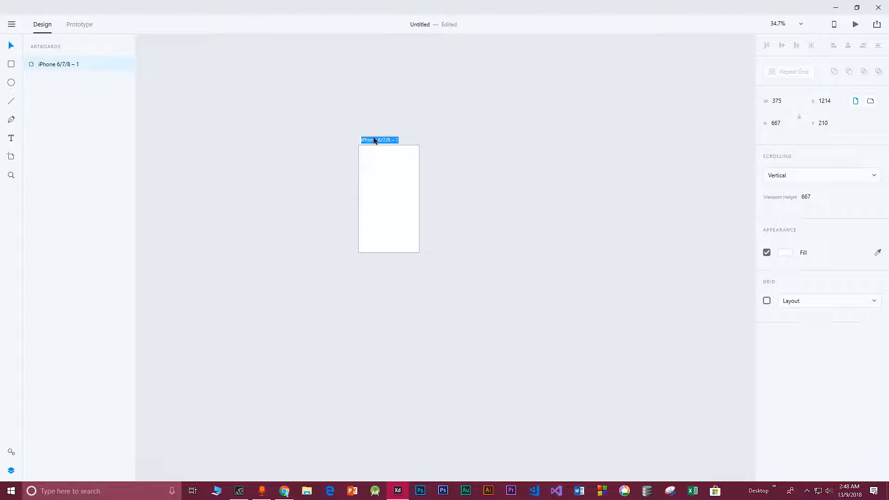
text(Youtu)
key(Return)
Move the Youtube artboard on the canvas
drag(381, 172, 418, 219)
key(ctrl+=)
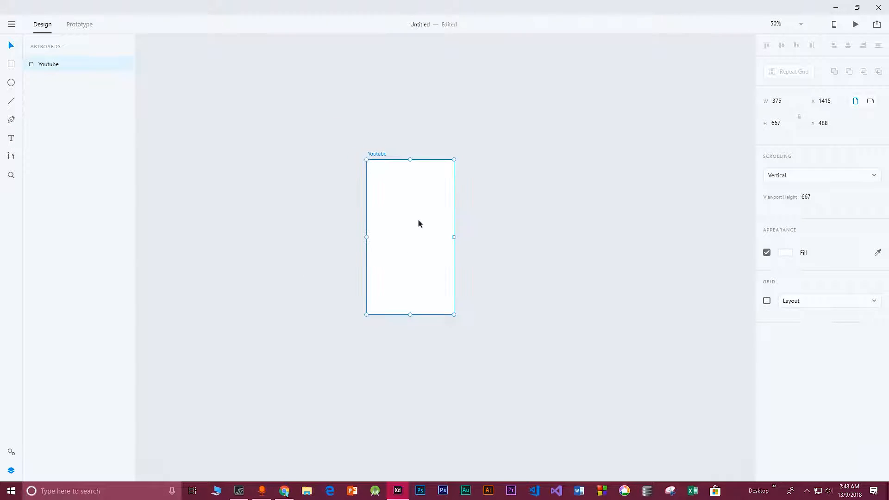
key(ctrl+=)
key(ctrl+minus)
key(ctrl+=)
mouse_move(377, 142)
mouse_down()
mouse_move(424, 180)
mouse_move(421, 168)
mouse_move(381, 157)
mouse_up()
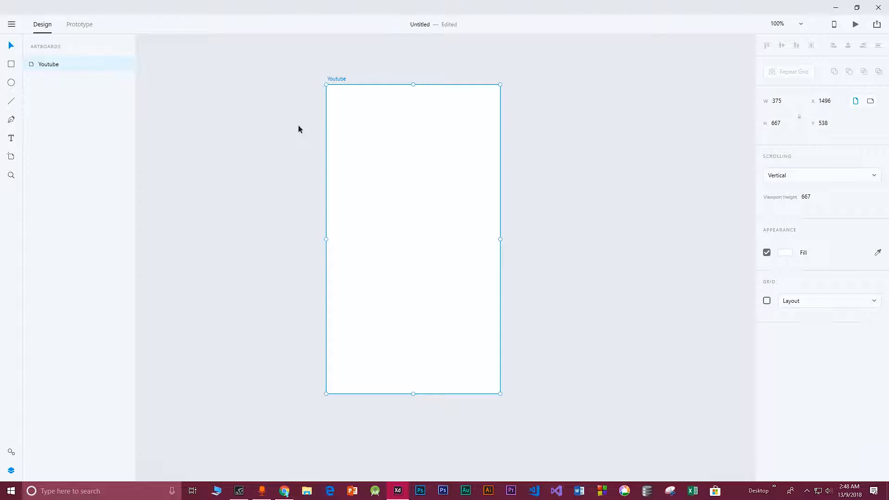
Add two more iPhone 6/7/8 artboards beside the Youtube artboard
click(11, 157)
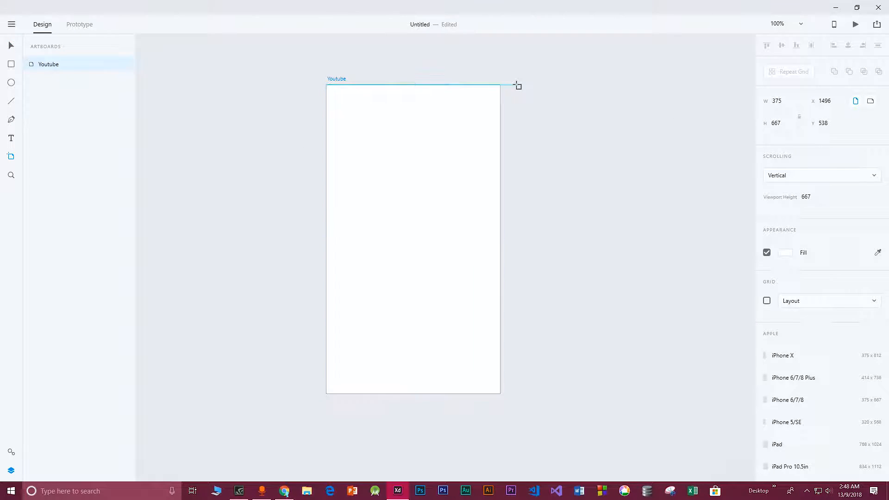
click(519, 86)
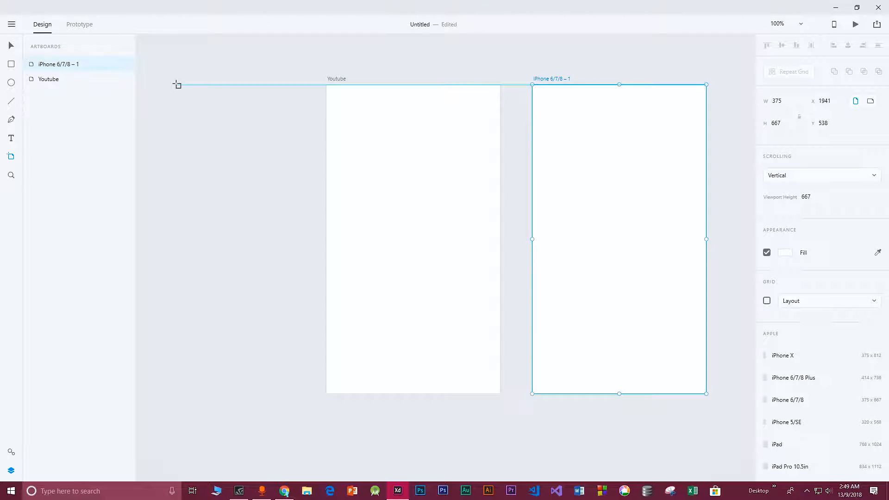
click(177, 84)
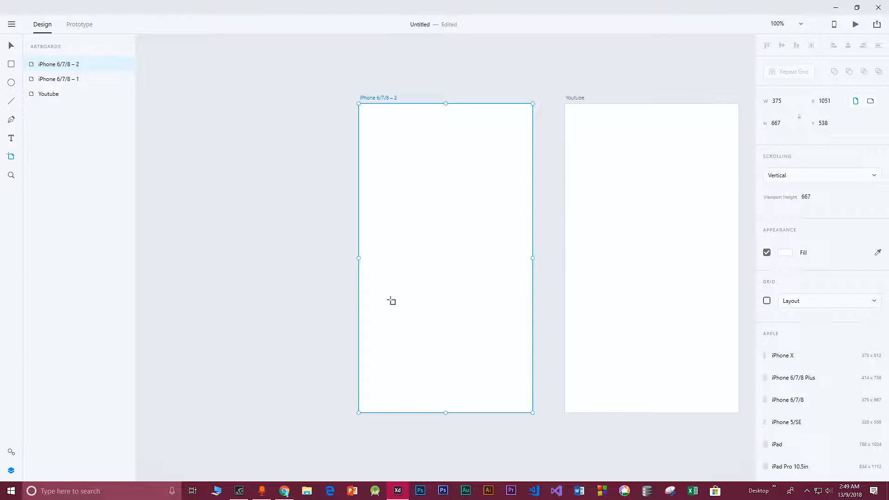
Delete the two extra iPhone 6/7/8 artboards
key(ctrl+minus)
key(ctrl+minus)
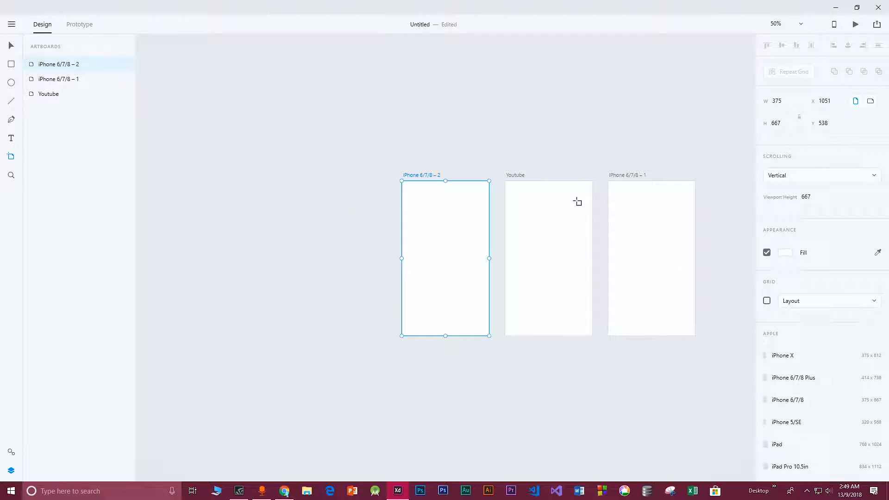
click(11, 46)
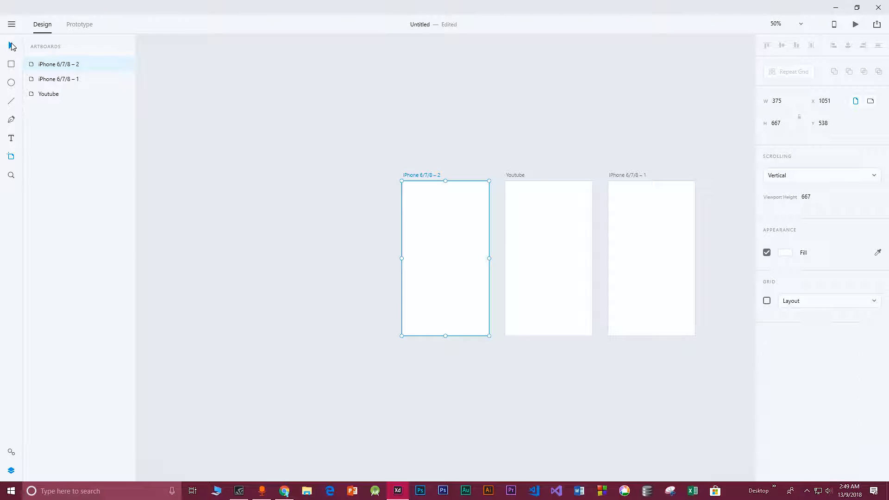
key(Delete)
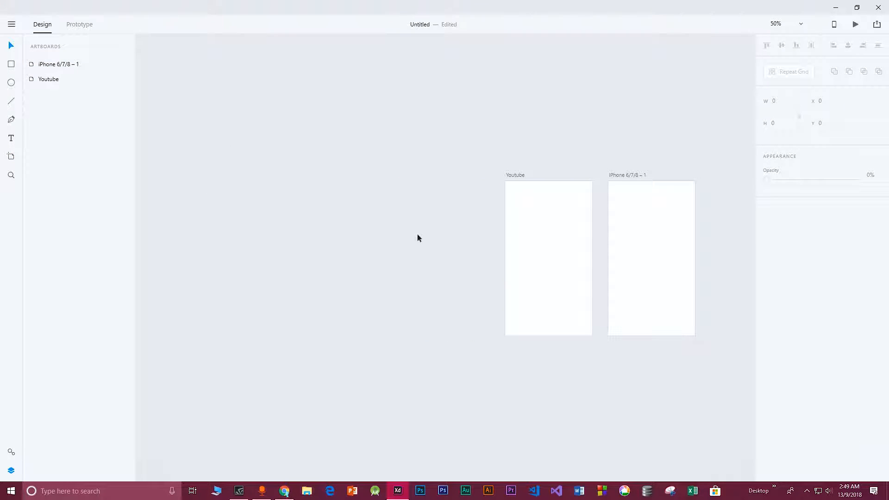
click(660, 227)
key(Delete)
Move the Youtube artboard and view it at 100% zoom
drag(527, 216, 401, 197)
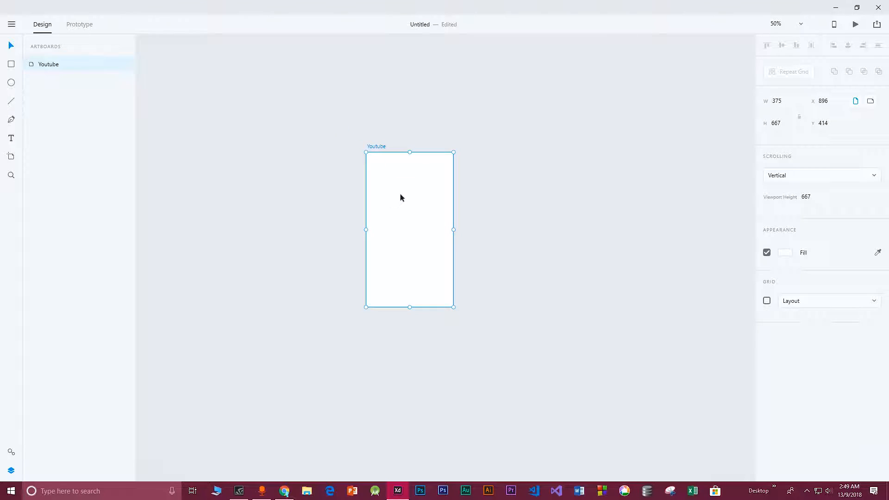
key(ctrl+1)
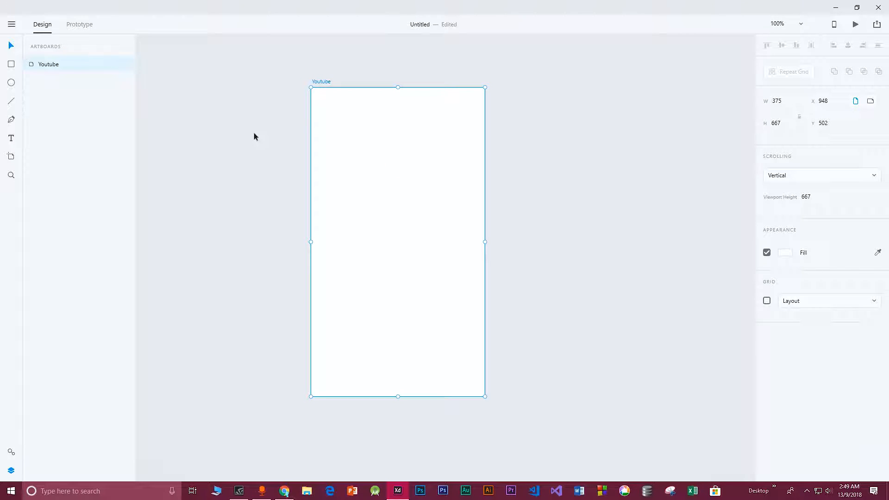
drag(368, 134, 380, 138)
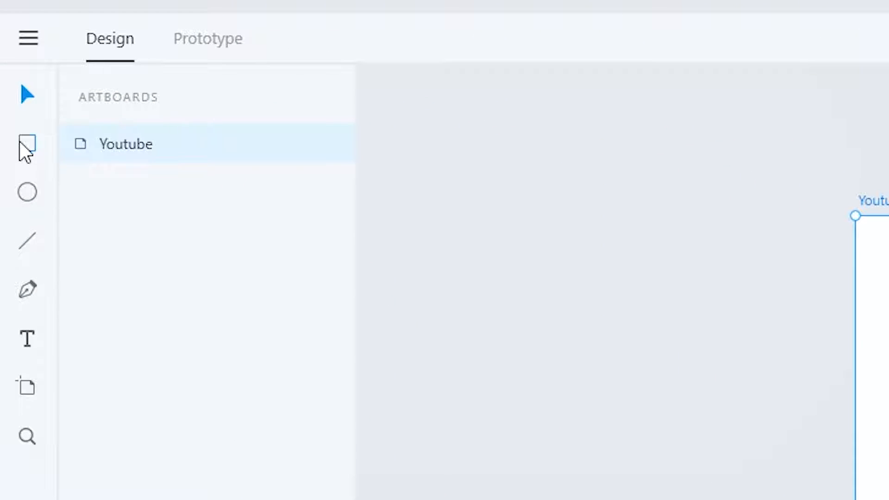
Draw a rectangle covering the whole Youtube artboard, 375 by 667 at position 0, 0
click(24, 145)
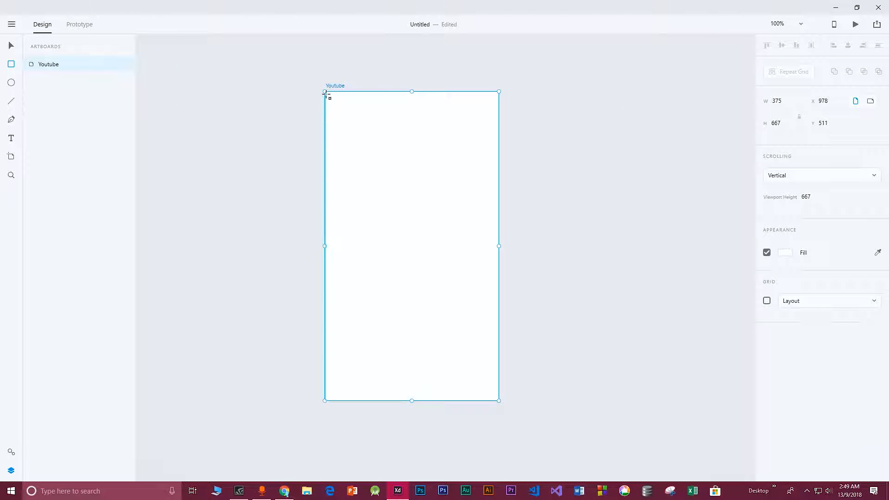
drag(325, 95, 498, 401)
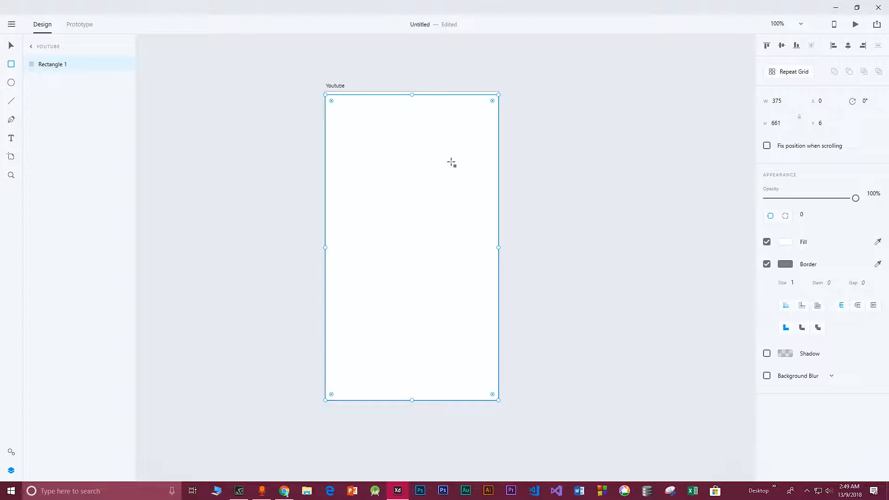
drag(412, 95, 410, 93)
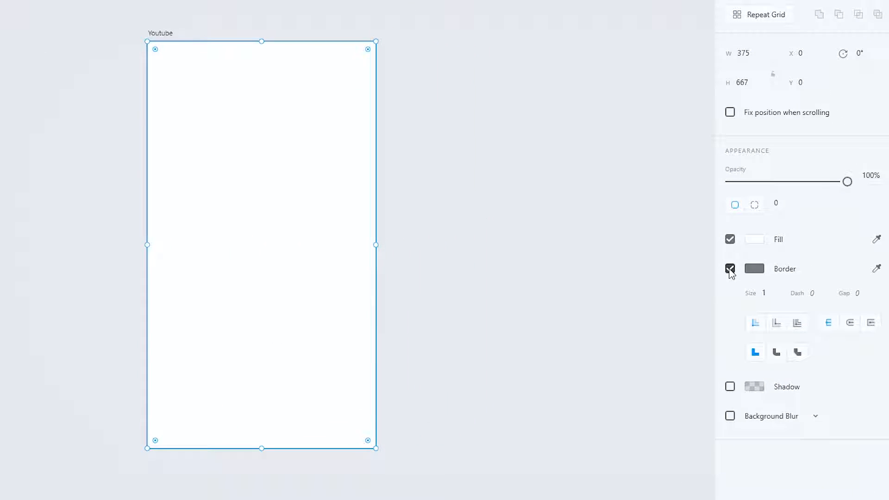
Turn off the background rectangle's border
click(730, 270)
click(730, 270)
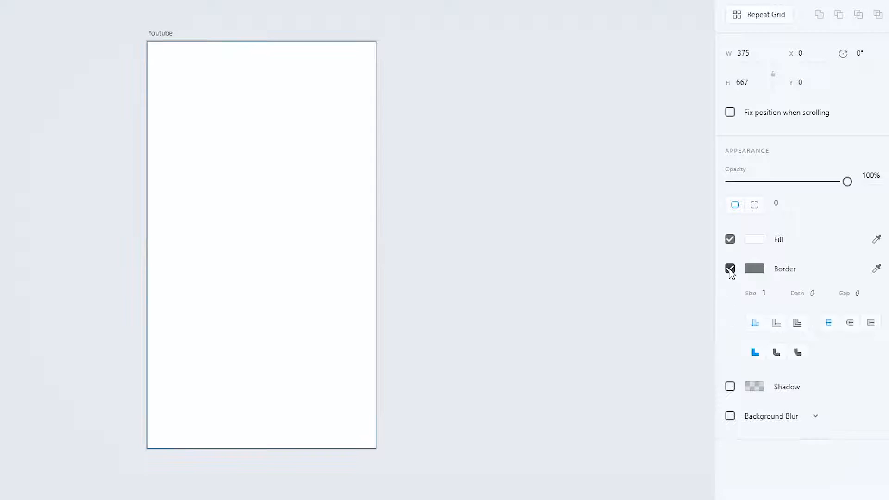
click(730, 270)
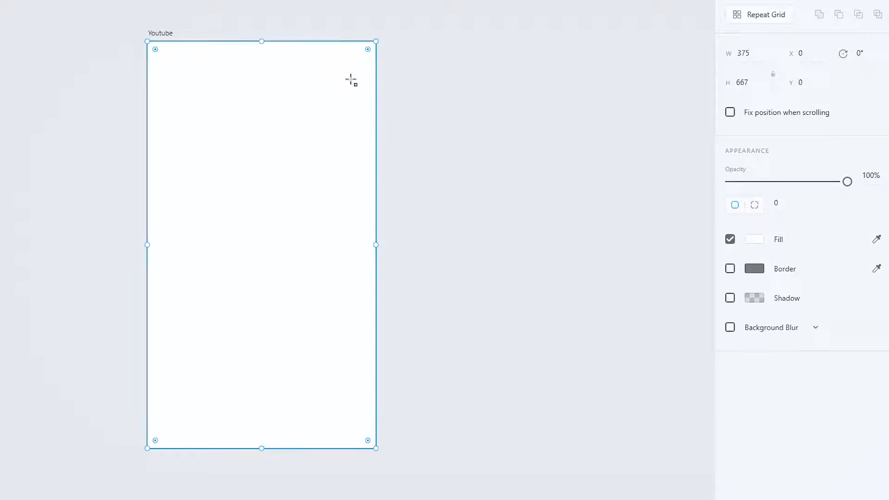
Set the background rectangle's fill to the dark teal #09414A
click(754, 238)
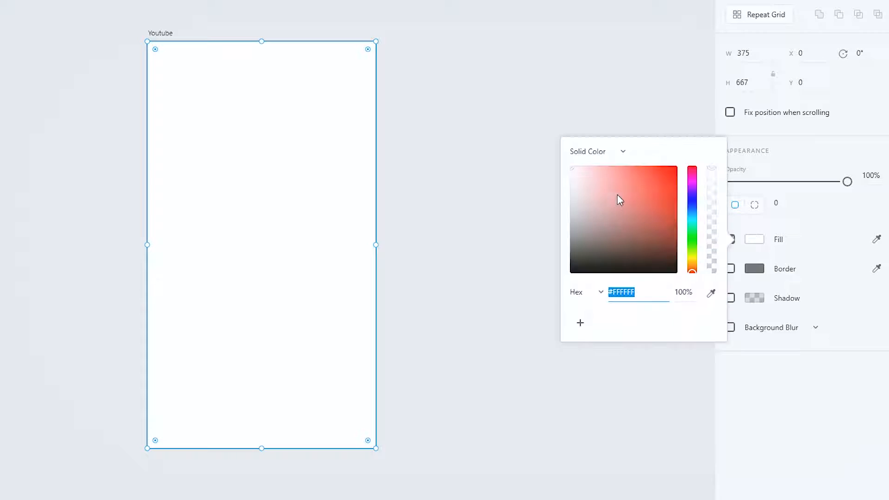
drag(638, 174, 691, 218)
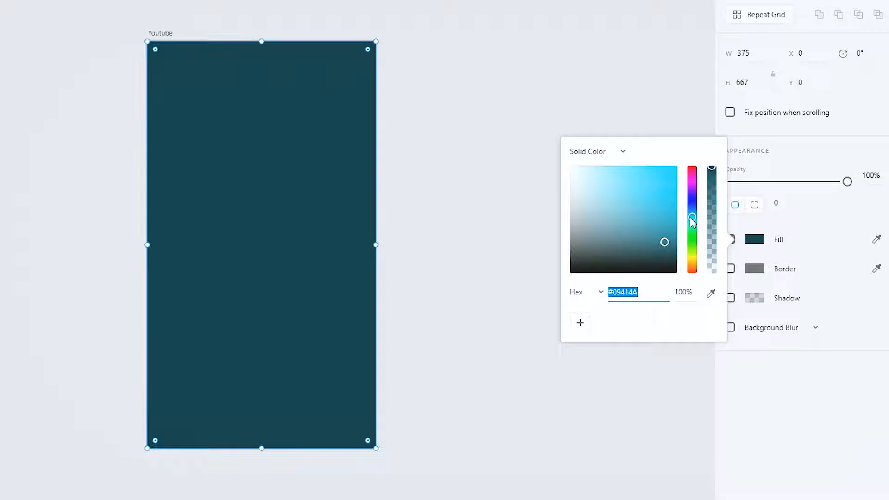
Try the linear gradient, solid colour and radial gradient fill types on the background
click(592, 153)
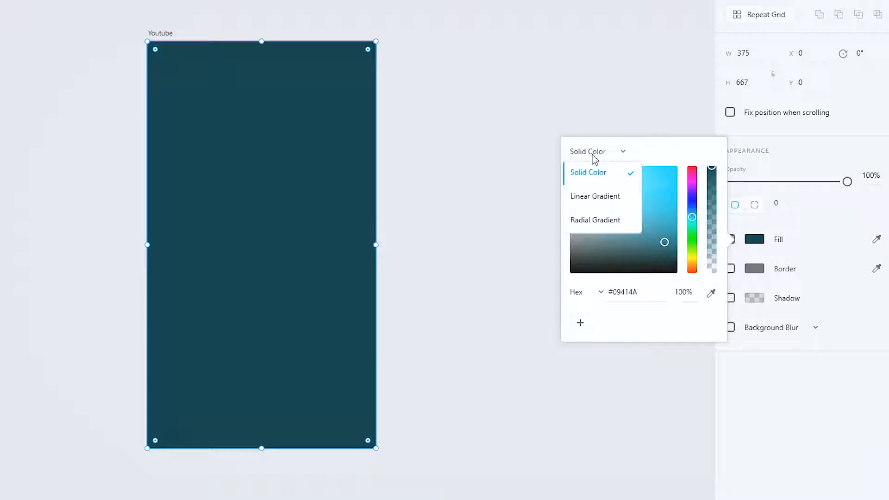
click(604, 196)
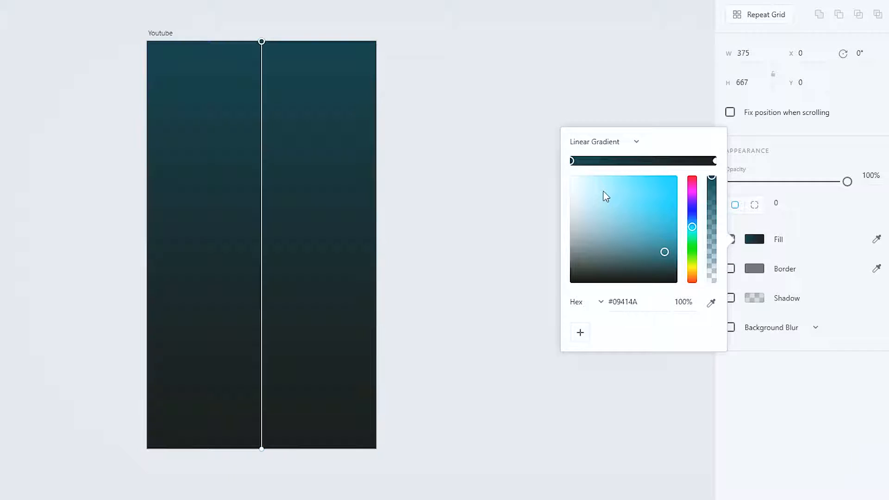
mouse_move(262, 42)
mouse_down()
mouse_move(261, 259)
mouse_move(262, 100)
mouse_move(250, 314)
mouse_move(260, 306)
mouse_move(262, 43)
mouse_up()
click(611, 301)
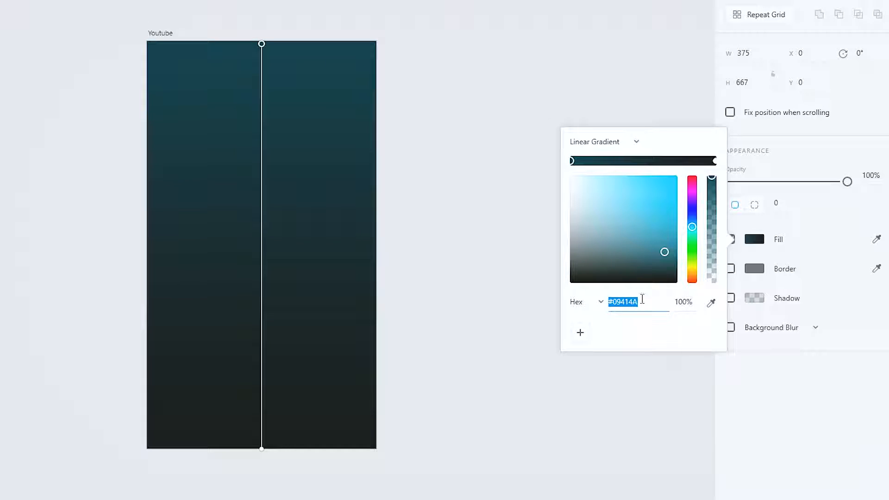
click(589, 143)
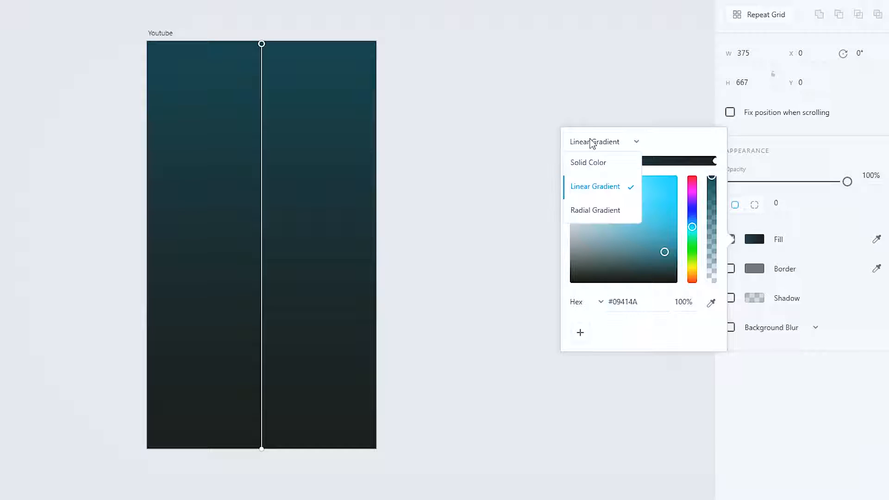
click(596, 161)
click(602, 144)
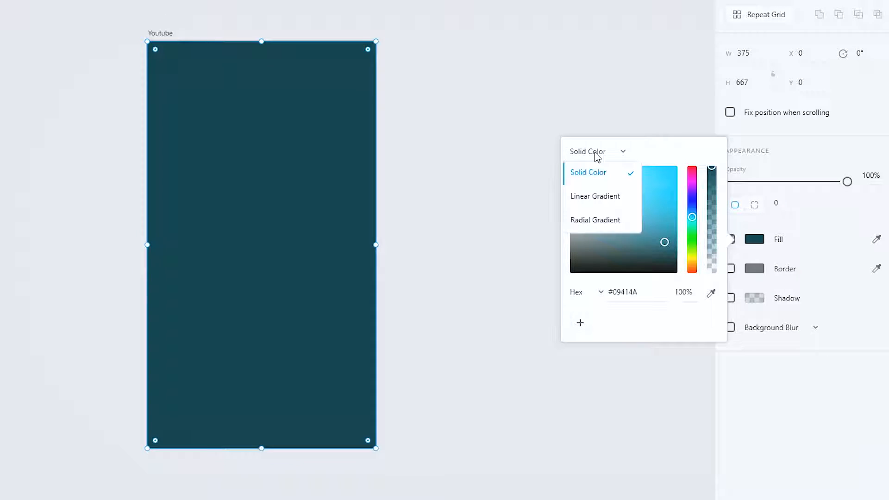
click(596, 218)
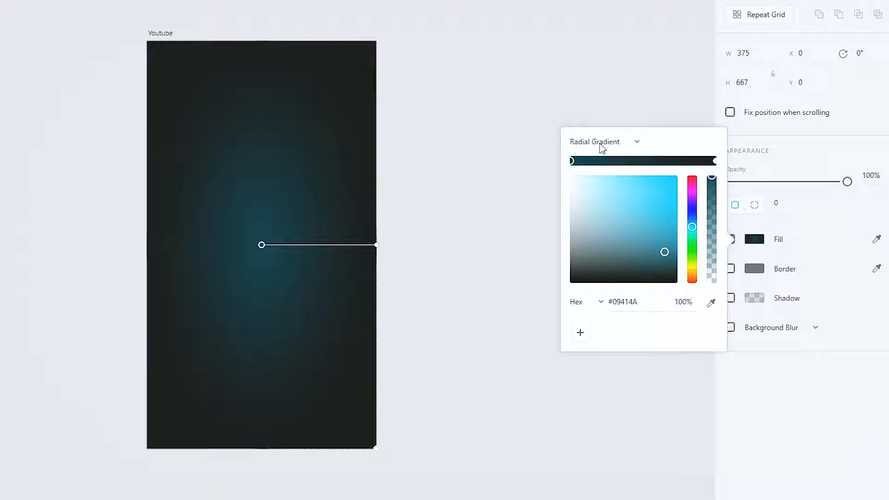
Apply a linear gradient fill with a green #6EEC88 top colour stop to the background
click(601, 143)
click(579, 187)
drag(657, 233, 663, 198)
drag(692, 232, 692, 242)
click(583, 190)
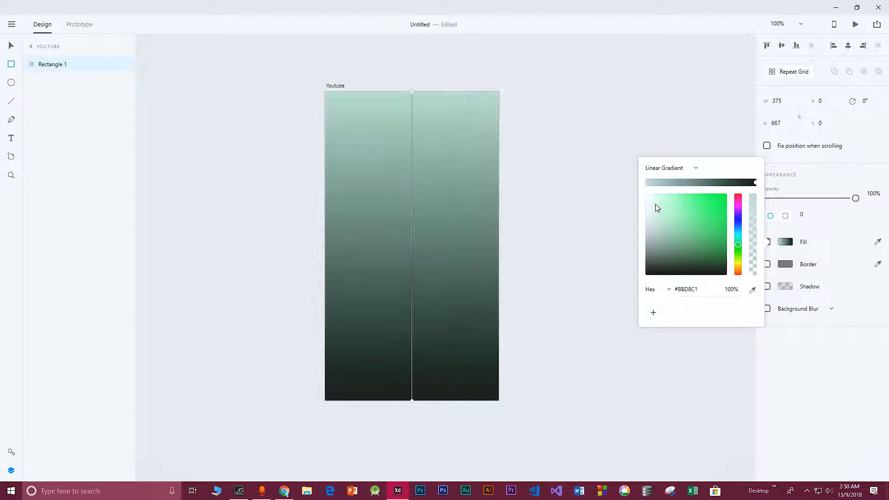
drag(657, 208, 690, 204)
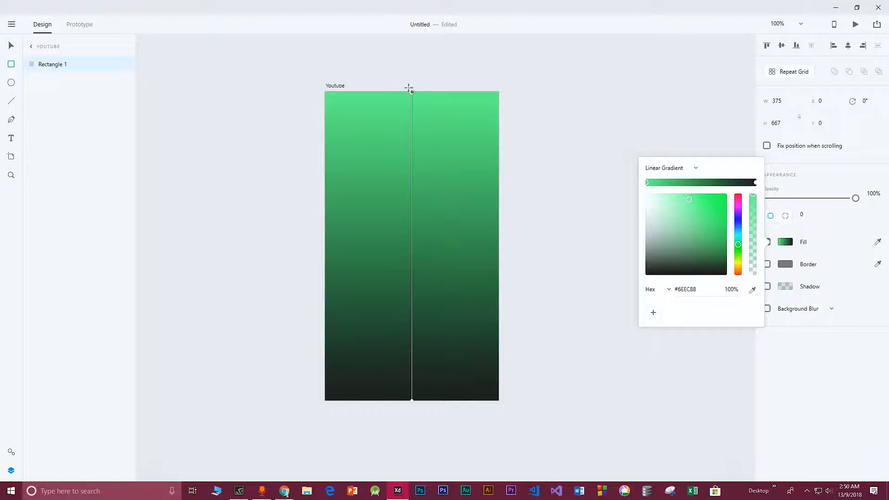
Extend the gradient's end point below the artboard's bottom edge and close the colour picker
drag(411, 400, 412, 443)
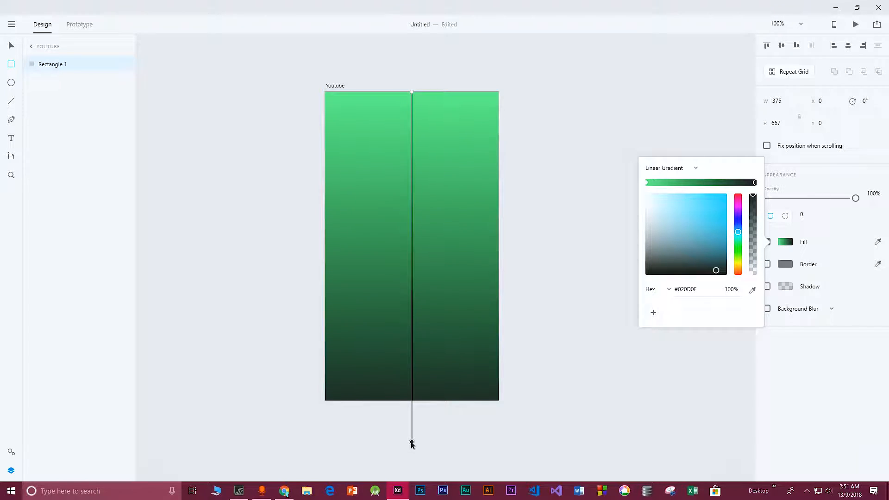
click(421, 72)
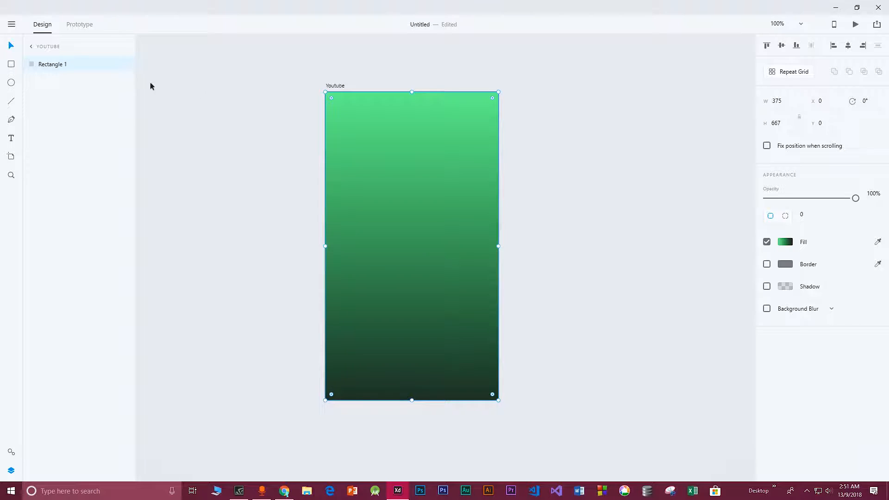
Draw a white rectangle across the top of the artboard and round its corners into a pill-shaped bar
click(11, 65)
mouse_move(339, 110)
mouse_down()
mouse_move(362, 133)
mouse_move(484, 132)
mouse_up()
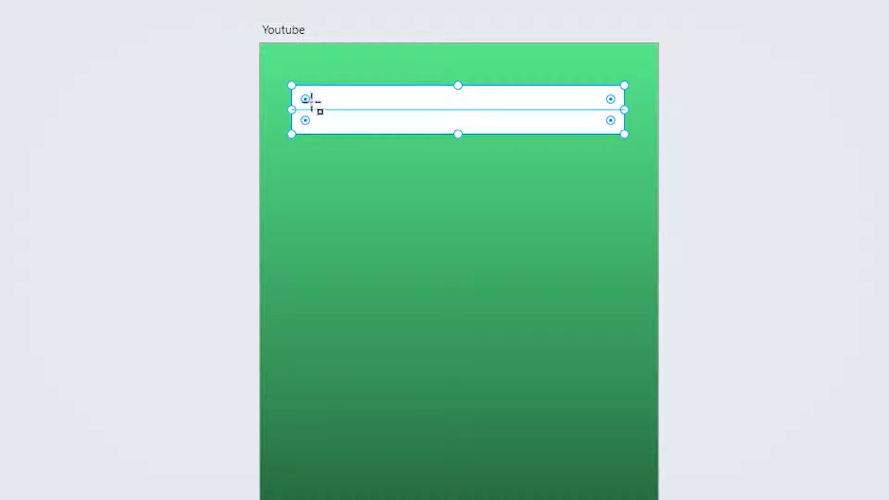
drag(304, 99, 319, 95)
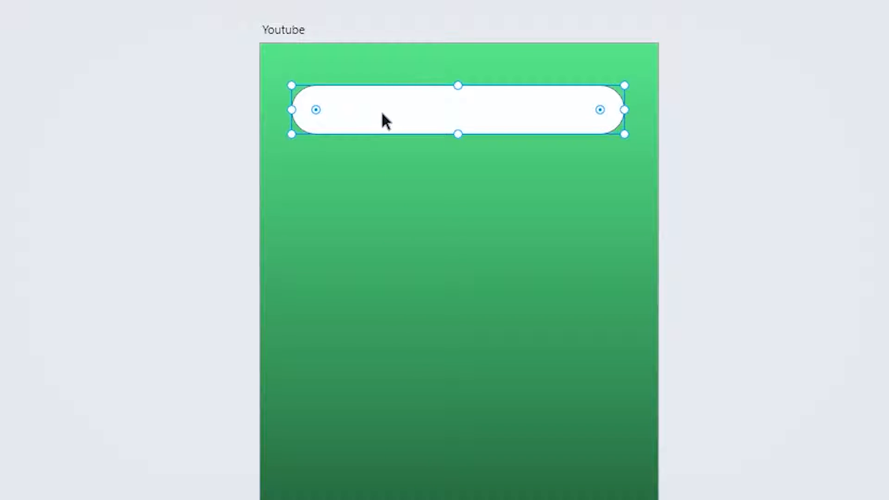
Remove the top bar's border and give it a drop shadow with X offset 10 and Y offset 20
mouse_move(381, 107)
mouse_down()
mouse_move(401, 111)
mouse_move(391, 119)
mouse_up()
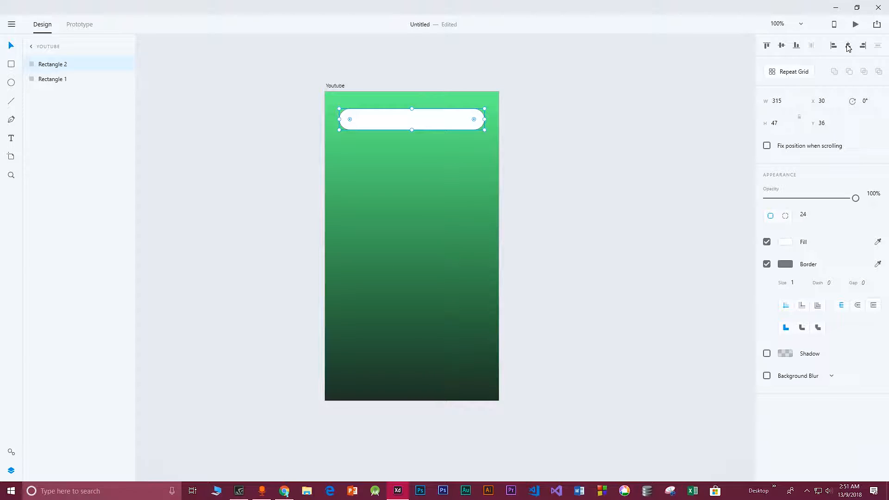
click(406, 165)
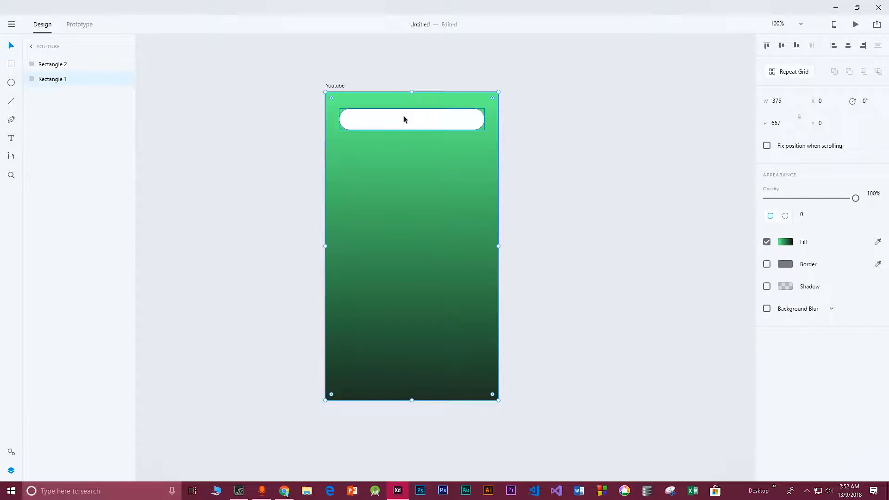
click(403, 119)
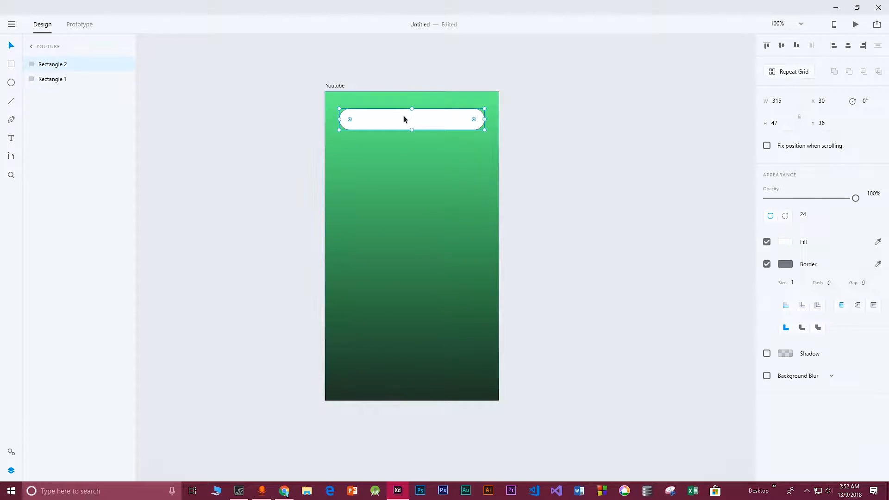
click(766, 264)
click(766, 286)
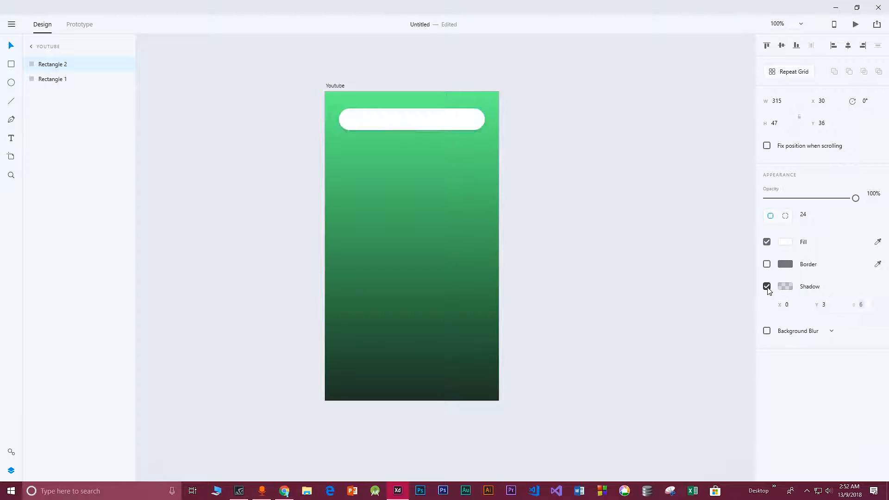
click(789, 306)
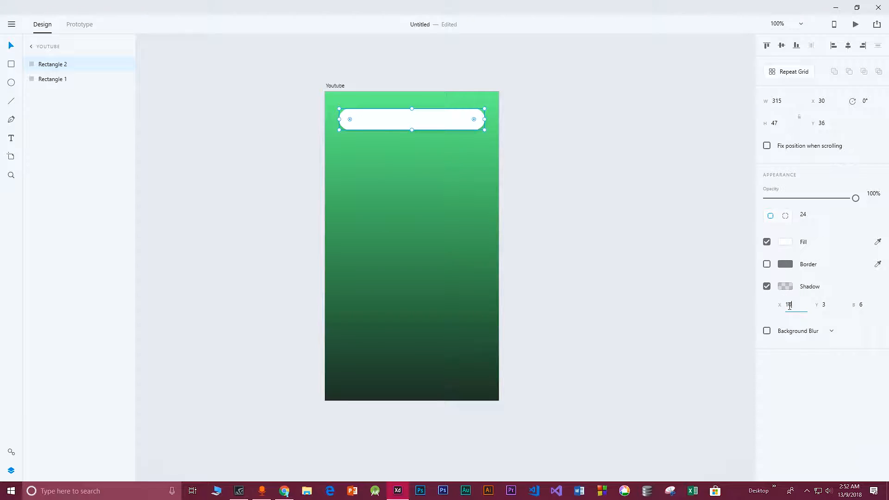
text(10)
click(828, 305)
text(20)
click(861, 305)
text(10)
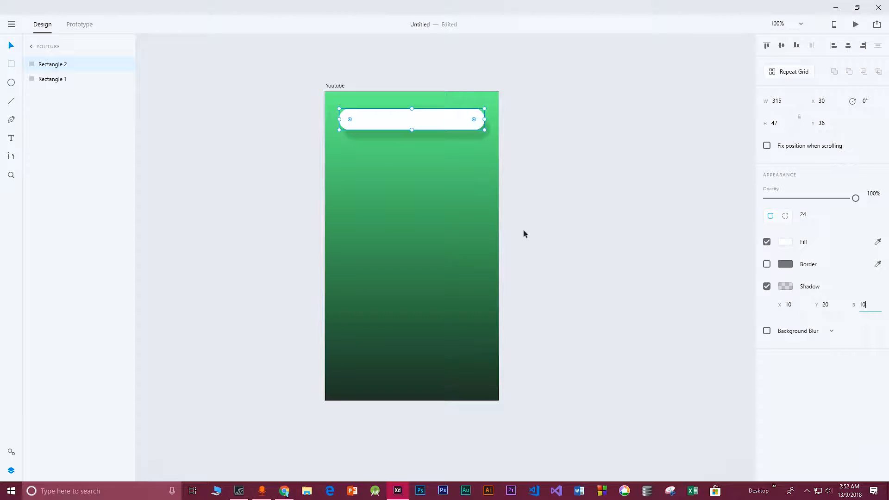
Change the top bar's fill to a pale cream colour
click(540, 196)
click(388, 149)
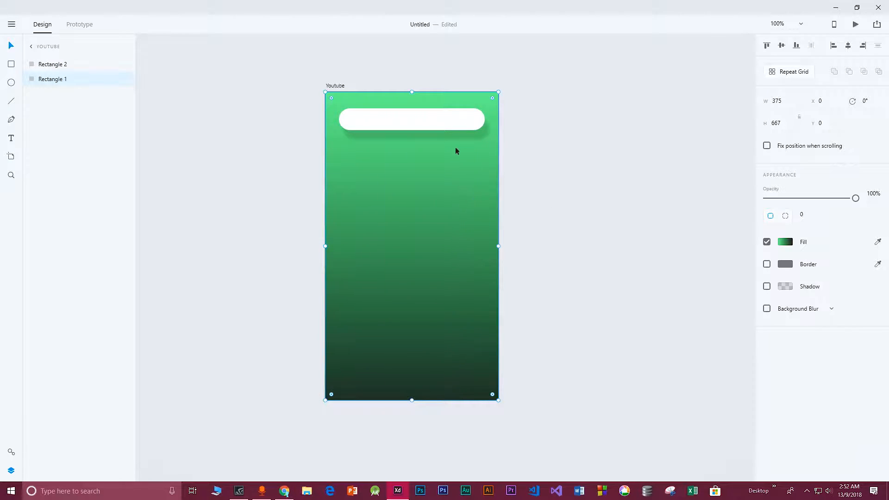
click(480, 123)
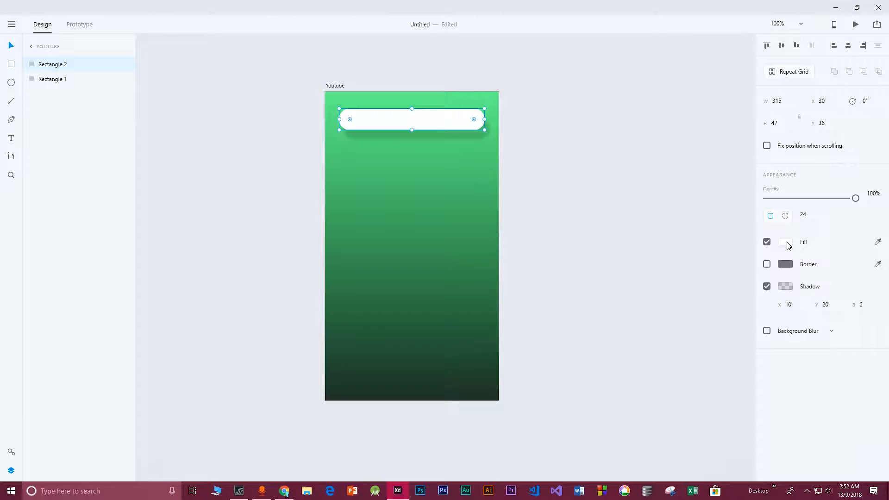
click(788, 243)
drag(677, 195, 646, 186)
click(738, 251)
drag(698, 216, 659, 187)
click(381, 123)
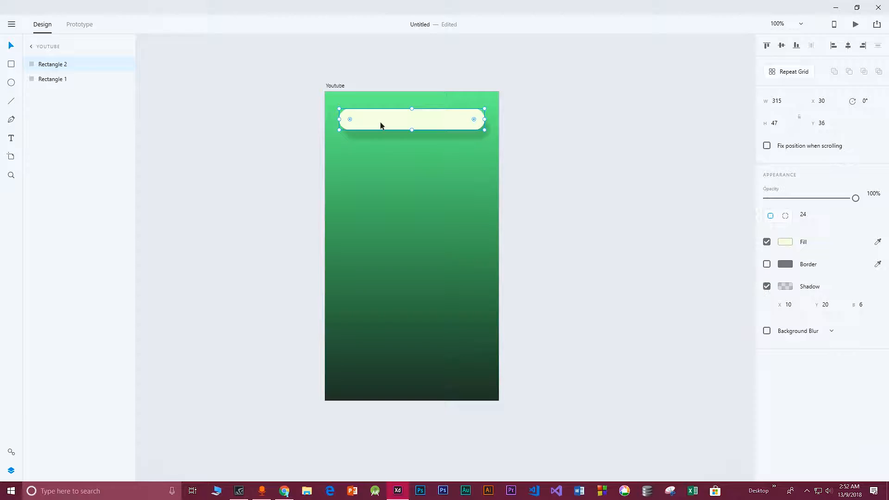
Add the text Food List and move it inside the top bar
click(12, 140)
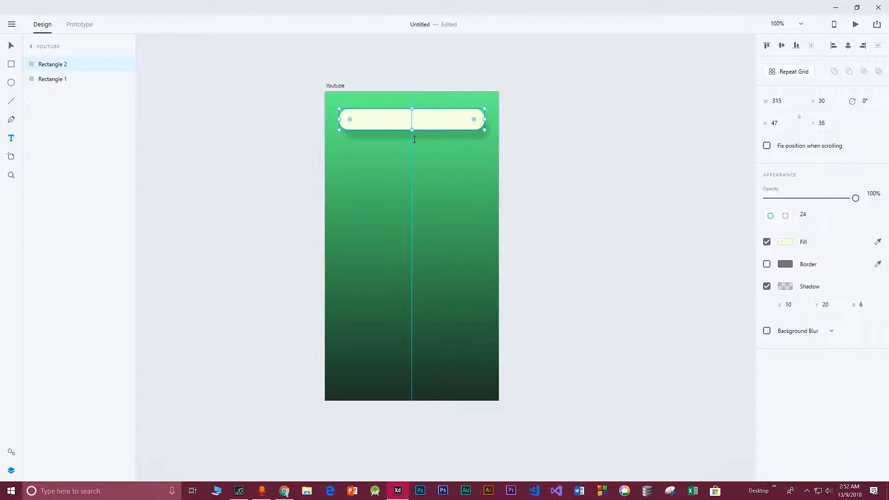
click(363, 119)
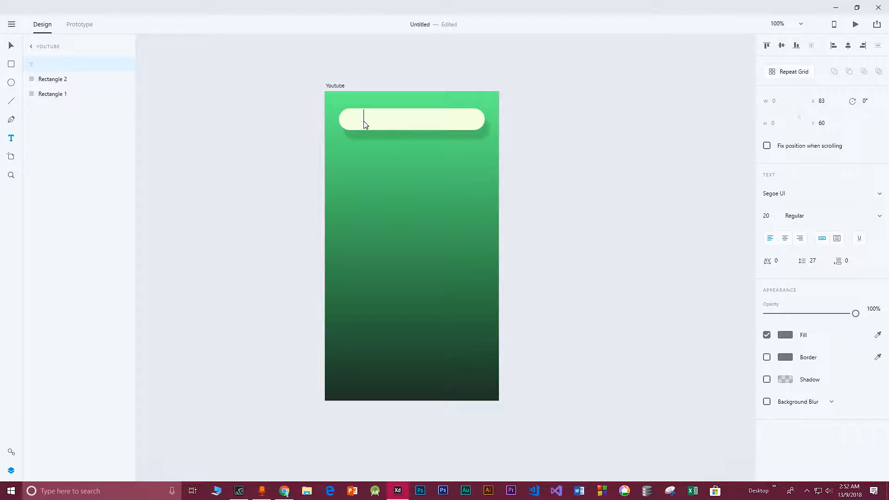
text(Food List)
key(Escape)
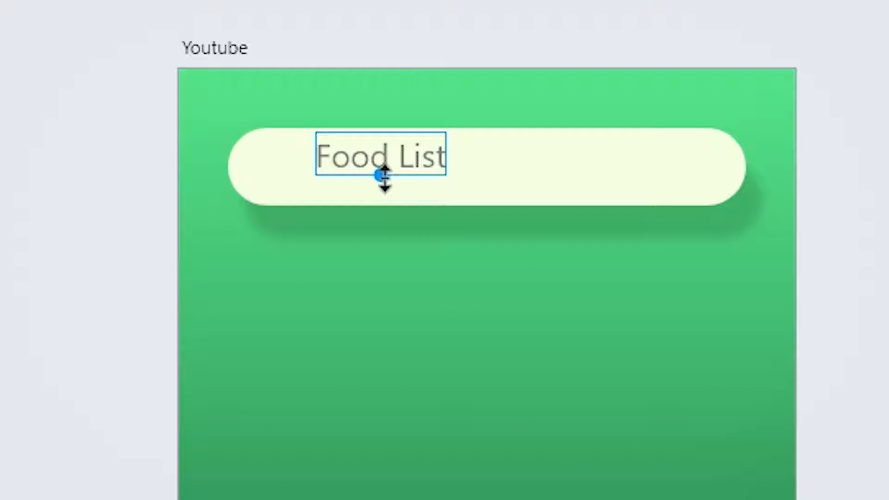
drag(385, 175, 440, 150)
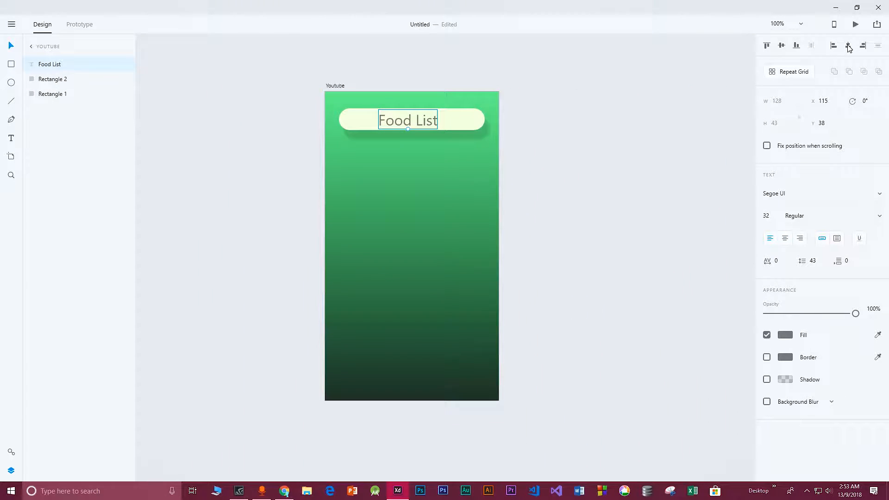
Centre the Food List text horizontally on the artboard and set its font size to 30
click(848, 46)
click(462, 113)
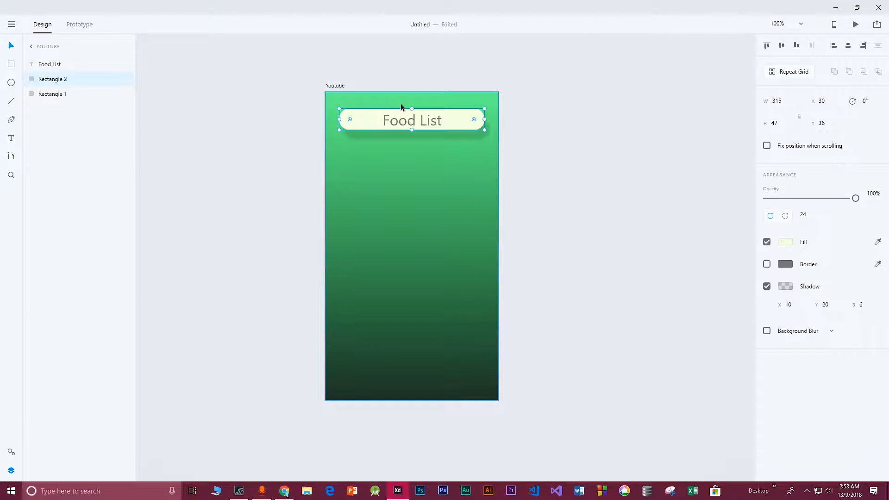
click(408, 121)
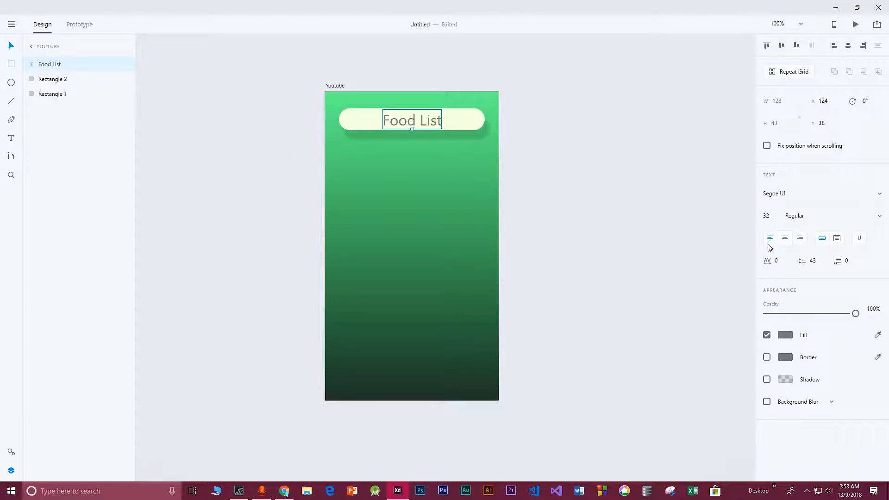
click(788, 194)
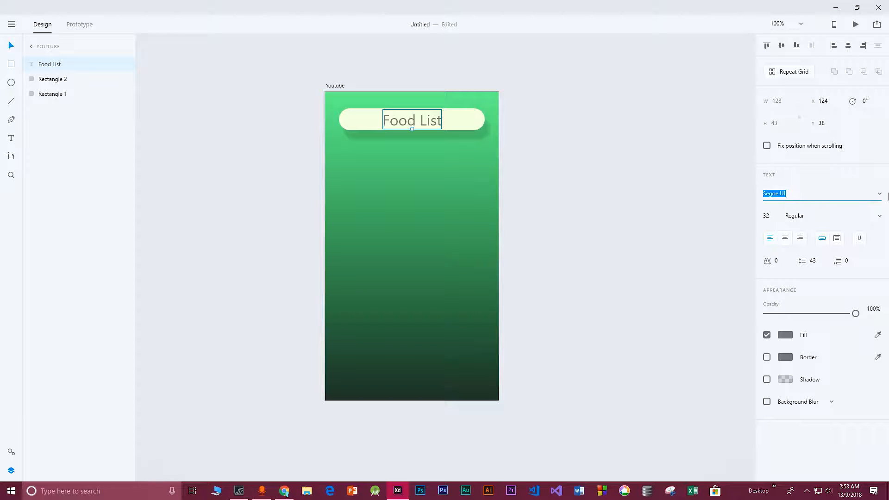
click(879, 194)
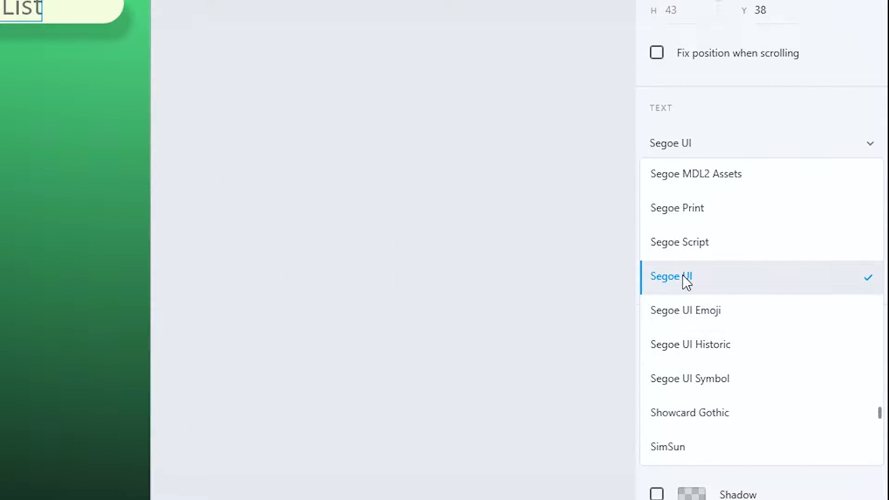
click(686, 280)
drag(668, 184, 650, 185)
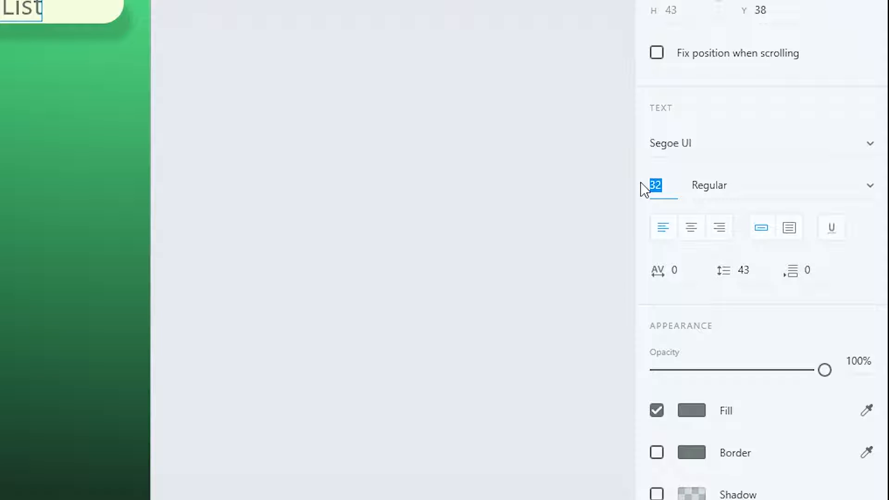
text(30)
key(Return)
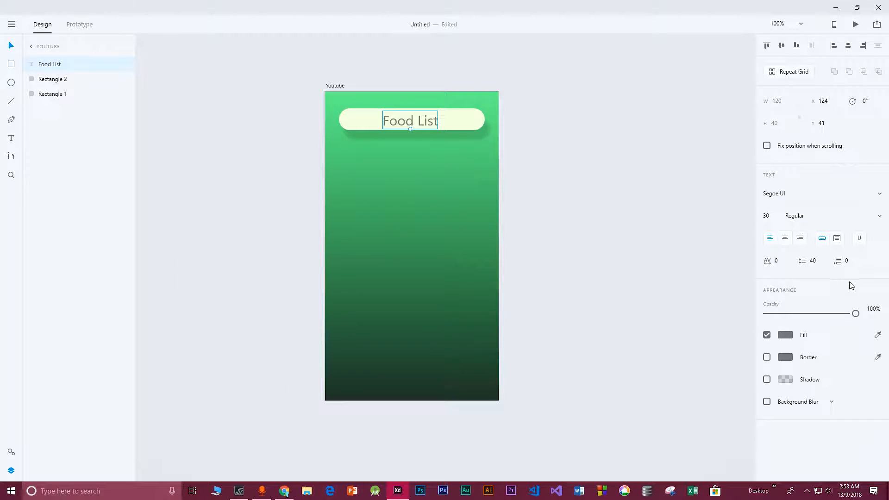
Set the Food List text's character spacing to 5
click(781, 260)
key(Return)
drag(855, 314, 888, 324)
click(415, 189)
click(421, 118)
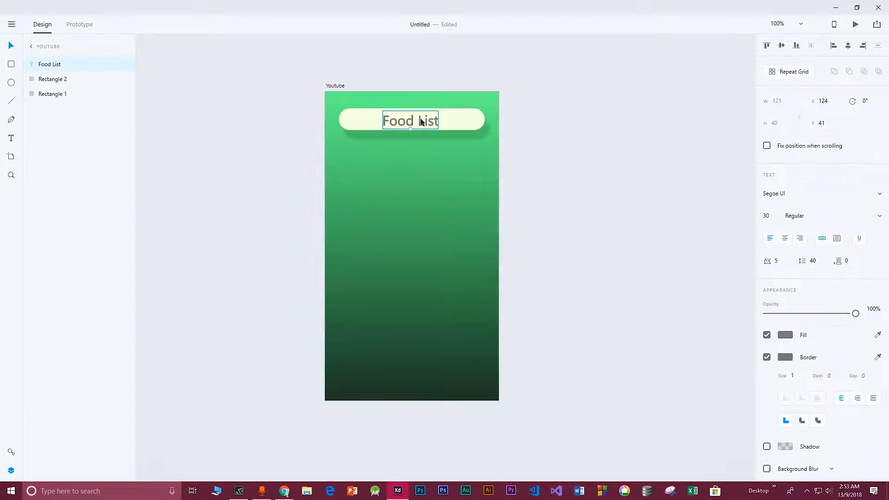
Add a 0.5 border to the Food List text
click(794, 374)
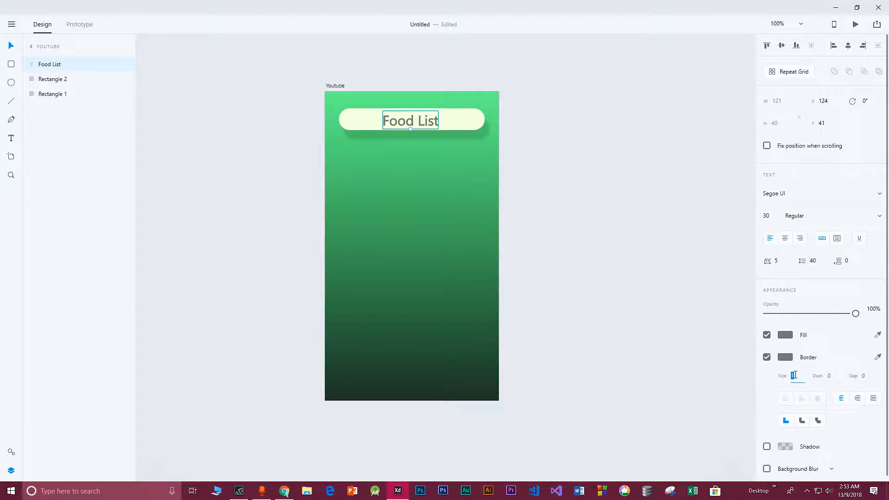
text(5)
key(Return)
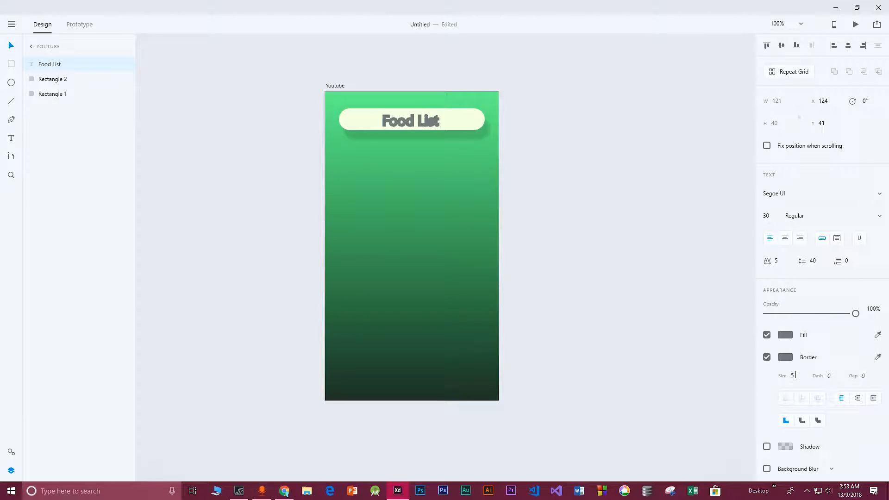
click(795, 374)
text(0.5)
key(Return)
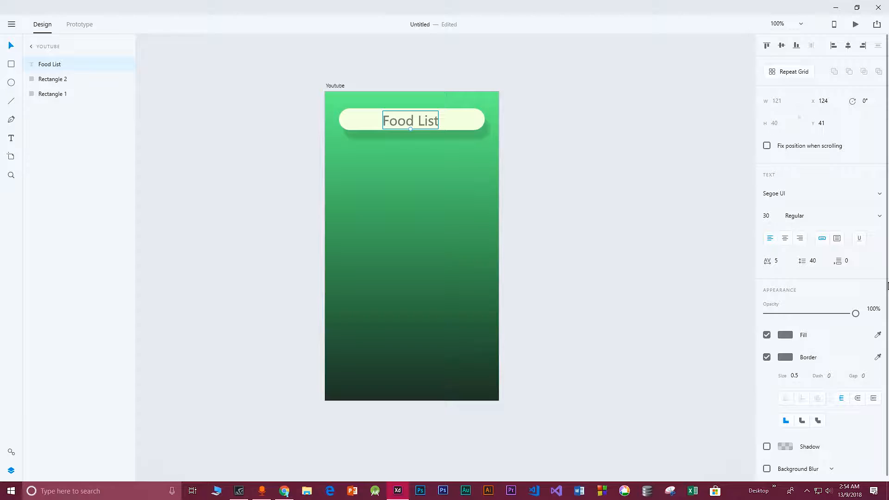
click(341, 115)
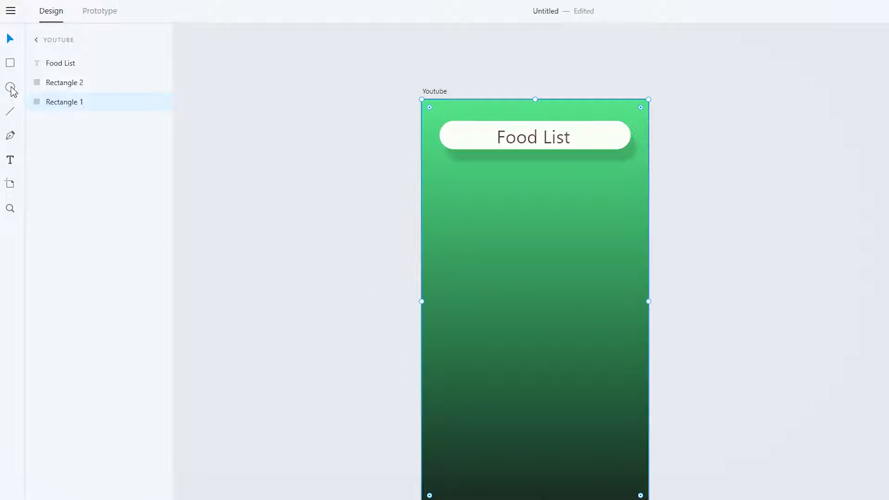
Draw a white circle about 124 px across below the bar, aligned with its left edge
click(10, 88)
drag(441, 185, 535, 262)
key(v)
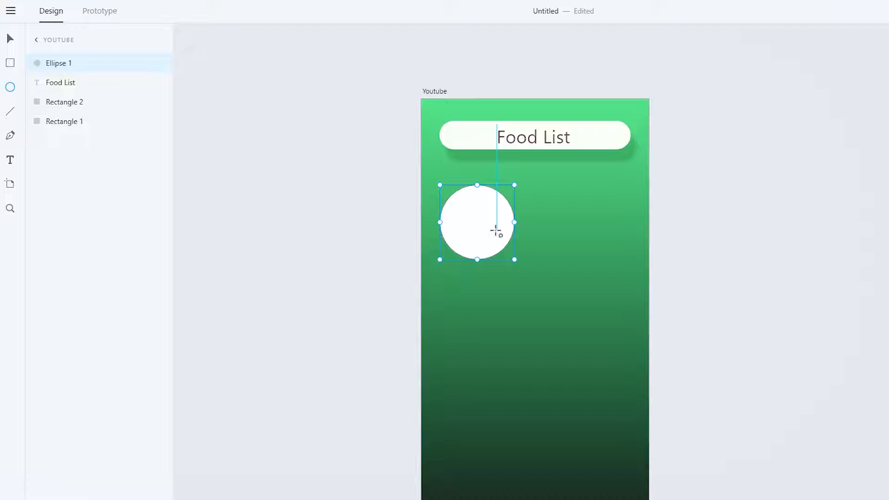
mouse_move(473, 224)
mouse_down()
mouse_move(474, 212)
mouse_move(461, 219)
mouse_move(463, 232)
mouse_up()
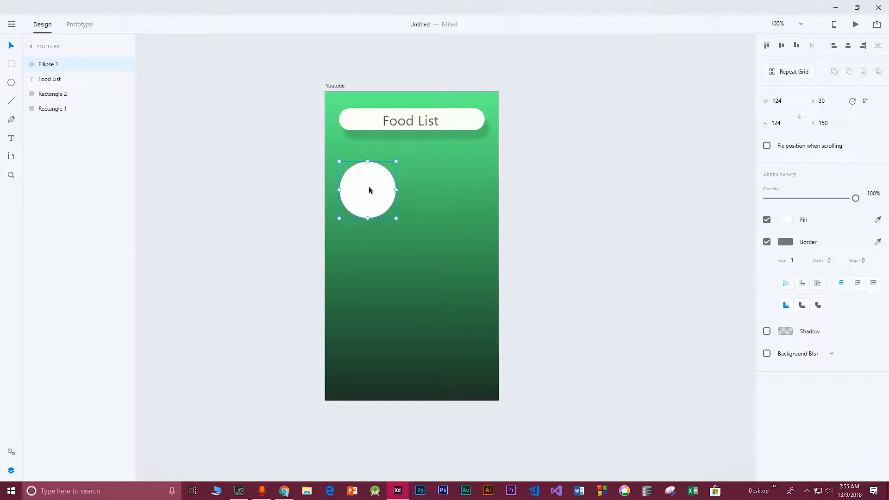
Duplicate the circle and move the copy to the right, level with the first
click(411, 263)
click(366, 190)
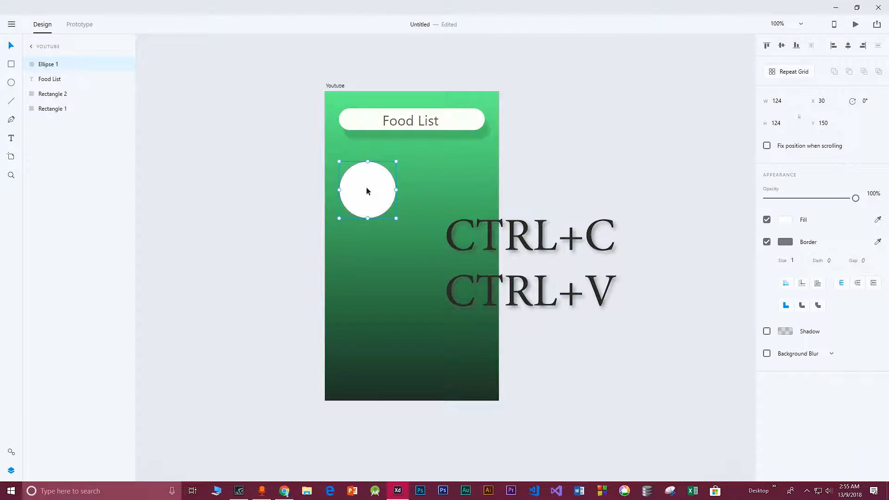
key(ctrl+v)
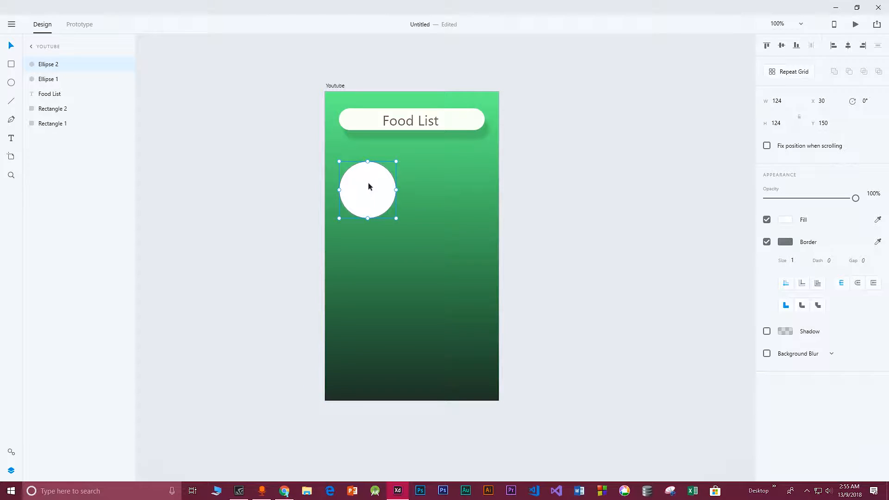
drag(372, 185, 457, 187)
Remove the circles' borders and give them a drop shadow of X 10, Y 10 and blur 10
click(410, 183)
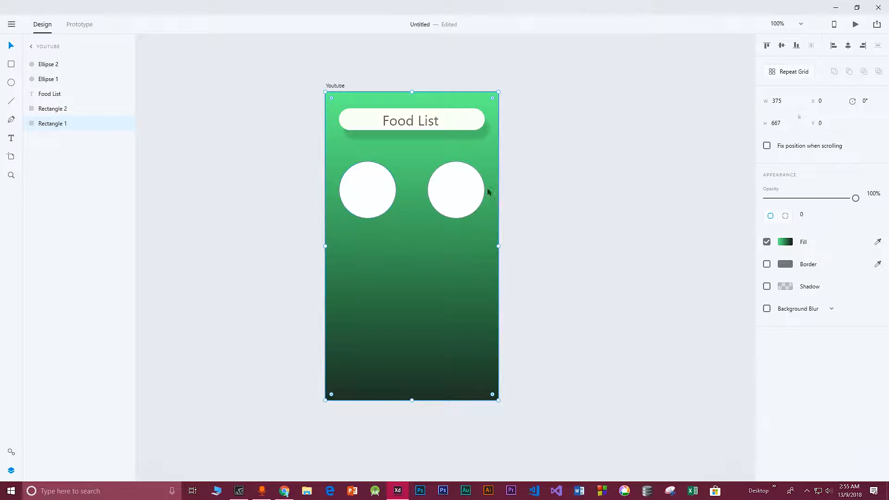
click(382, 170)
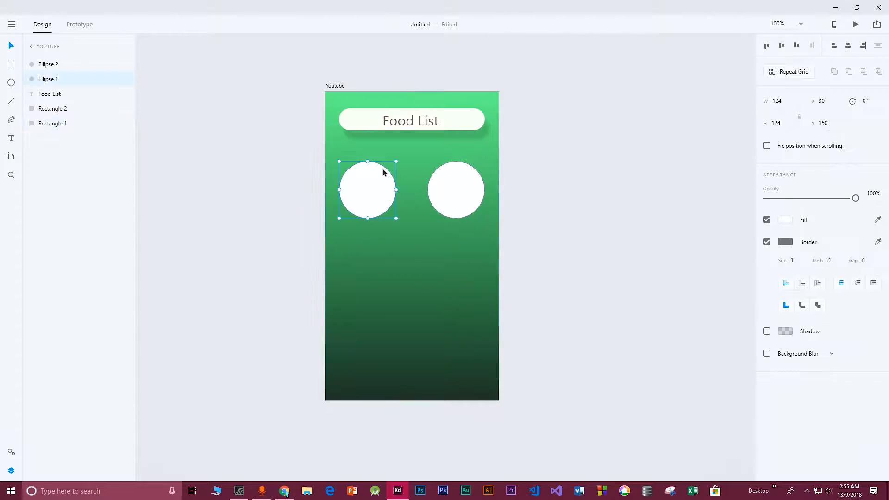
click(418, 219)
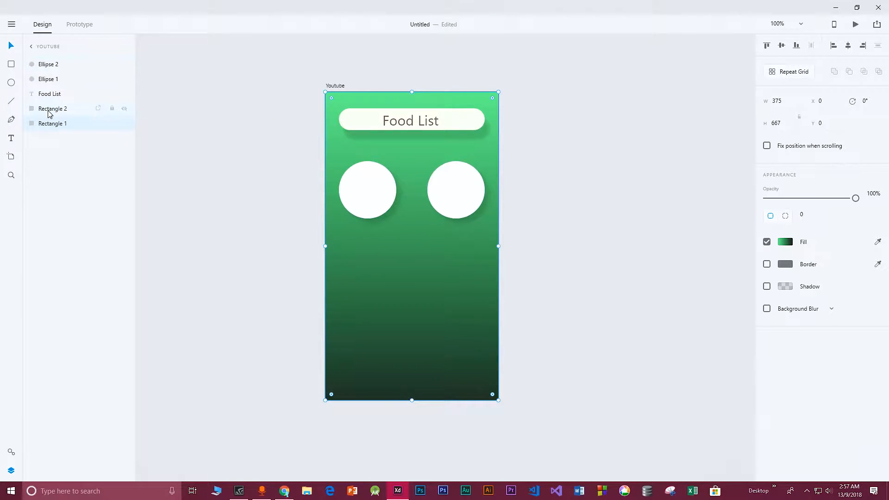
Lock the background rectangle layer
mouse_move(337, 148)
mouse_down()
mouse_move(388, 157)
mouse_move(334, 142)
mouse_move(340, 157)
mouse_move(337, 148)
mouse_up()
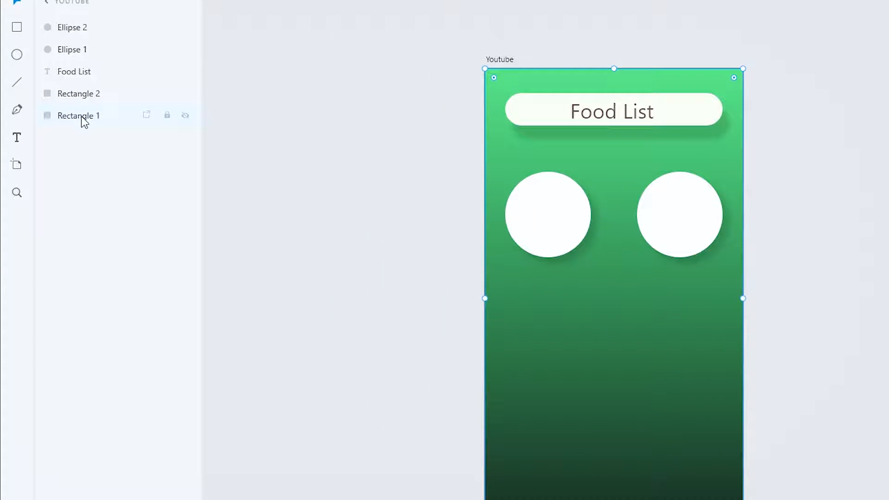
click(168, 116)
drag(512, 148, 537, 149)
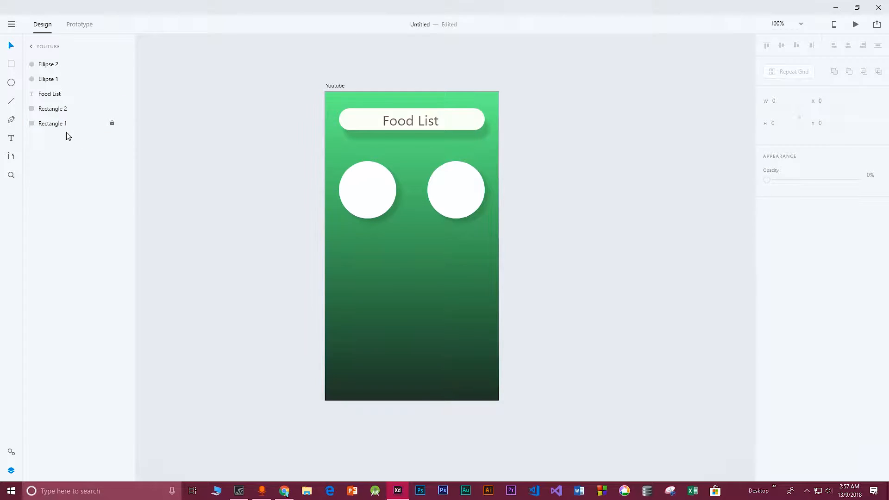
click(416, 248)
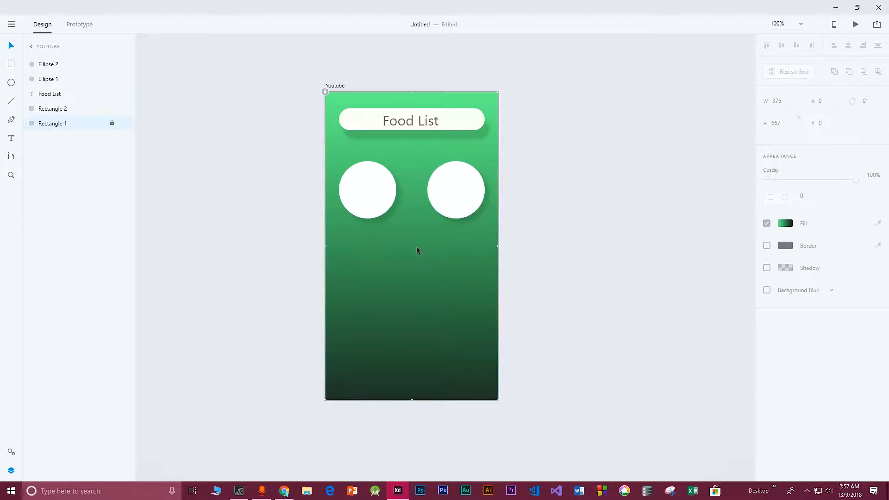
Select both circles, convert them into a repeat grid and extend it downward to two rows
click(360, 181)
click(455, 179)
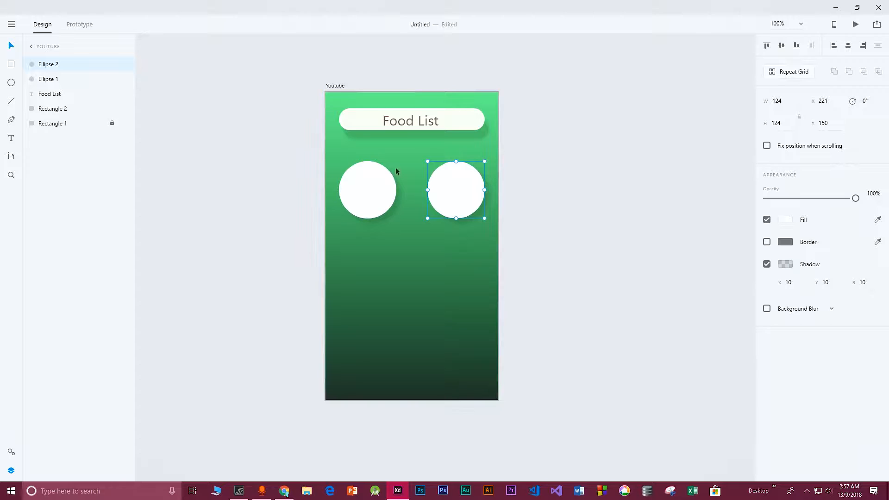
click(370, 195)
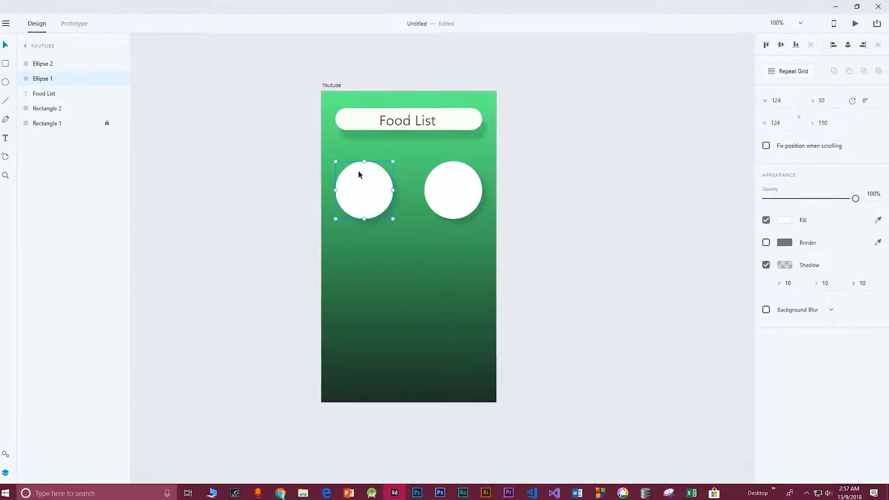
click(350, 151)
drag(302, 151, 463, 226)
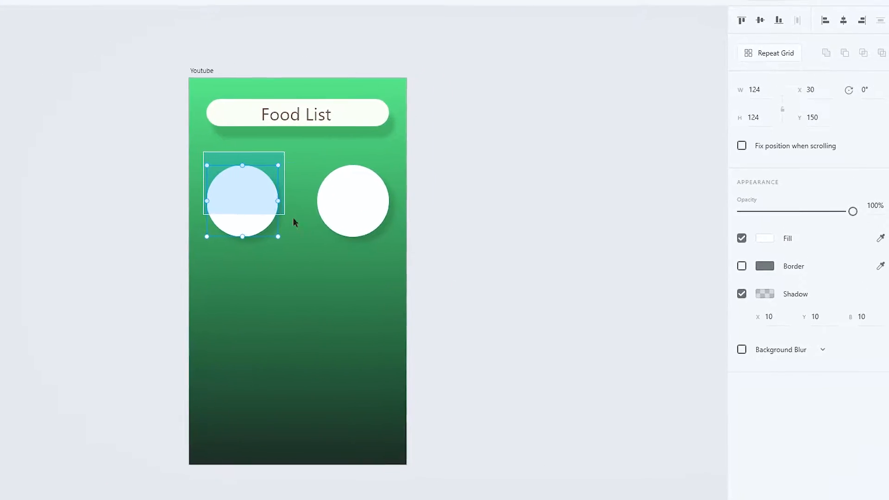
drag(377, 243, 377, 246)
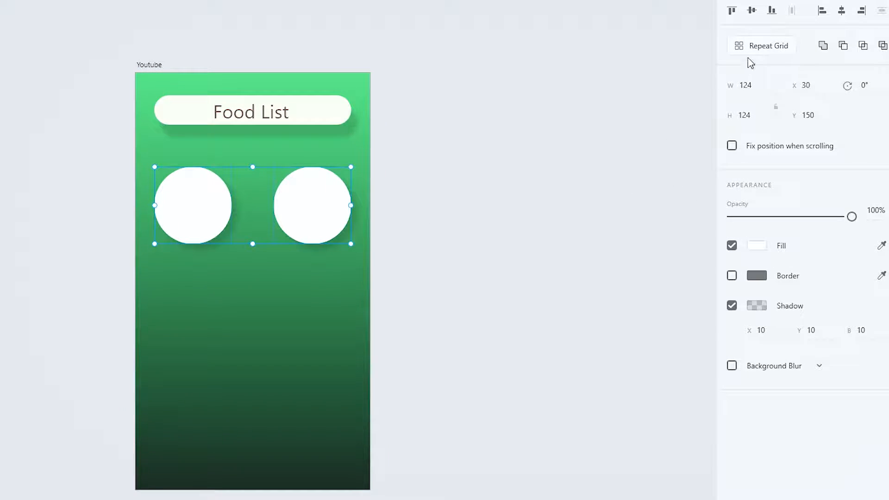
click(775, 45)
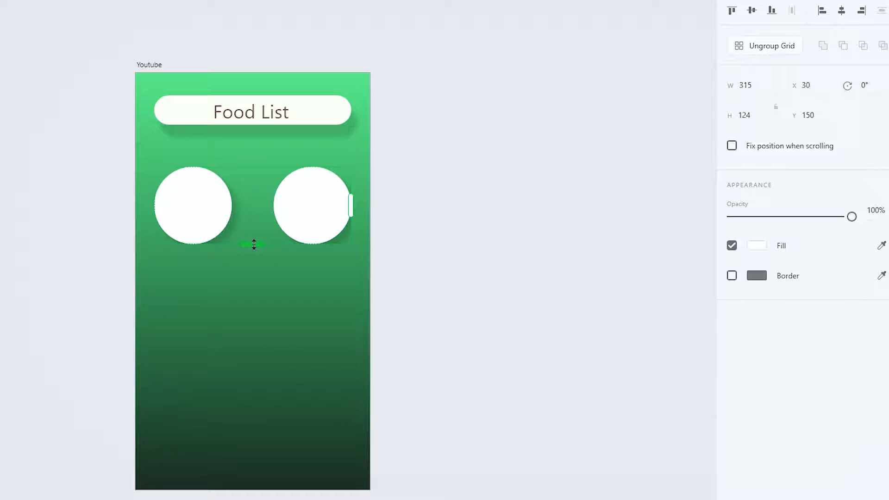
drag(254, 243, 250, 347)
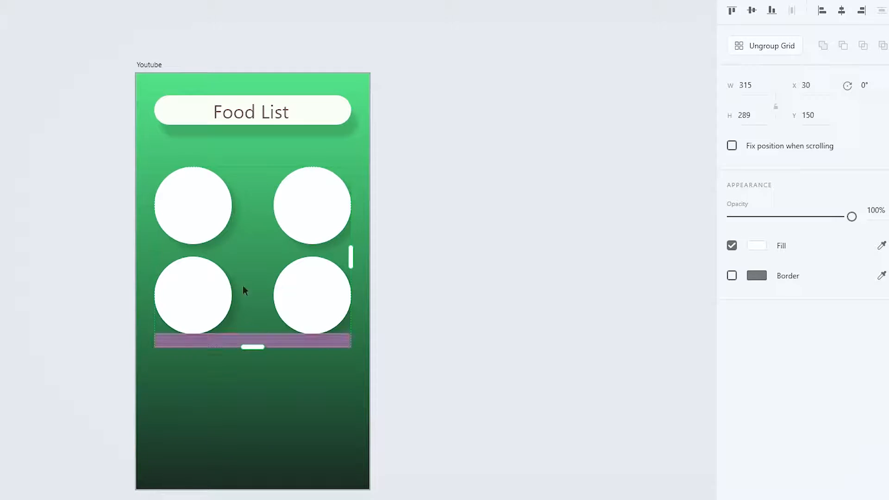
click(233, 407)
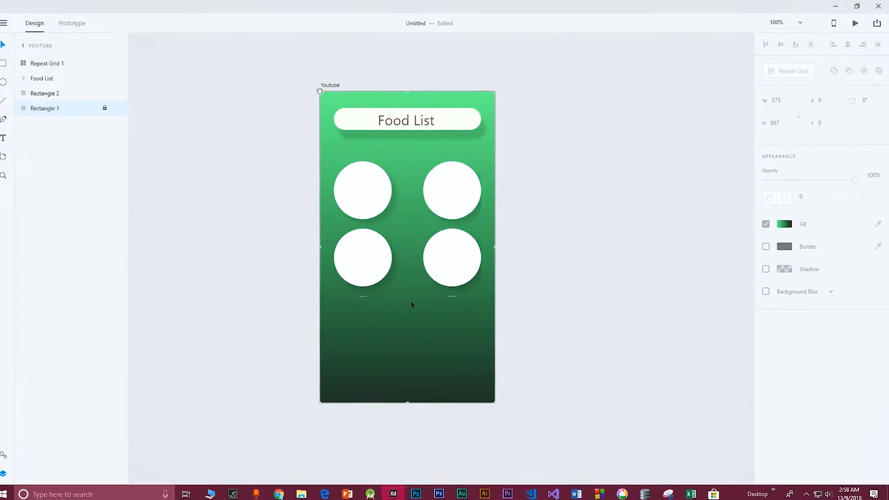
Ungroup the repeat grid of circles
click(387, 269)
drag(412, 295, 413, 292)
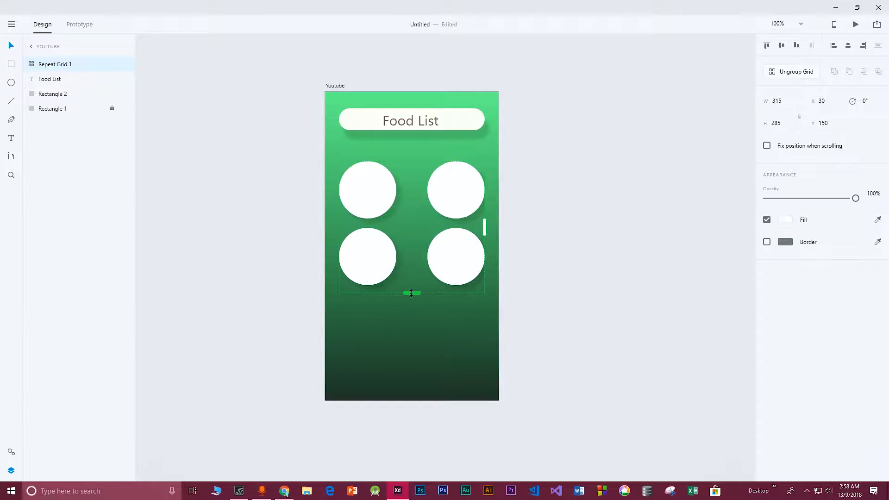
click(783, 75)
click(409, 307)
click(379, 168)
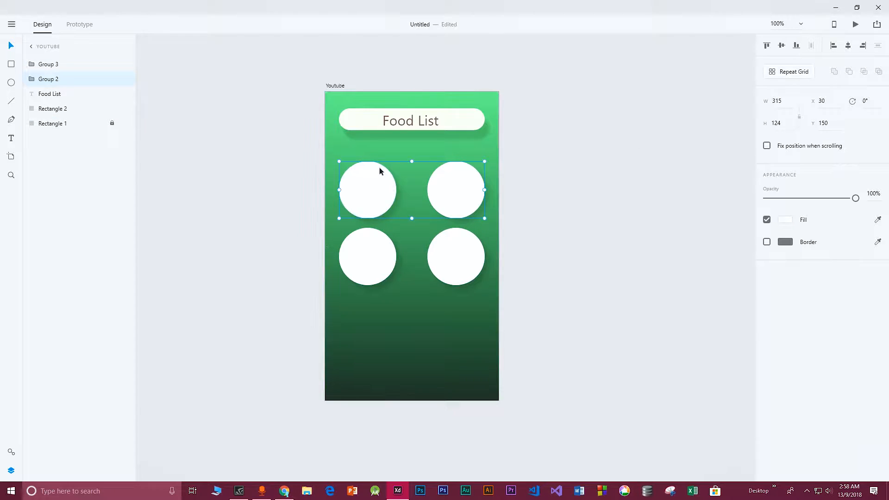
Move the lower row of circles further down to widen the gap between the two rows
drag(435, 256, 435, 271)
drag(379, 195, 379, 188)
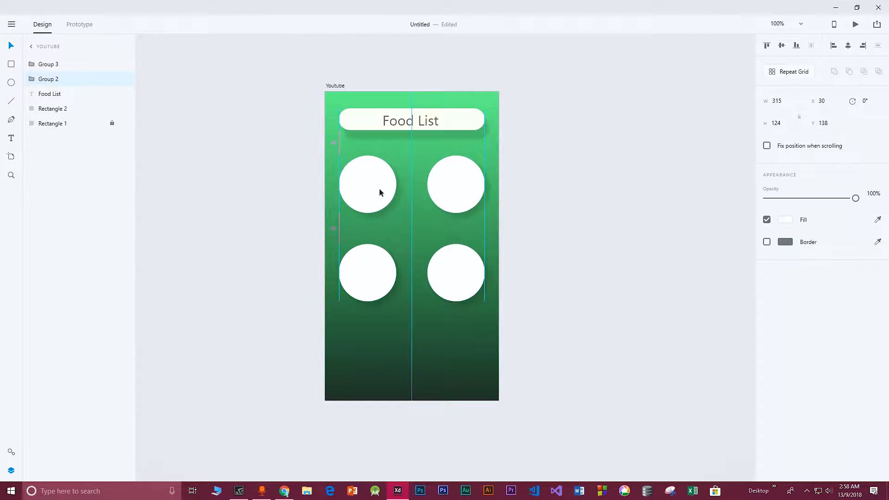
mouse_move(369, 268)
mouse_down()
mouse_move(369, 293)
mouse_move(370, 282)
mouse_up()
click(363, 189)
drag(369, 178, 369, 176)
drag(370, 272, 370, 277)
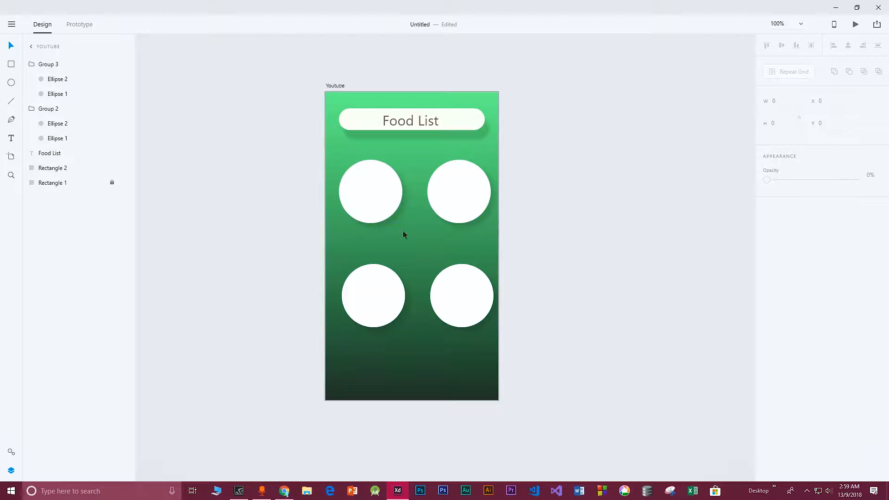
Open the FoodList image folder beside the canvas and drop the burger image into the top-left circle
drag(250, 2, 482, 43)
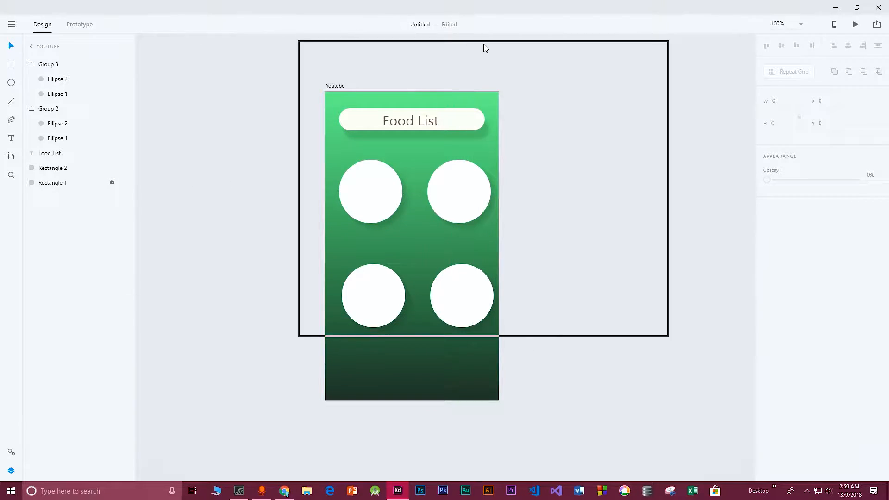
mouse_move(392, 48)
mouse_down()
mouse_move(250, 74)
mouse_move(407, 39)
mouse_up()
drag(681, 327, 834, 417)
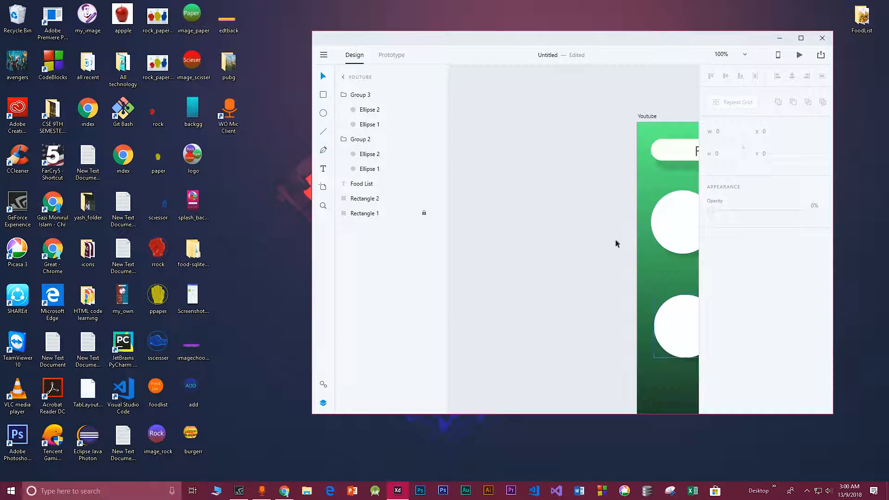
drag(582, 47, 375, 38)
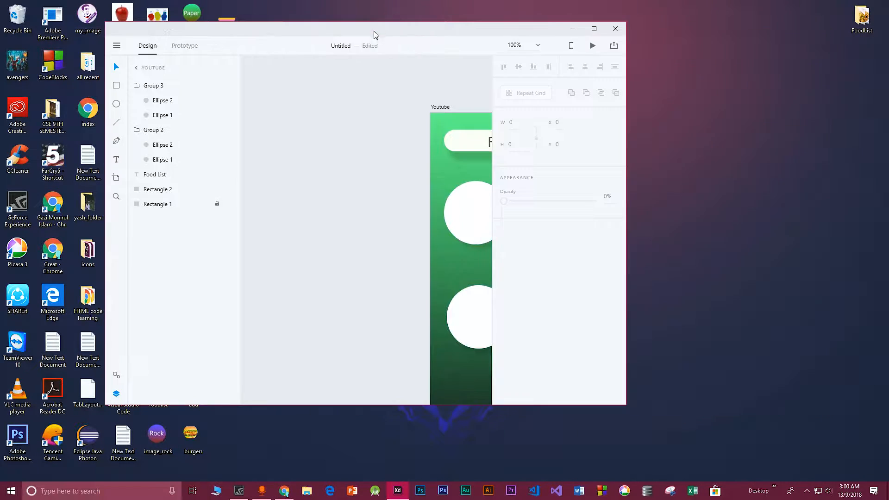
drag(626, 157, 813, 157)
drag(519, 34, 681, 99)
drag(867, 20, 234, 159)
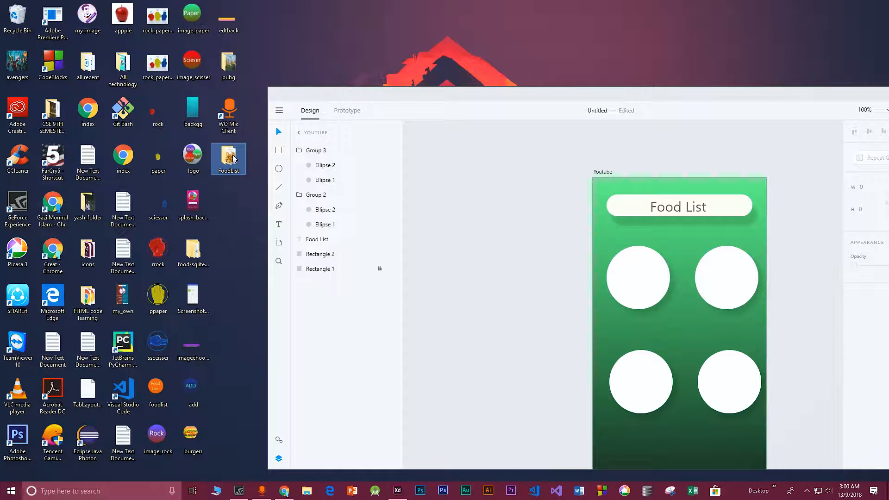
double_click(233, 158)
drag(252, 31, 173, 35)
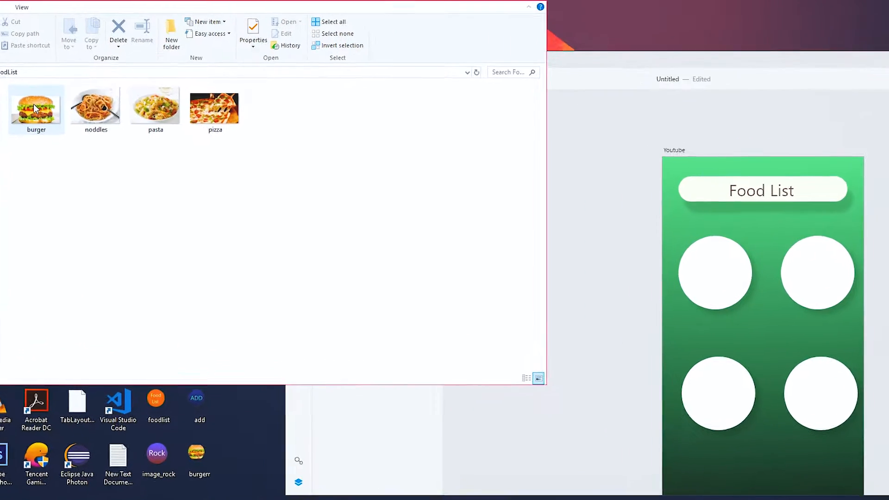
drag(34, 106, 726, 270)
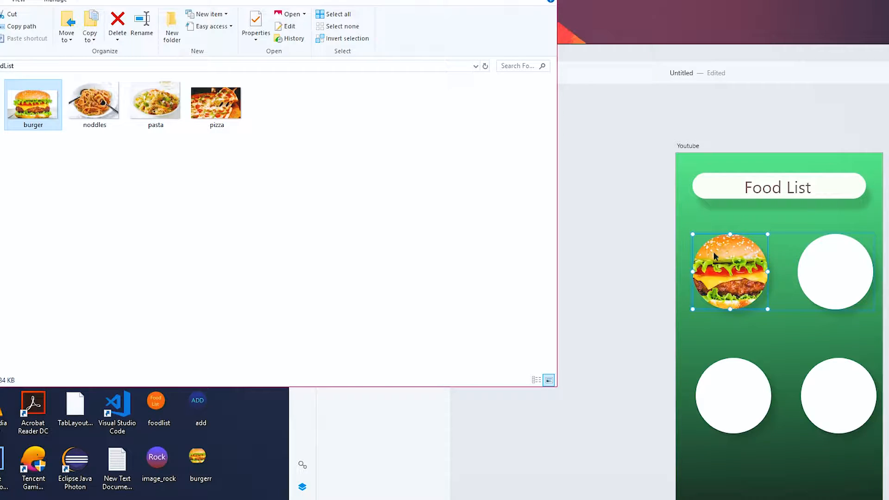
click(730, 273)
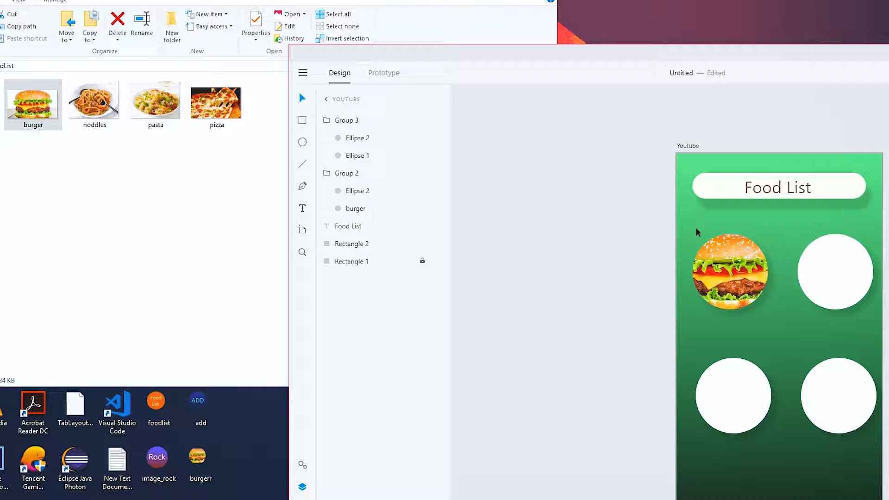
Drop the noddles, pasta and pizza images into the remaining three circles
click(104, 116)
drag(601, 242, 830, 262)
drag(156, 116, 735, 393)
drag(216, 104, 841, 404)
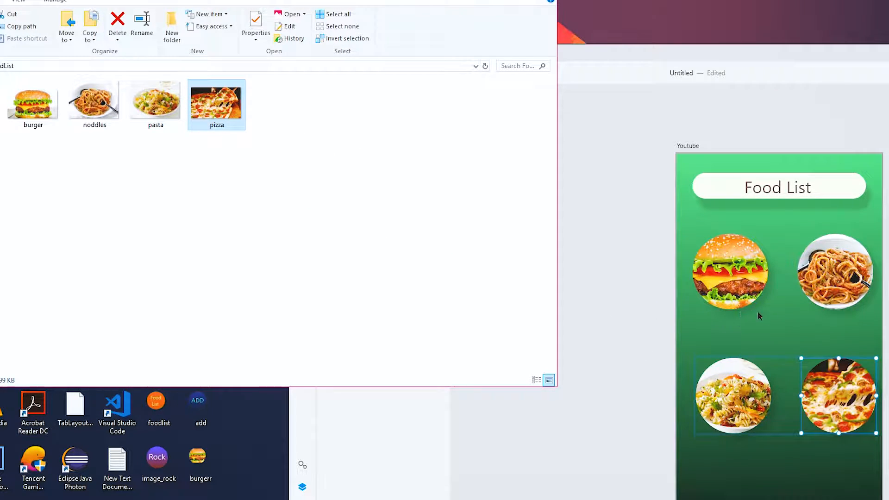
click(751, 314)
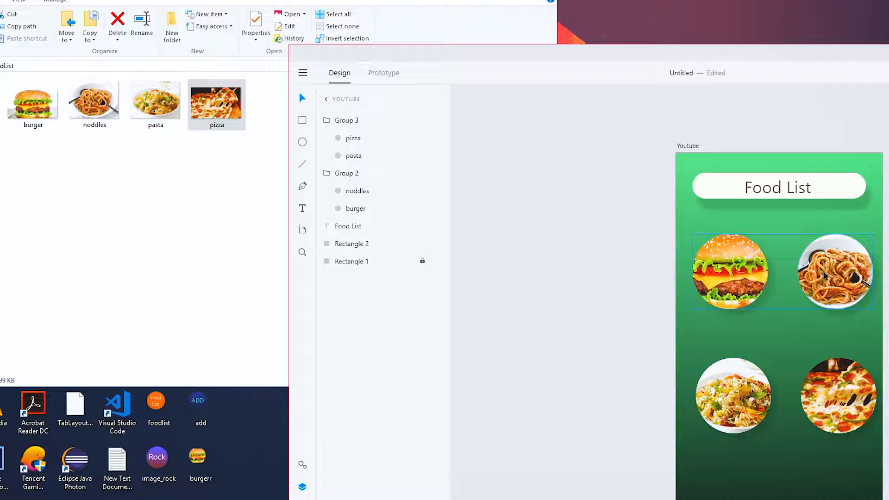
Resize the pasta and noddles images inside their circular masks to fit better
double_click(736, 396)
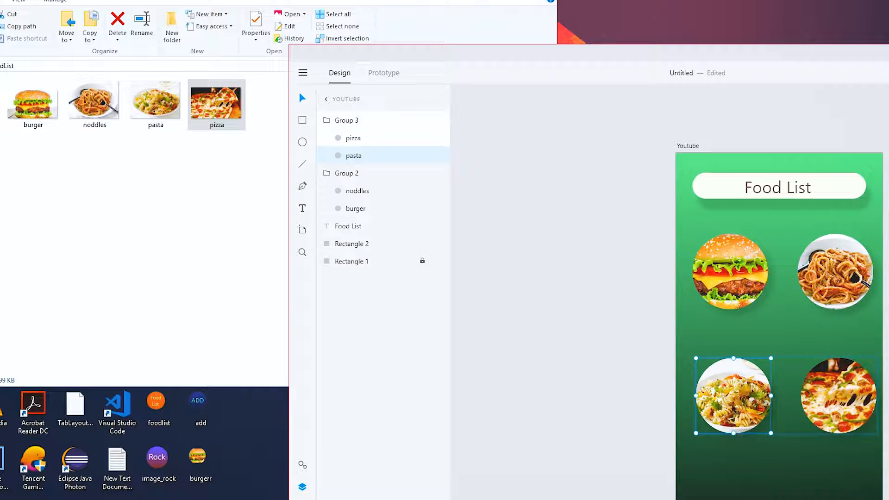
double_click(733, 401)
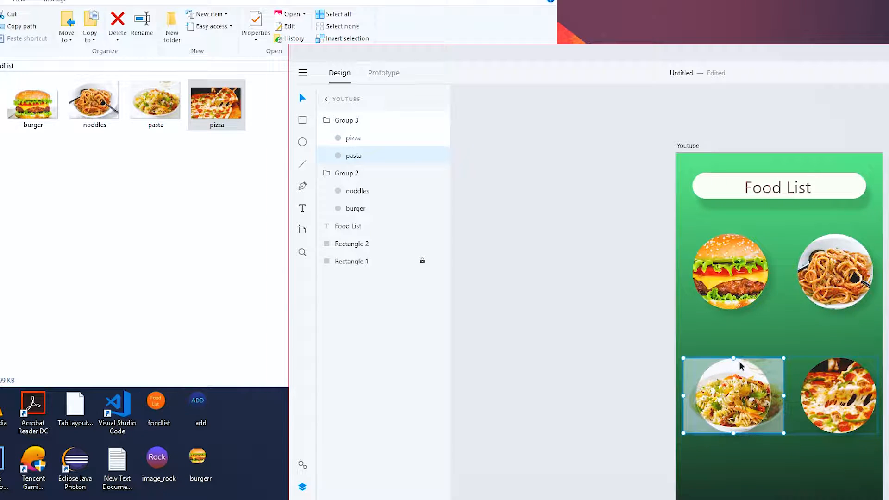
drag(734, 355, 728, 364)
drag(734, 417, 734, 411)
key(Escape)
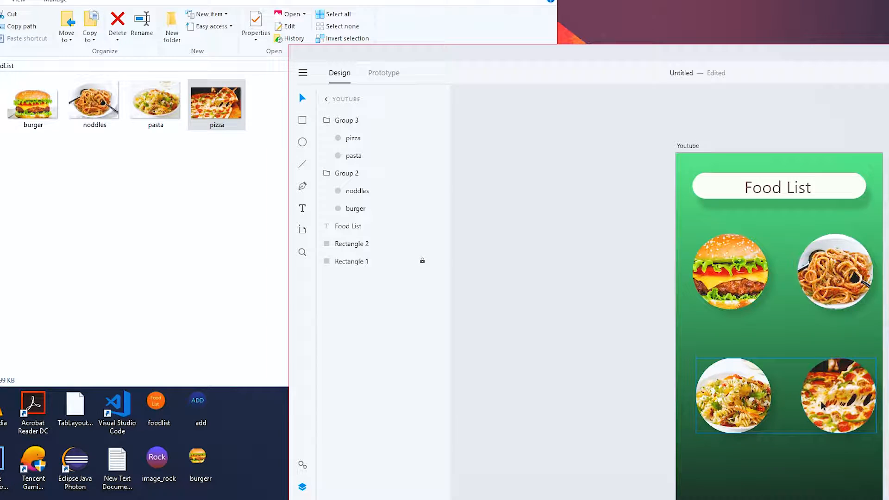
click(833, 250)
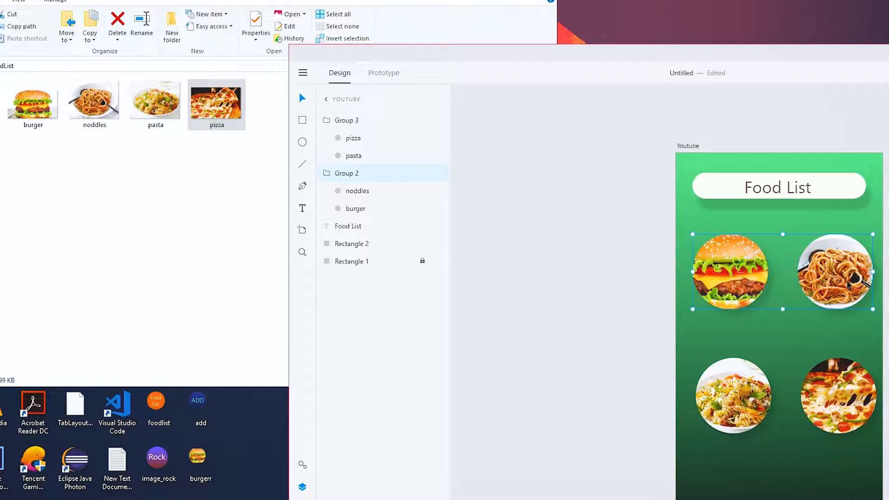
double_click(833, 250)
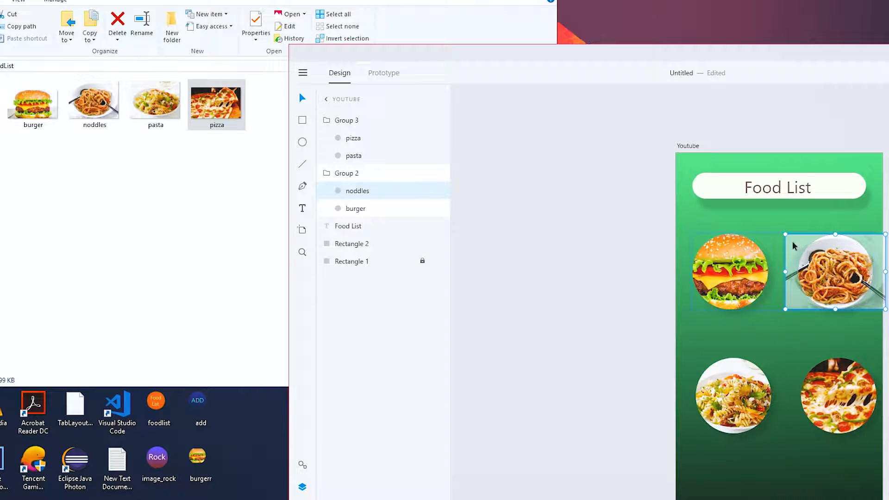
drag(785, 234, 779, 227)
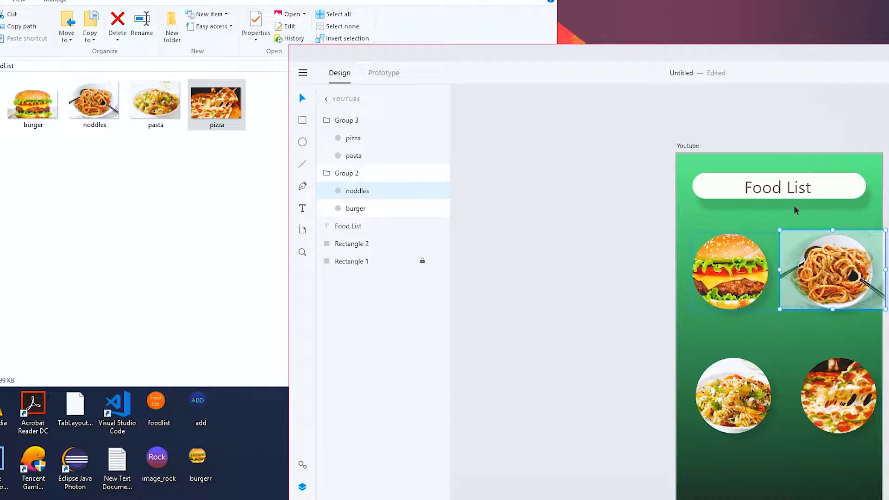
click(805, 337)
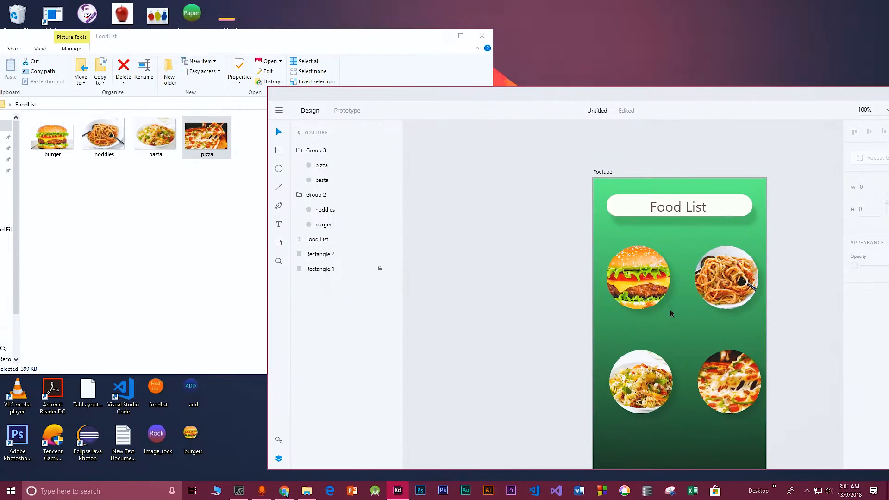
Add a text label reading Burger beneath the burger image
double_click(612, 54)
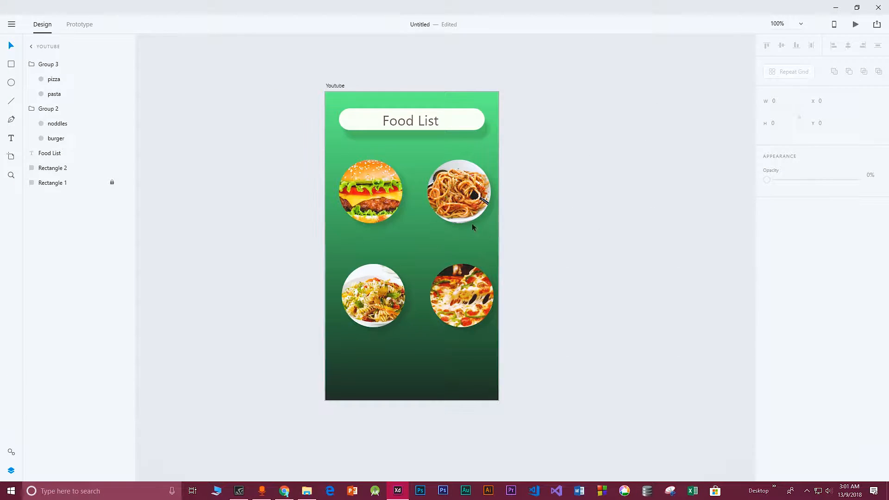
key(t)
click(350, 235)
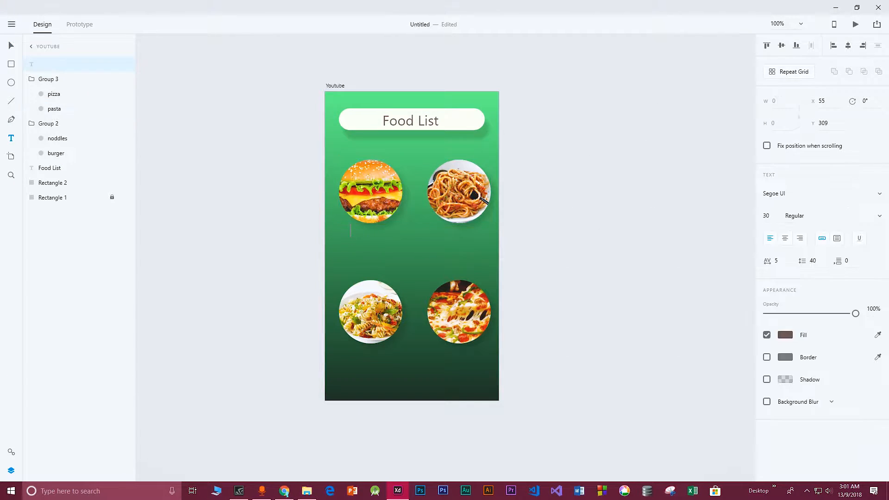
text(Burger)
key(Escape)
drag(372, 237, 371, 260)
key(v)
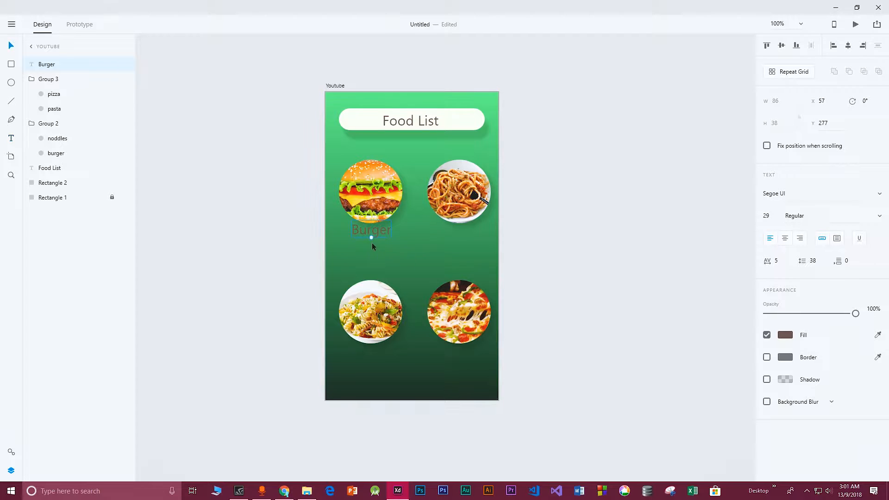
drag(371, 230, 369, 235)
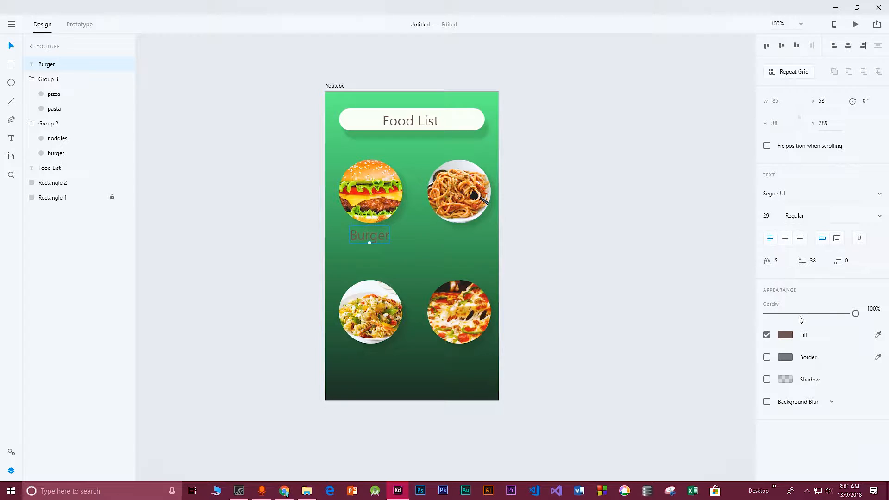
Set the Burger label's text fill colour to white
click(787, 335)
drag(663, 301, 650, 278)
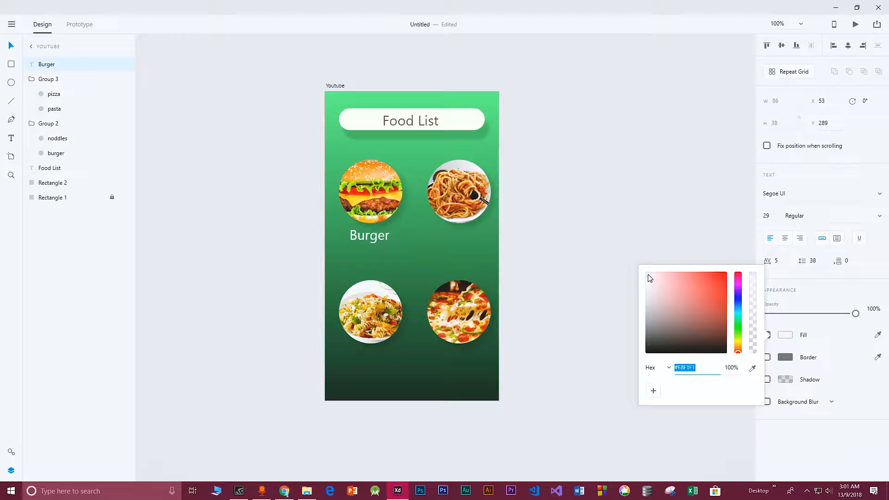
click(400, 244)
click(379, 238)
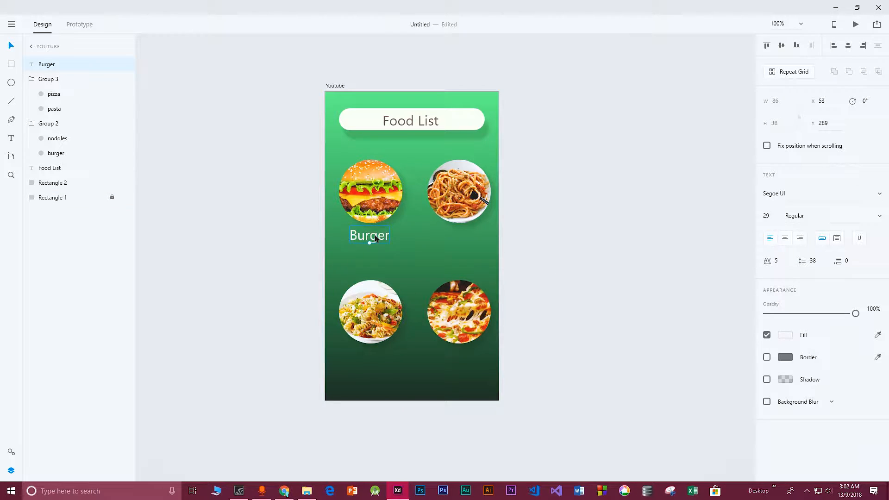
Duplicate the Burger label and place copies under the noddles, pasta and pizza images
key(ctrl+d)
drag(375, 238, 466, 248)
click(428, 250)
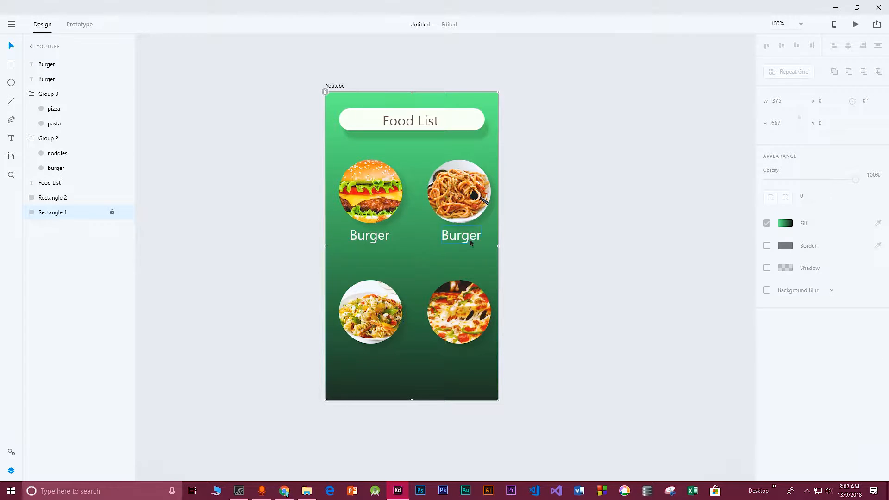
click(361, 236)
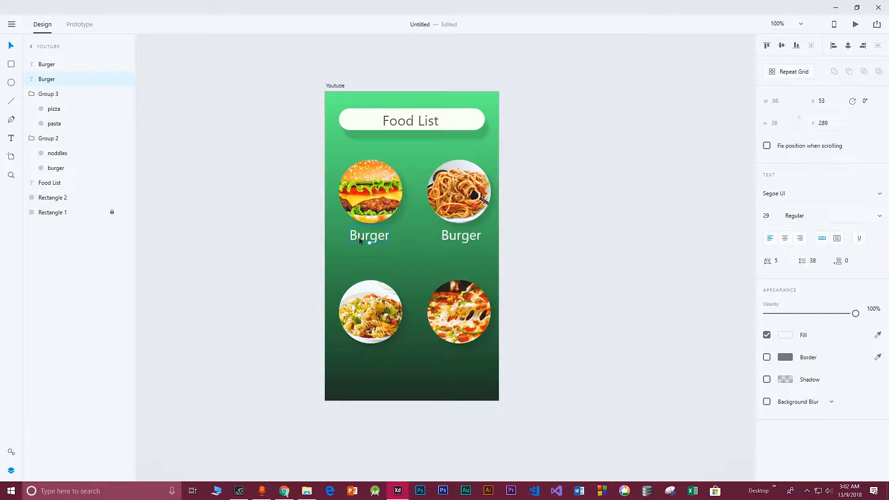
key(ctrl+d)
drag(370, 239, 374, 357)
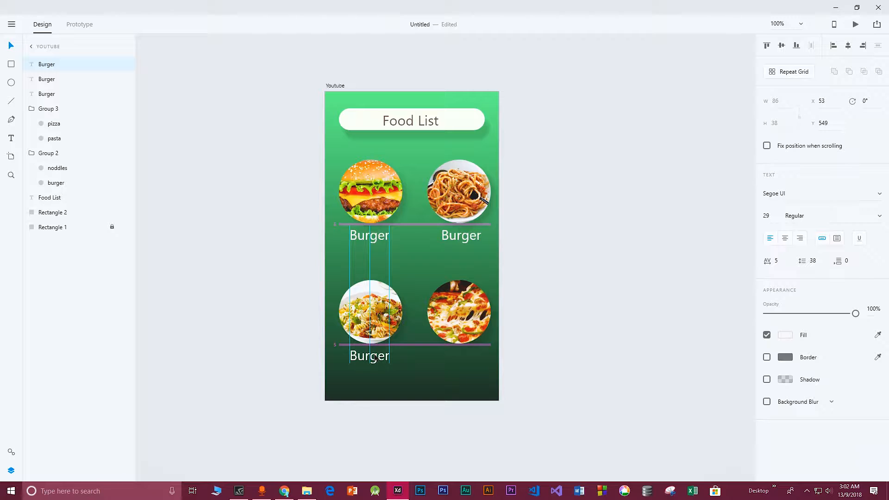
drag(374, 359, 461, 357)
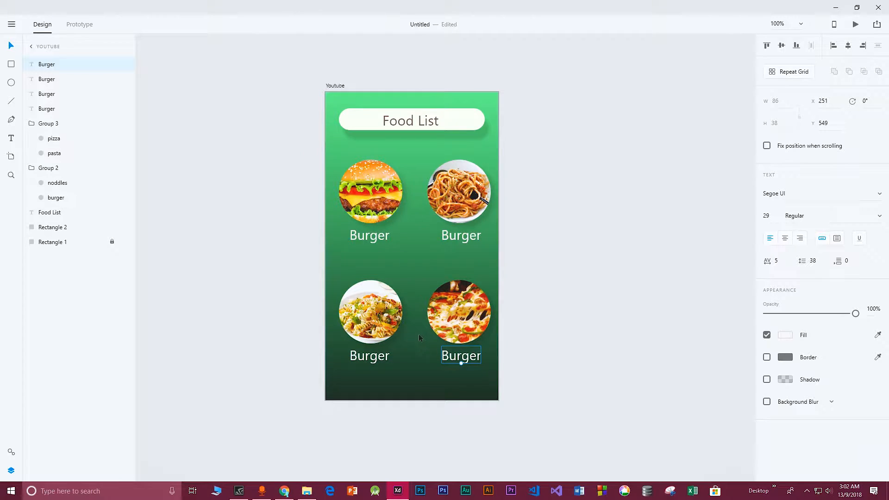
Rename the label under the noddles image to Noddles
click(390, 254)
double_click(369, 237)
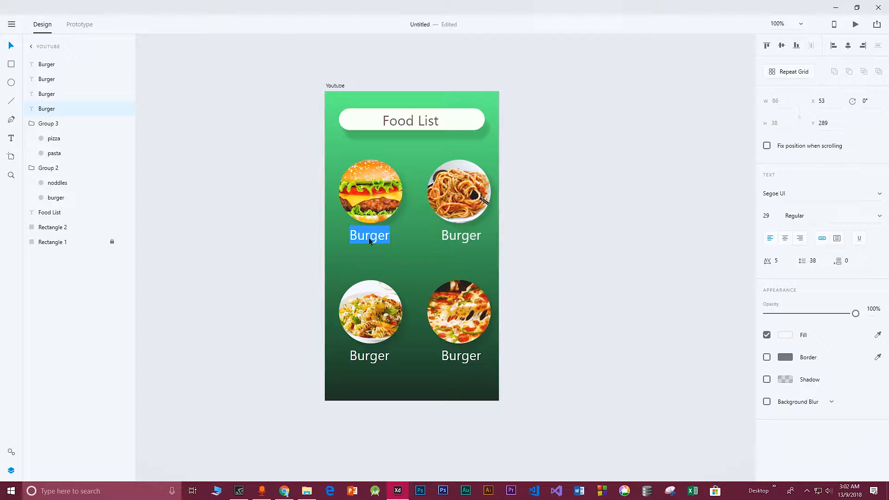
key(Escape)
double_click(460, 237)
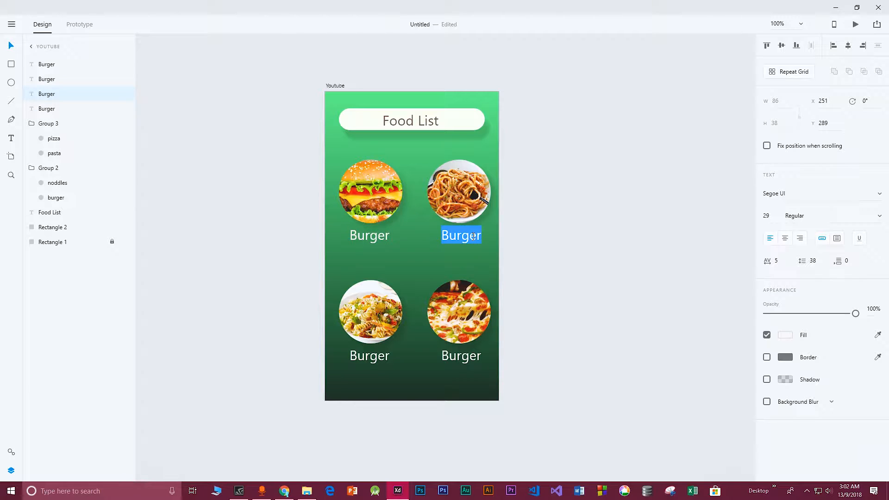
key(BackSpace)
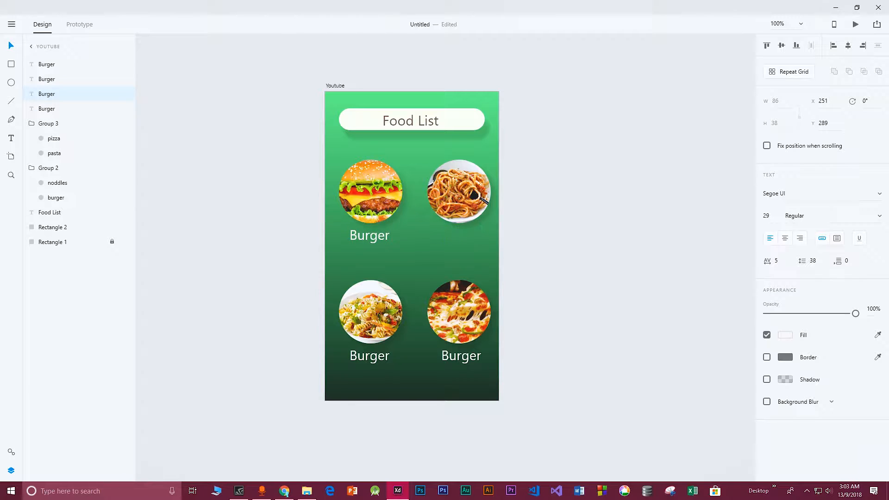
text(Noddles)
key(Escape)
Rename the lower labels to Pasta and Pizza
double_click(369, 357)
text(Pasta)
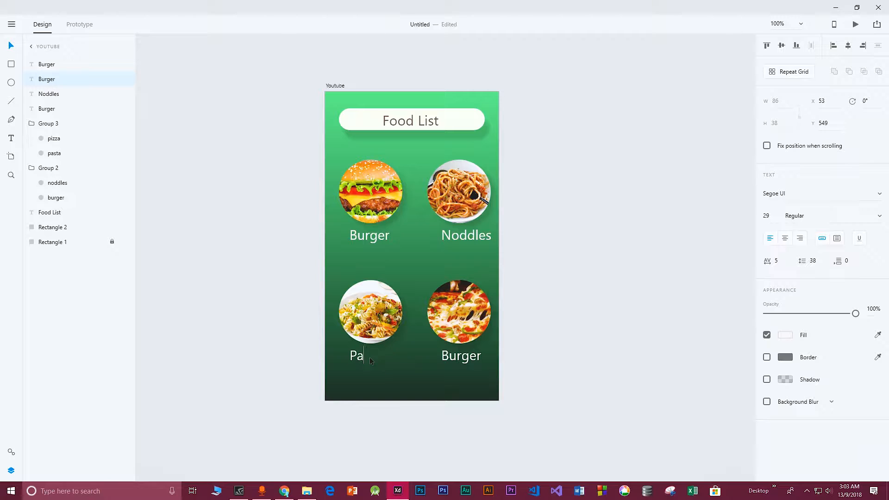
key(Escape)
double_click(459, 358)
text(Pizza)
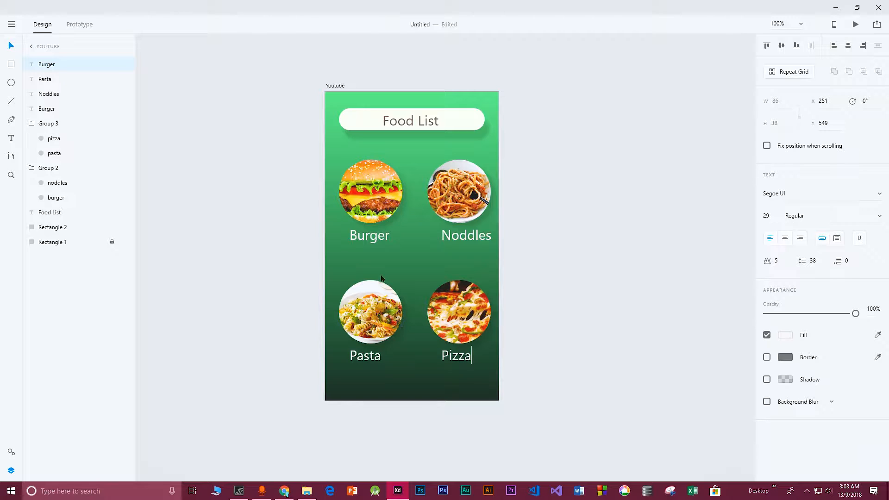
key(Escape)
click(406, 278)
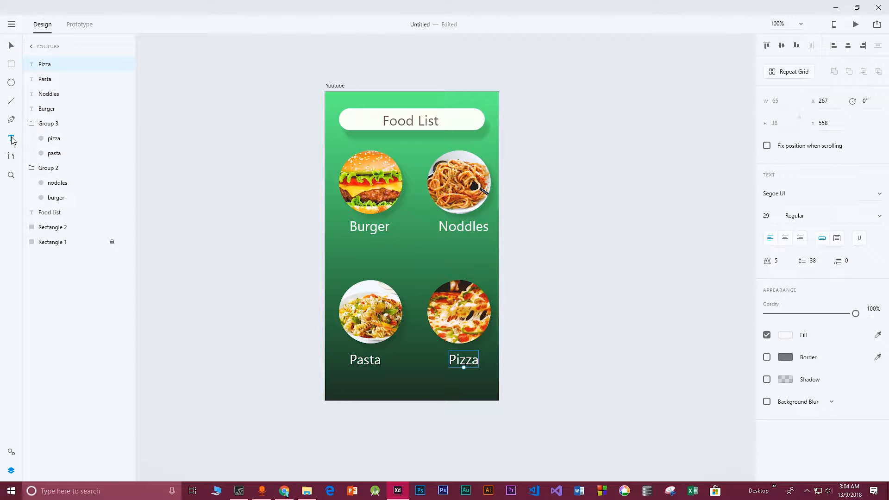
Add a text label reading Price:10$ beneath the Burger label
click(354, 242)
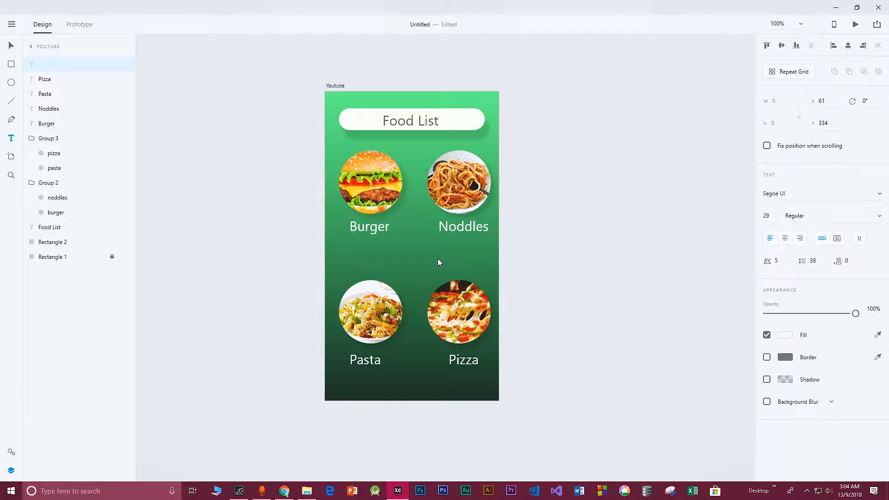
text(10)
key(BackSpace)
key(BackSpace)
text(Price:10$)
key(Escape)
Copy the price label and paste three copies for the noddles, pasta and pizza items
drag(380, 251, 369, 373)
key(v)
key(ctrl+c)
key(ctrl+v)
key(ctrl+v)
key(ctrl+v)
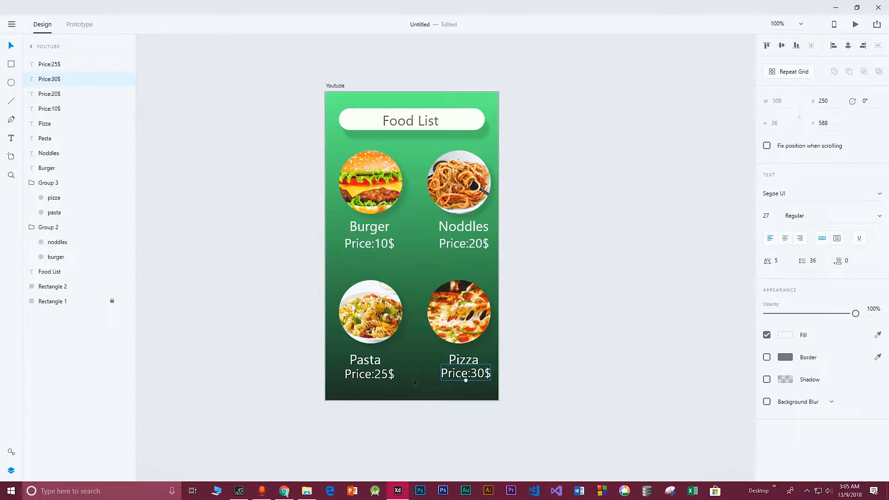
Select the four food images with their names and prices, group them, and nudge the group slightly up-left
click(418, 287)
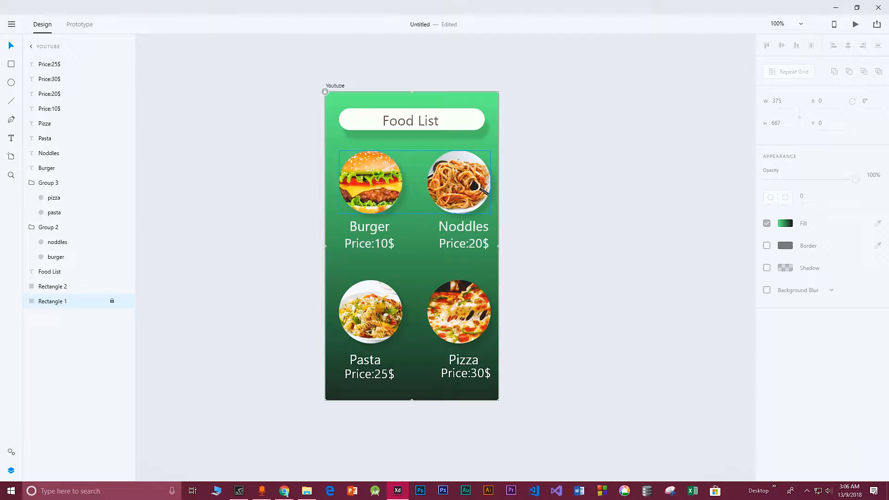
click(379, 167)
shift+click(365, 227)
shift+click(369, 244)
shift+click(472, 244)
shift+click(471, 229)
shift+click(384, 308)
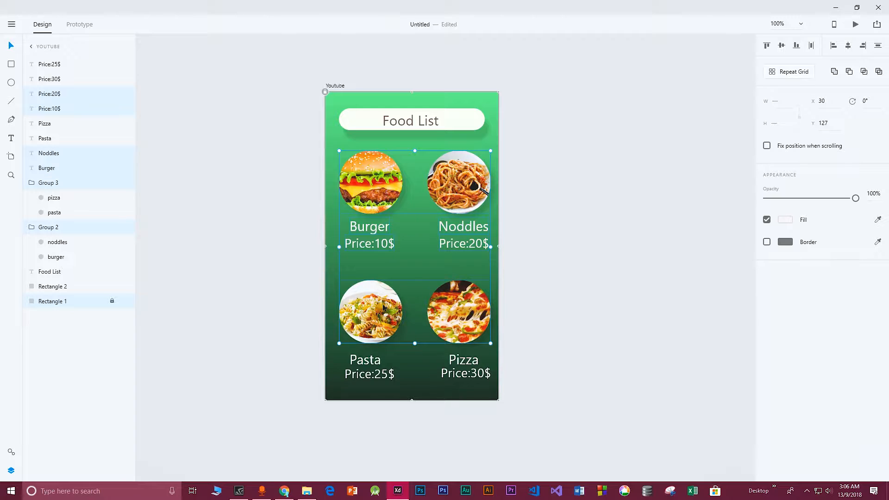
shift+click(373, 359)
shift+click(369, 374)
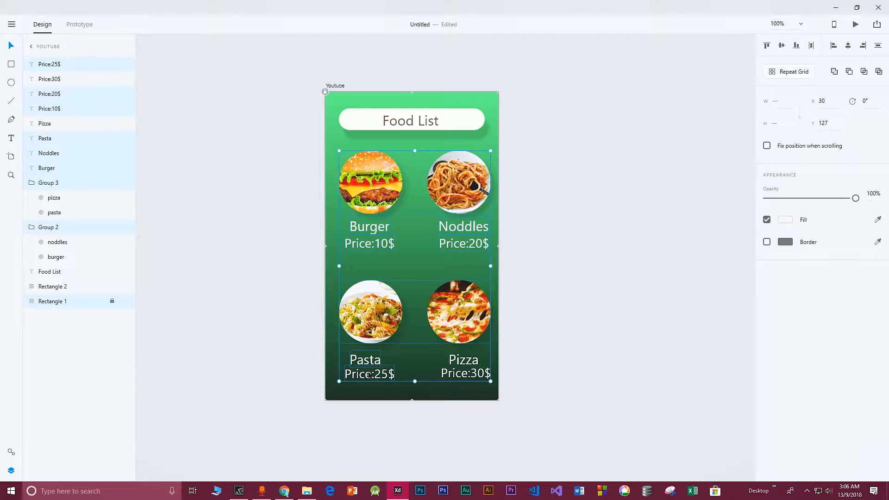
shift+click(462, 374)
key(ctrl+g)
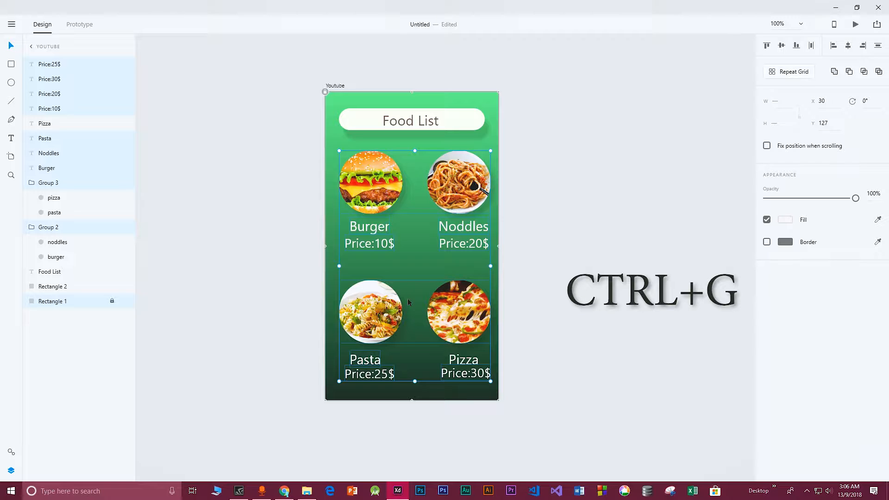
mouse_move(377, 173)
mouse_down()
mouse_move(367, 166)
mouse_move(382, 168)
mouse_move(370, 179)
mouse_move(375, 171)
mouse_up()
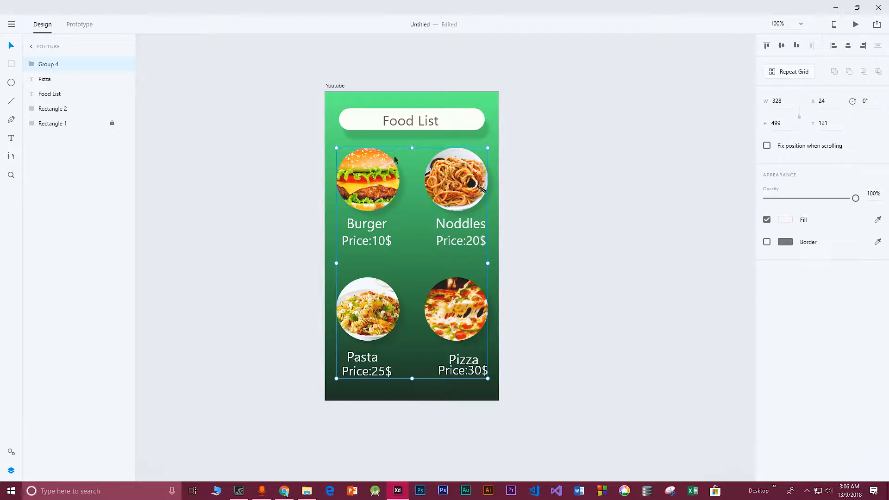
click(329, 162)
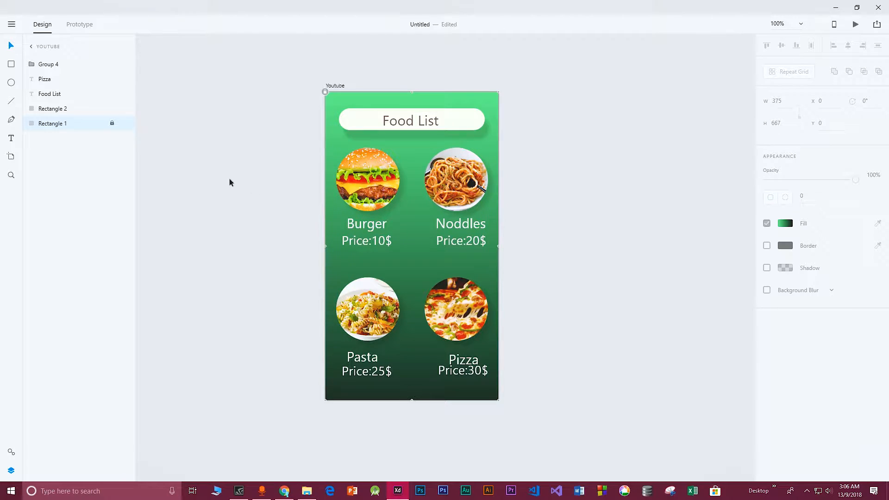
Add a new iPhone 6/7/8 artboard and move it to the left of the Youtube artboard
click(11, 158)
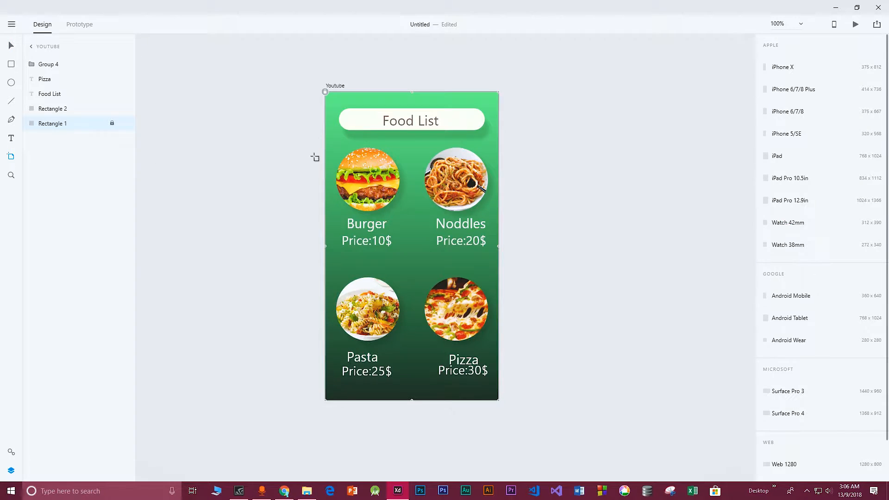
click(516, 92)
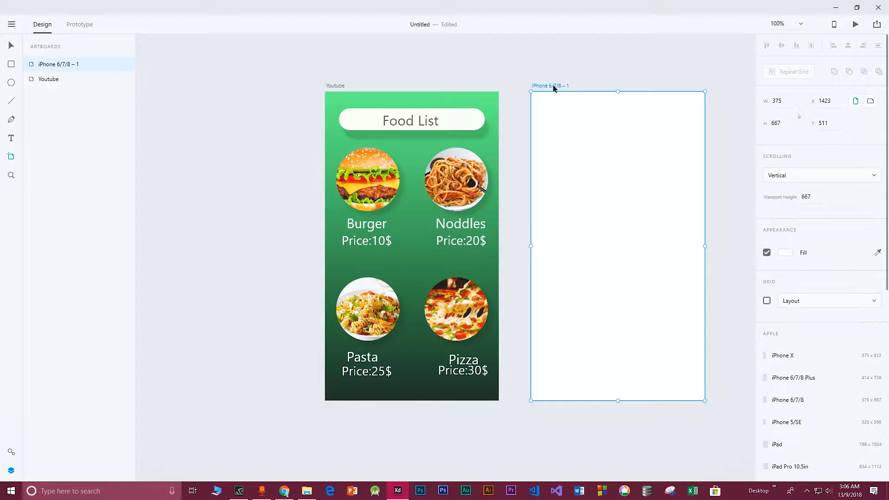
key(v)
drag(578, 109, 186, 108)
Rename the new artboard to foodDescription
key(ctrl+minus)
double_click(237, 128)
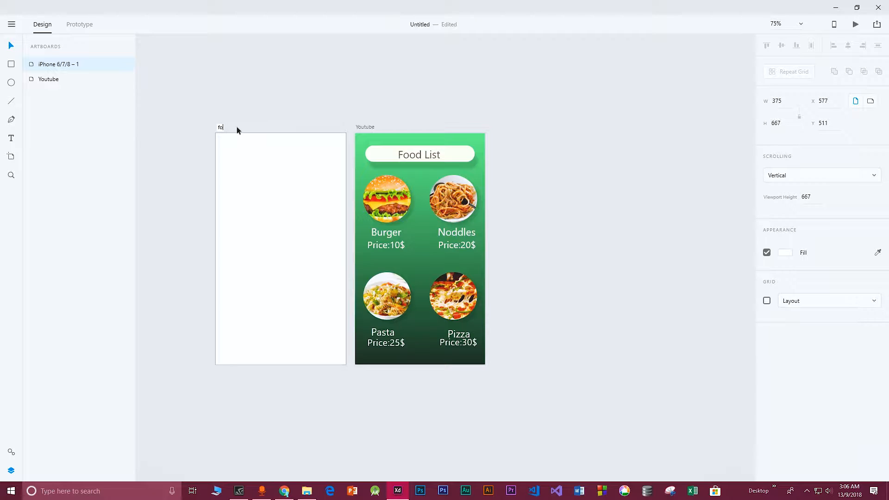
text(foodDescription)
key(Return)
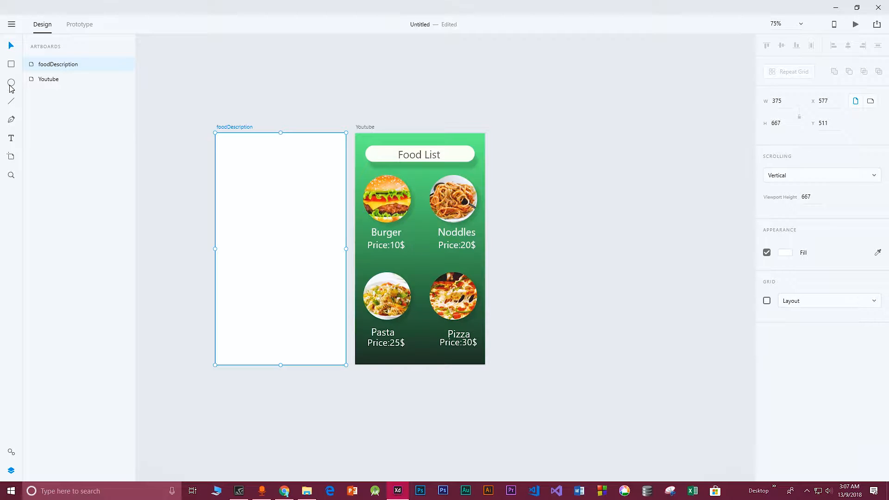
Draw a rectangle covering the whole foodDescription artboard, 375 by 667
click(12, 65)
mouse_move(218, 141)
mouse_down()
mouse_move(306, 277)
mouse_move(343, 367)
mouse_up()
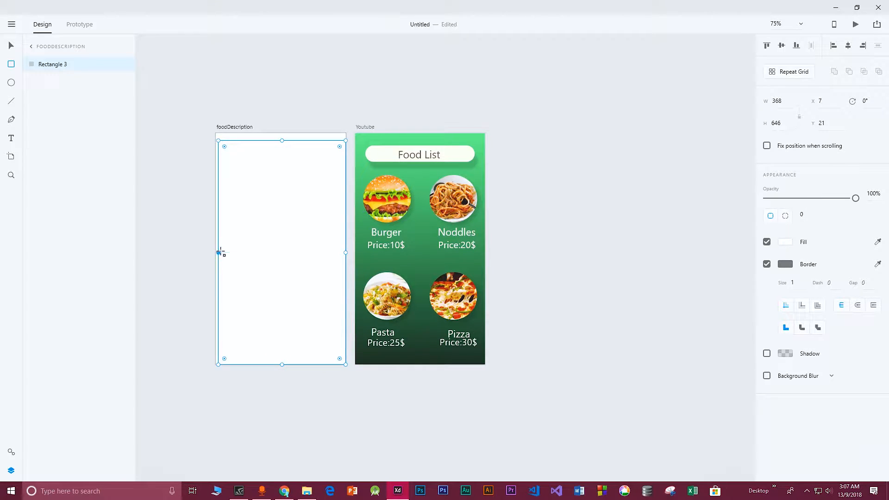
drag(218, 252, 215, 252)
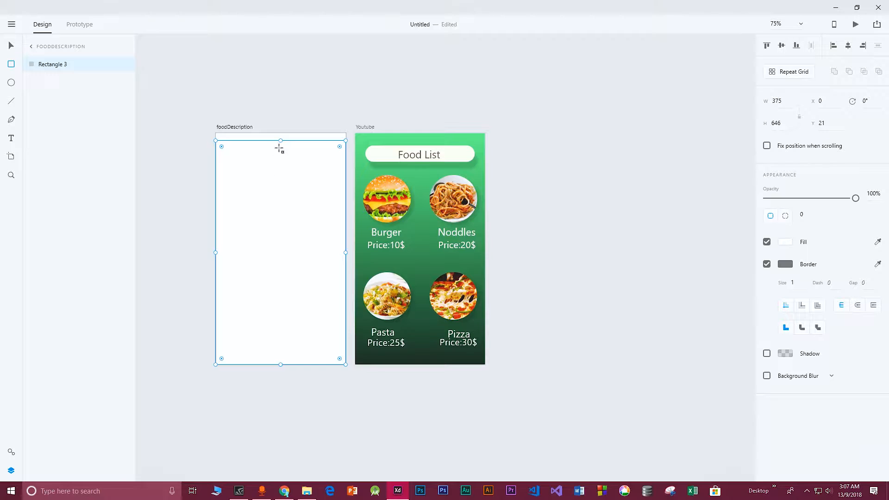
drag(281, 140, 280, 133)
key(ctrl+1)
key(v)
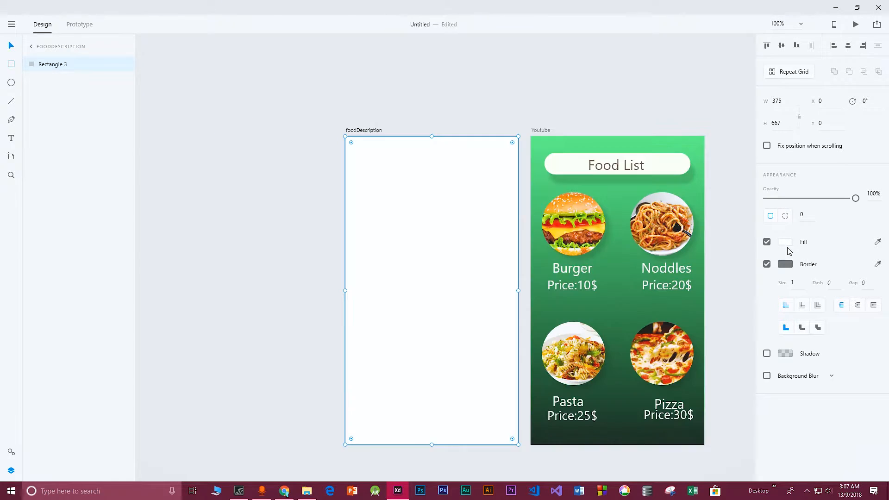
Remove the background rectangle's border and fill it with a cyan-to-blue linear gradient
click(767, 265)
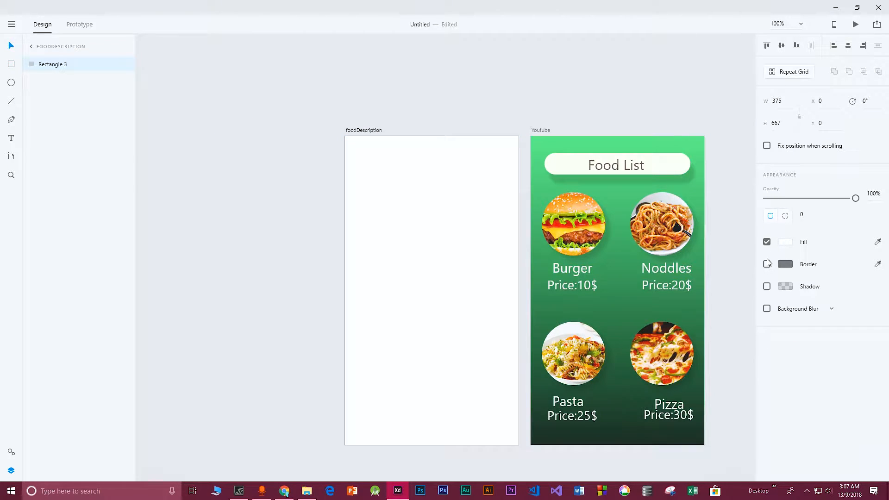
click(784, 242)
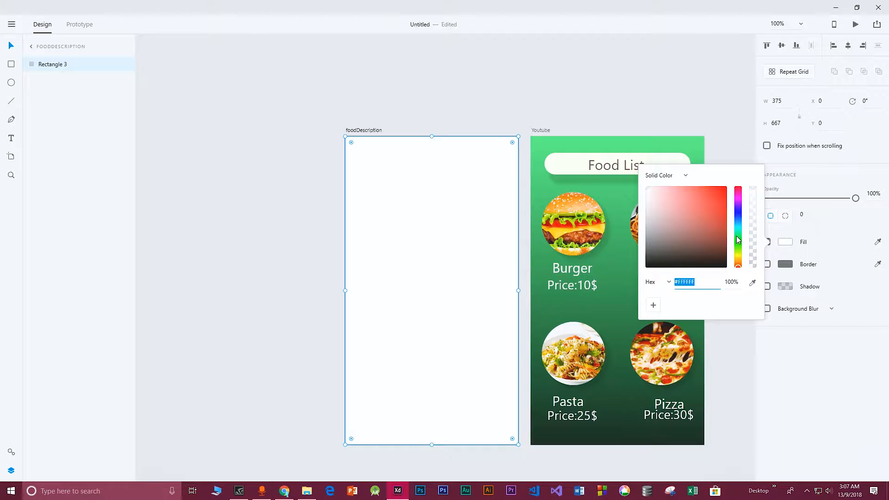
drag(735, 216, 735, 226)
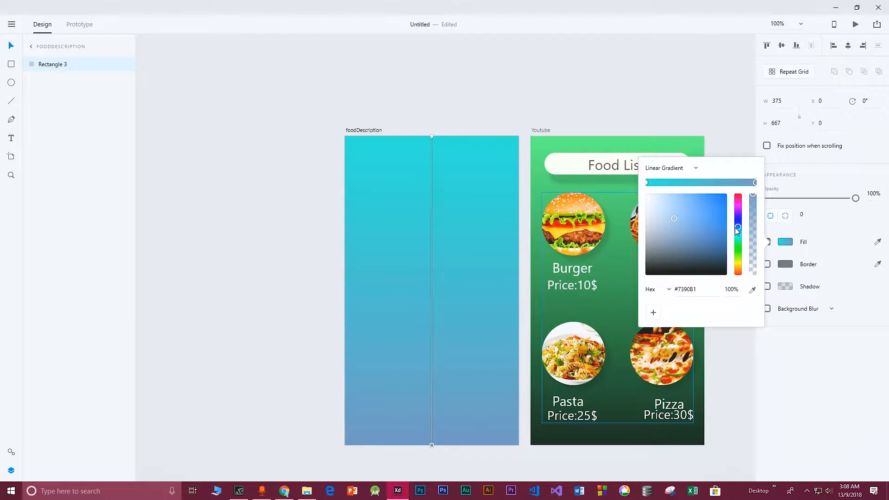
click(481, 190)
click(260, 148)
click(419, 180)
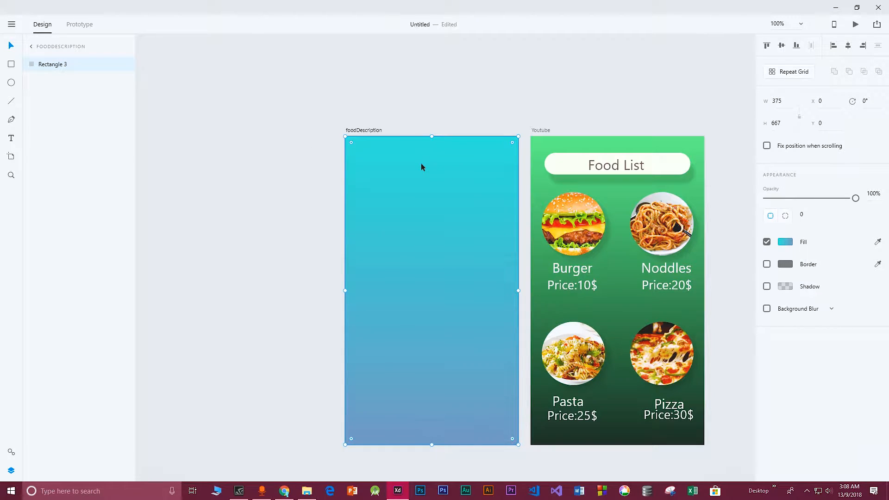
Draw a rounded white bar about 289 by 52 near the top of the artboard
click(11, 65)
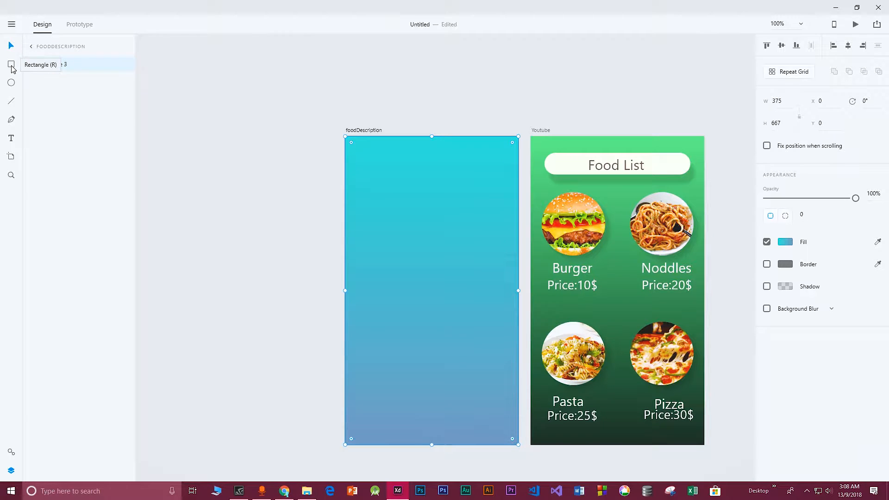
click(367, 158)
drag(482, 181, 500, 180)
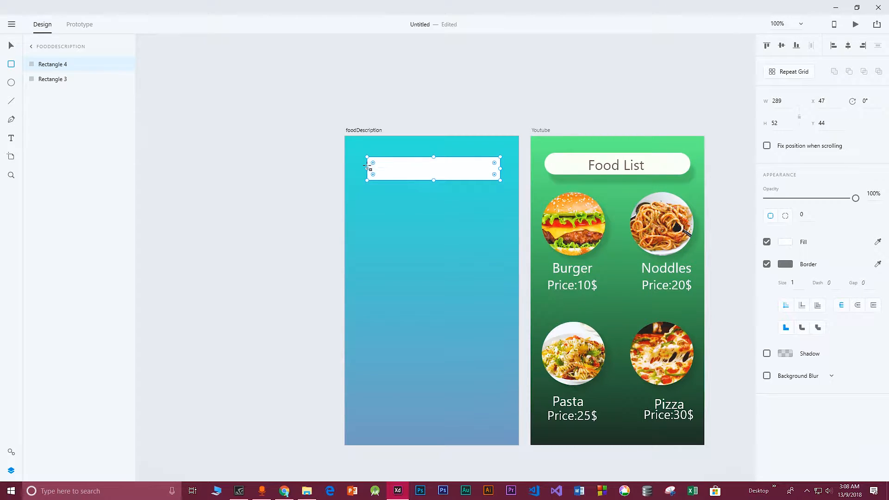
drag(373, 163, 382, 167)
Add a Food Description text and centre it inside the rounded bar
click(409, 172)
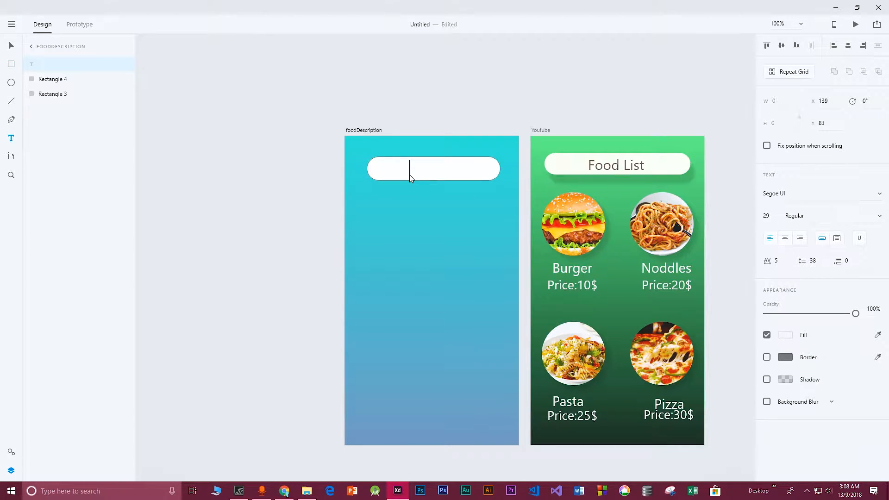
text(Food Description)
key(Escape)
drag(460, 175, 413, 172)
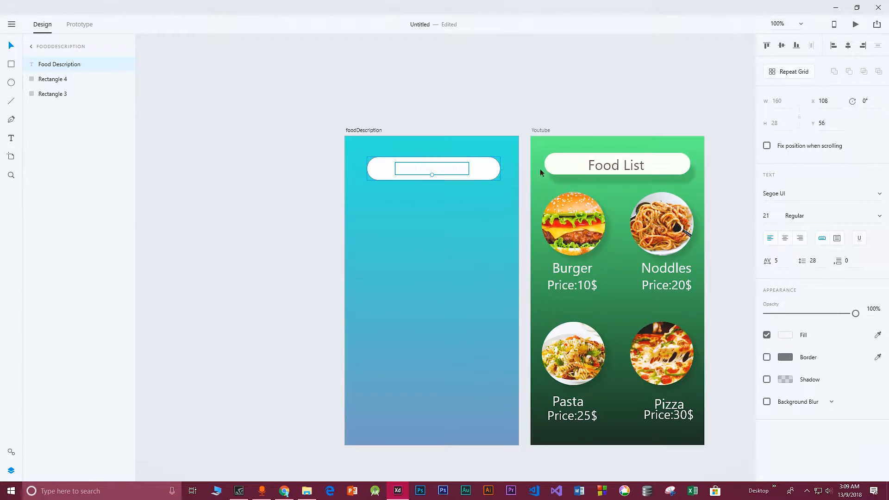
Set the Food Description text colour to dark grey #5D5D5D
click(785, 337)
drag(679, 284, 643, 326)
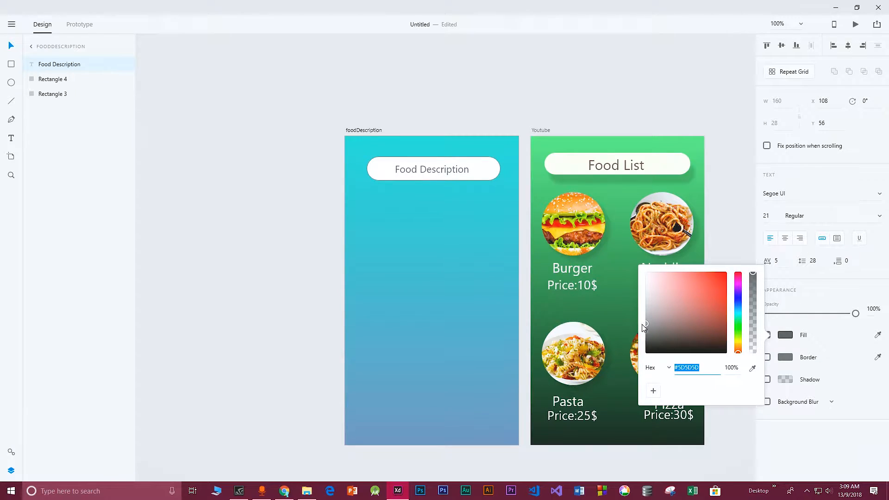
click(431, 219)
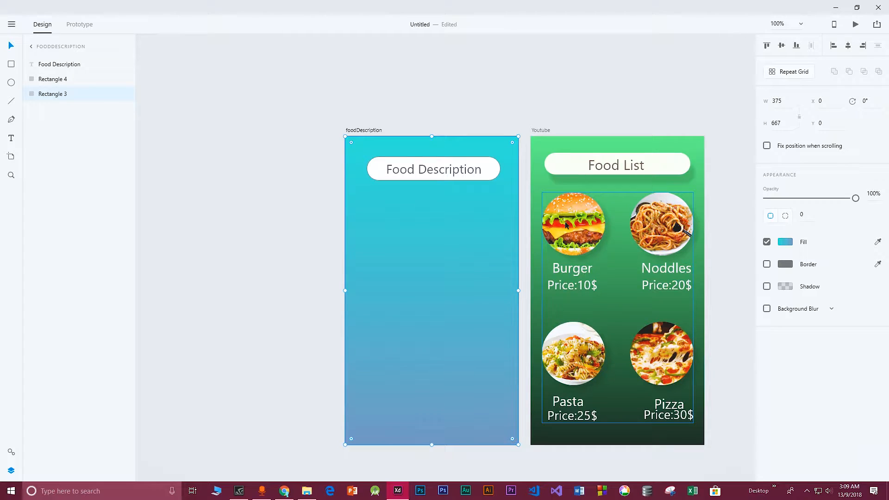
Draw a circle about 220 by 220 centred below the heading bar
click(11, 83)
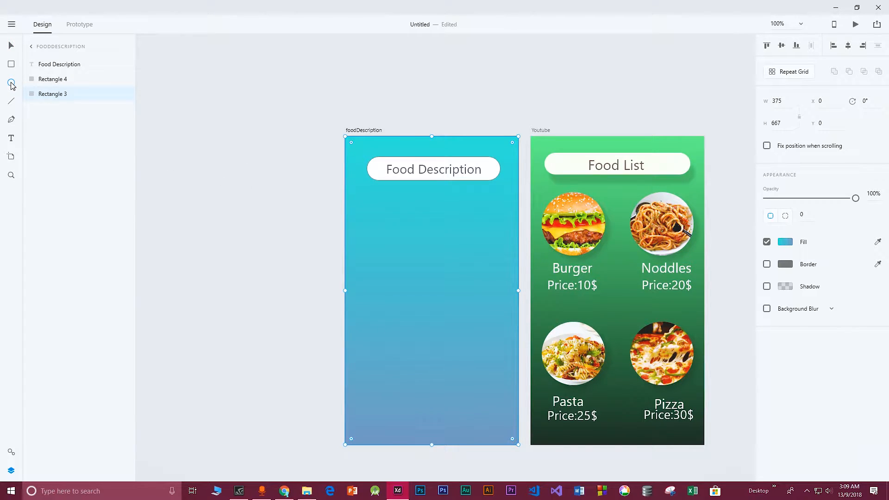
click(12, 84)
drag(382, 213, 506, 317)
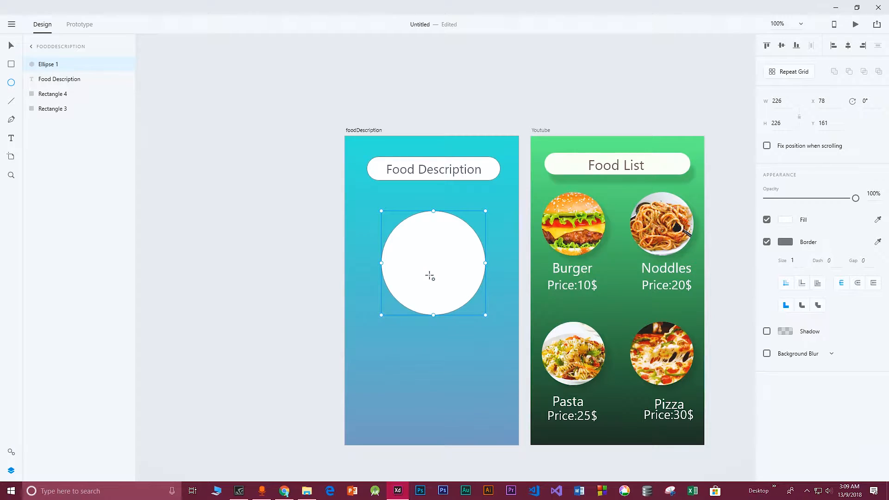
drag(421, 253, 420, 237)
drag(485, 300, 485, 295)
drag(440, 246, 443, 246)
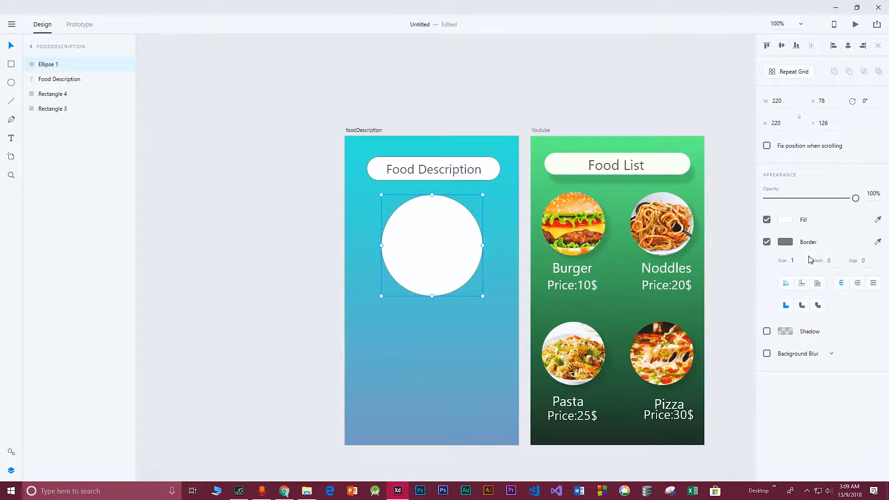
Remove the circle's border and give it a shadow with X 10, Y 10 and blur 10
click(766, 242)
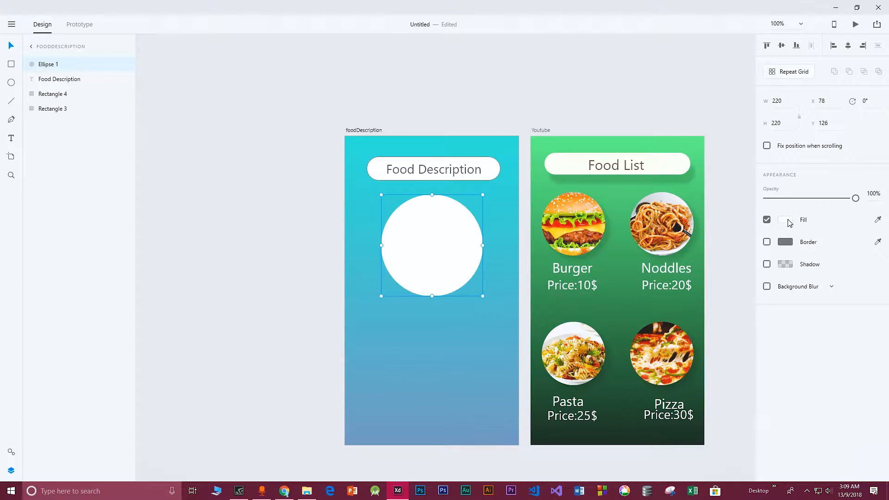
click(767, 264)
click(789, 283)
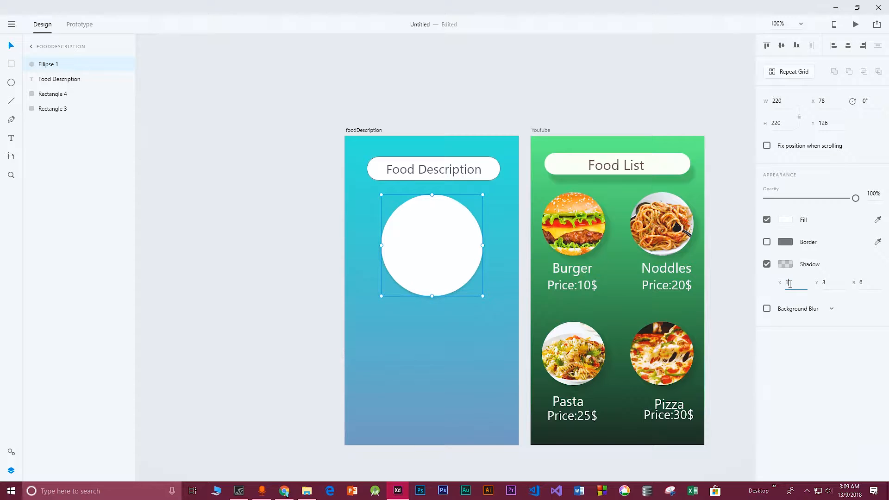
text(10)
click(823, 283)
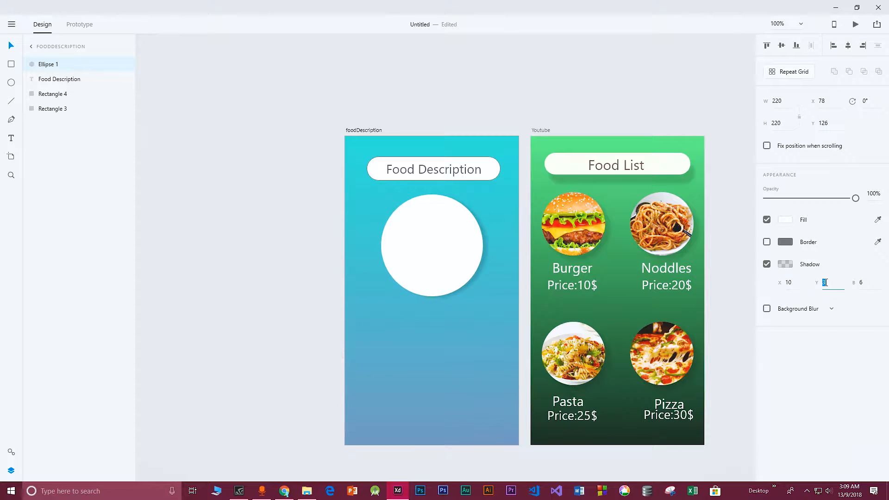
click(864, 283)
text(10)
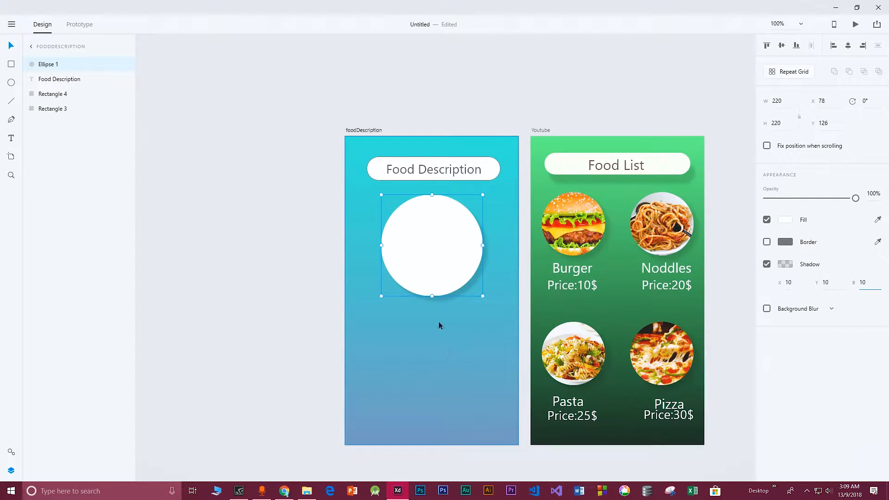
click(767, 243)
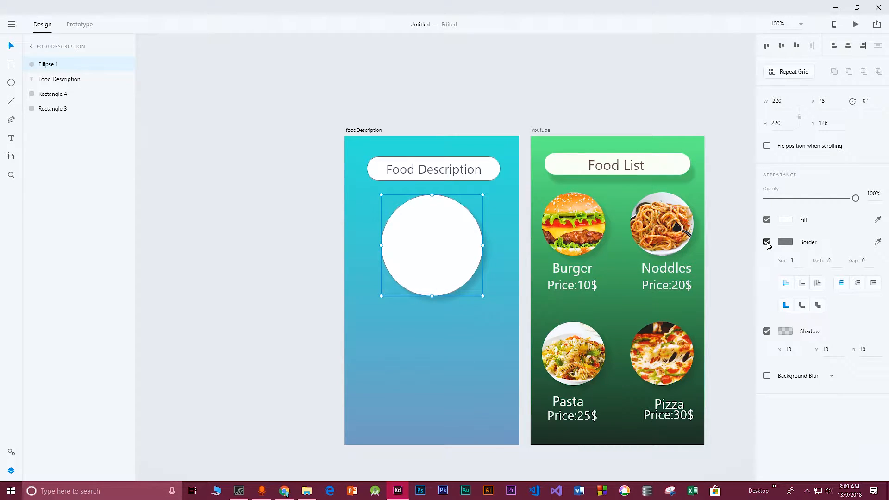
click(766, 242)
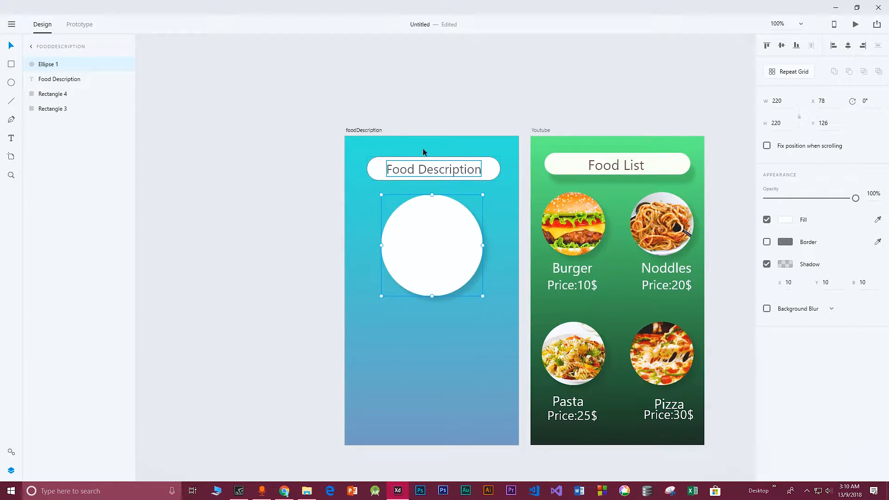
Drag the burger image from the FoodList folder into the circle
double_click(542, 32)
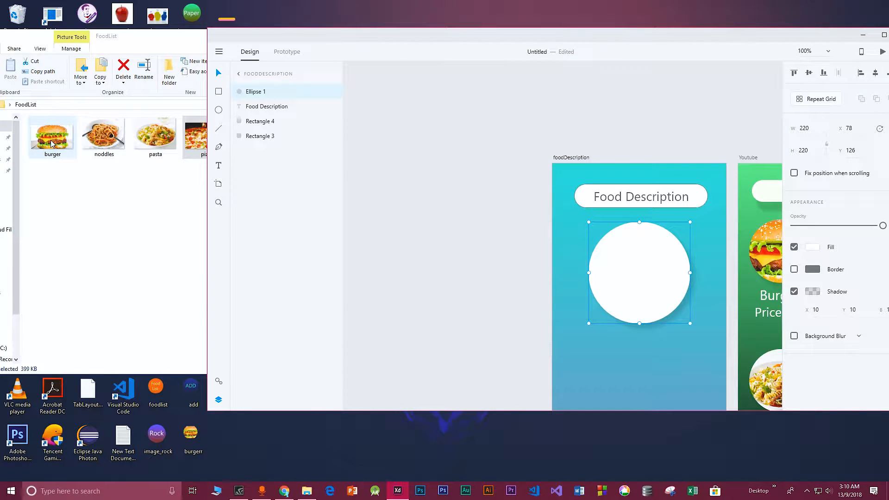
drag(51, 140, 639, 275)
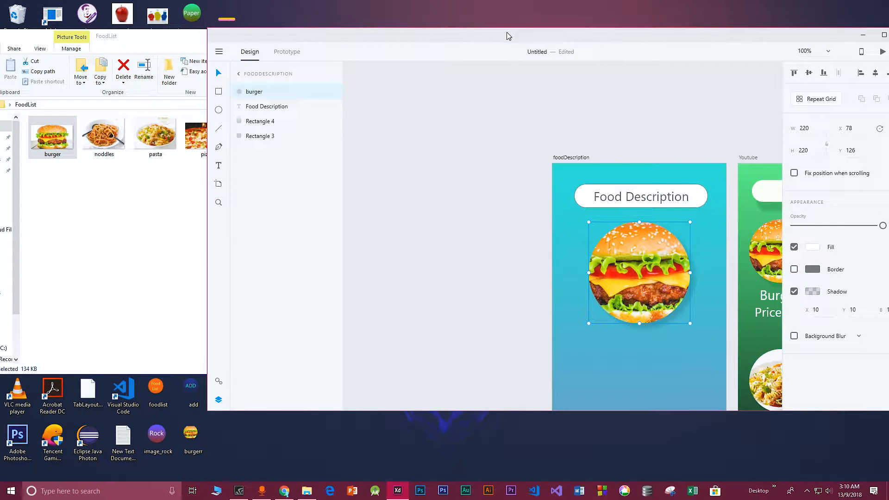
Add a text label reading "Food Name : Burger" below the burger circle on the foodDescription artboard
double_click(506, 32)
key(t)
click(387, 316)
text(Food)
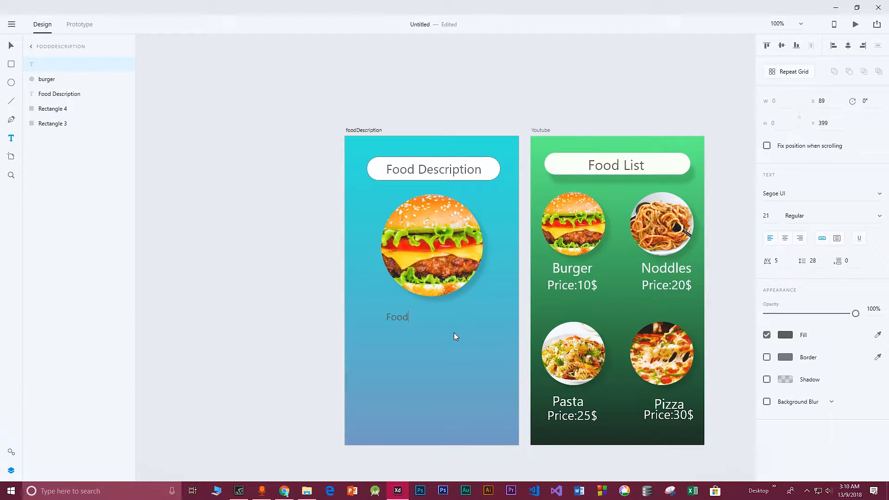
text( Name : Burger)
key(Escape)
drag(430, 323, 426, 309)
key(v)
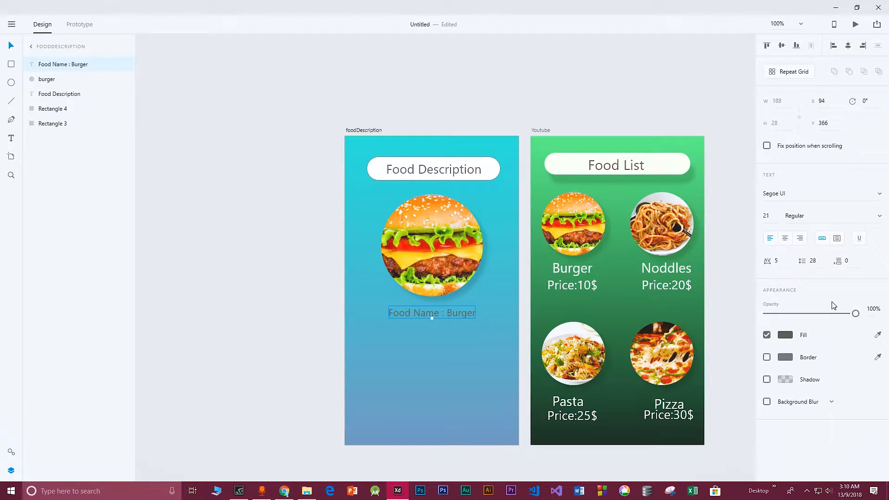
Set the food name label's text colour to white #FFFFFF
click(785, 335)
mouse_move(661, 295)
mouse_down()
mouse_move(644, 265)
mouse_move(657, 264)
mouse_move(644, 259)
mouse_up()
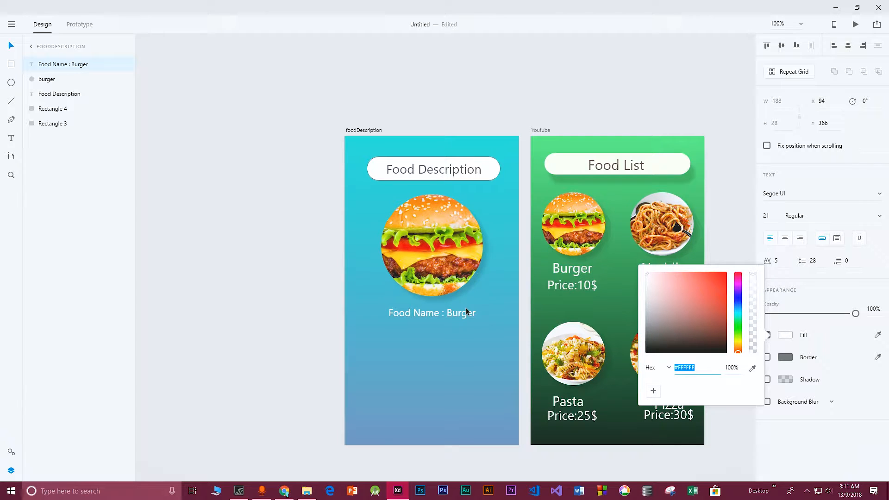
click(377, 346)
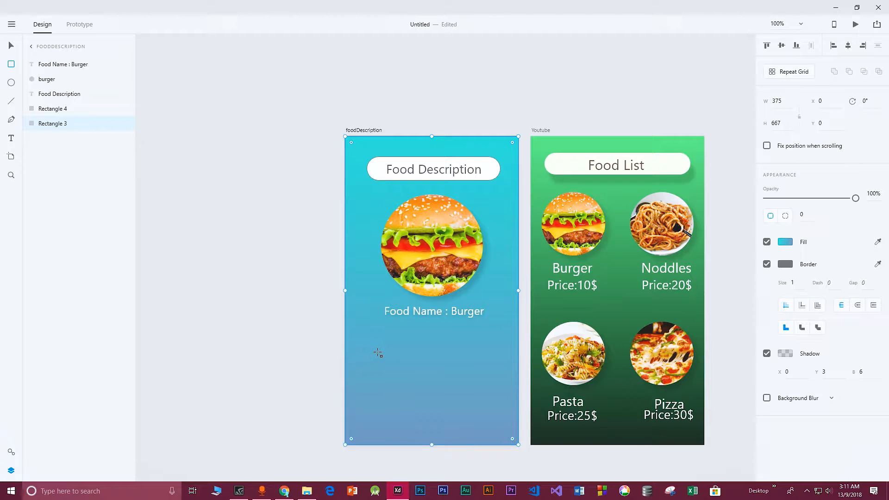
Draw a white rounded rectangle about 281 by 164 with corner radius 27 below the food name label
drag(377, 352, 508, 428)
key(v)
drag(420, 378, 384, 344)
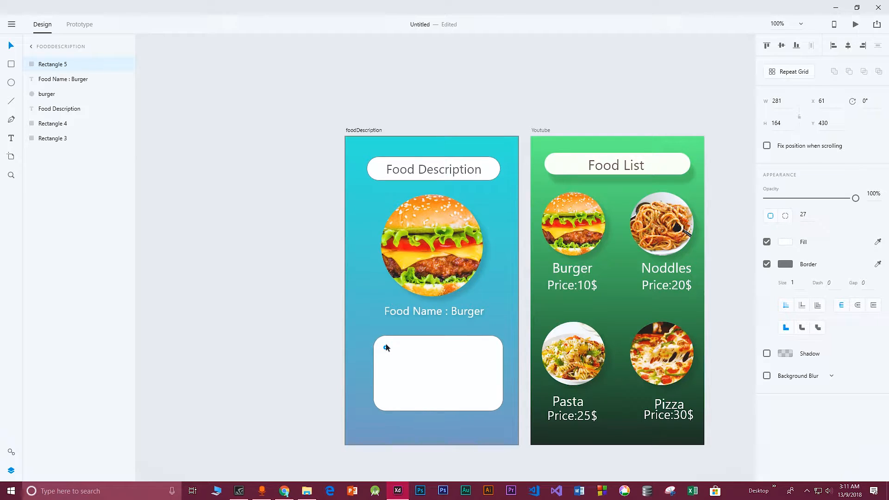
click(370, 266)
drag(396, 363, 396, 361)
click(361, 284)
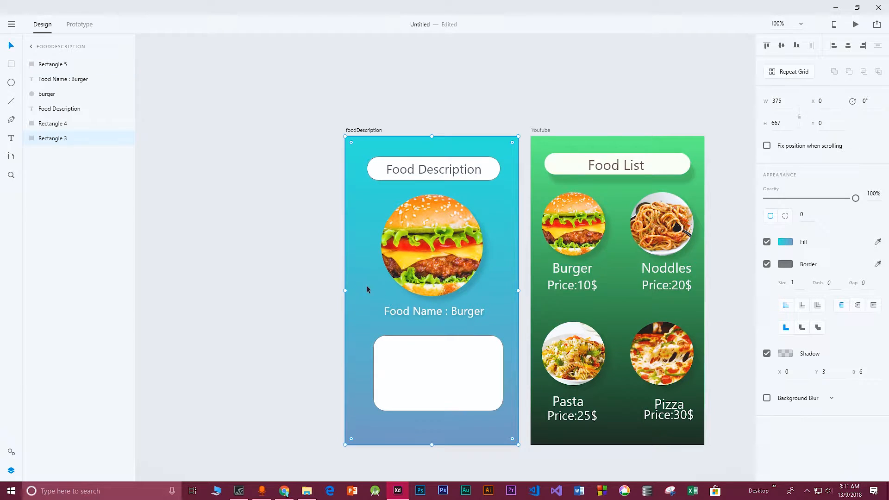
click(407, 376)
drag(414, 361, 408, 361)
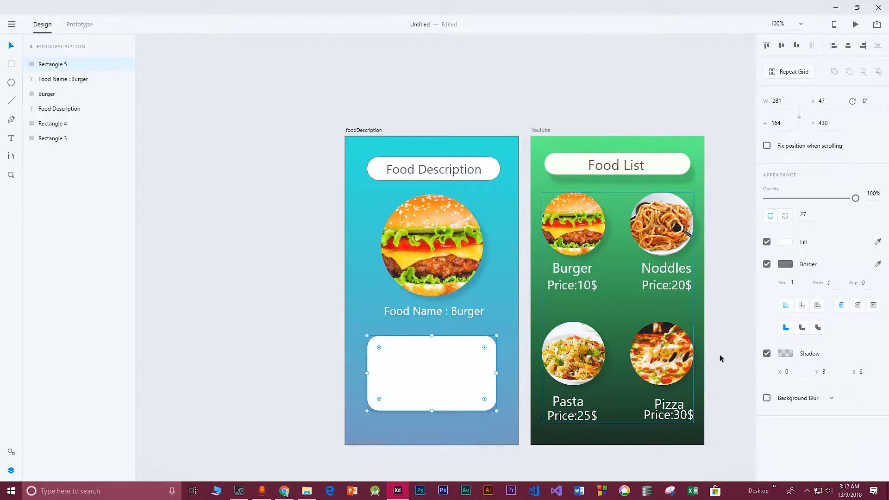
Give the rounded rectangle a shadow with X 10, Y 10 and blur 10
click(788, 371)
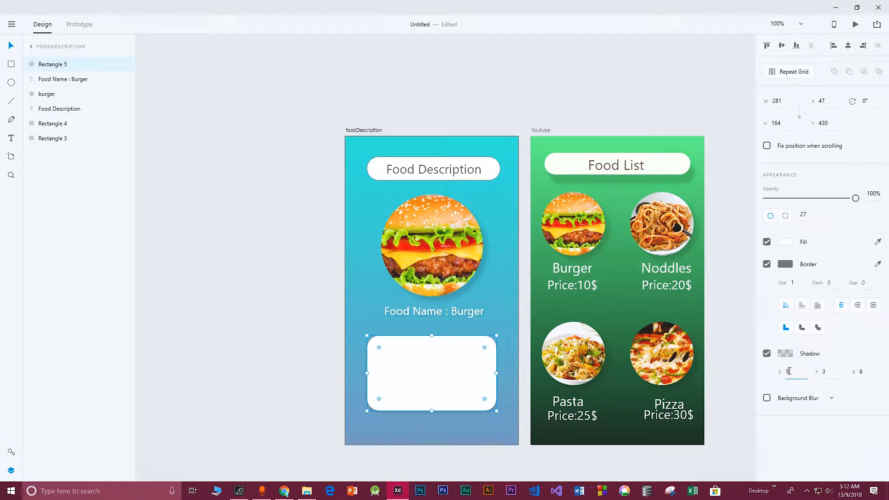
click(823, 372)
text(10)
click(852, 369)
text(10)
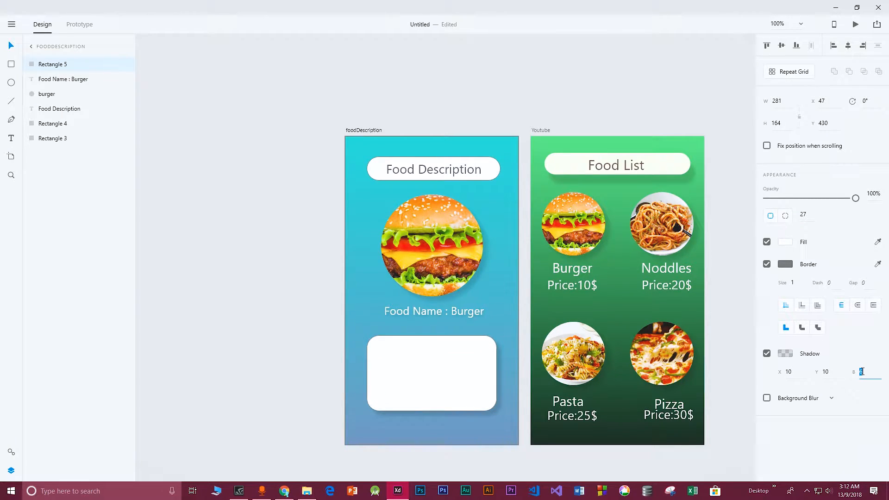
Thicken the rounded rectangle's border to size 3
click(436, 377)
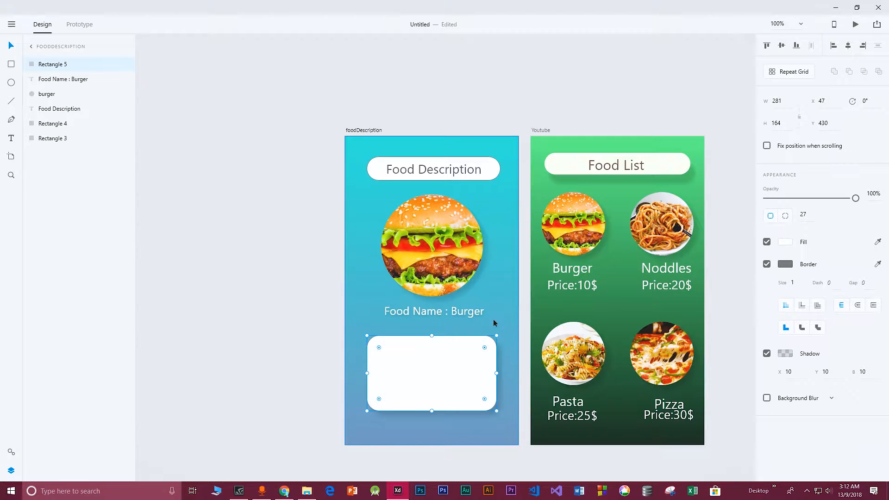
click(736, 183)
click(434, 370)
click(766, 264)
click(767, 264)
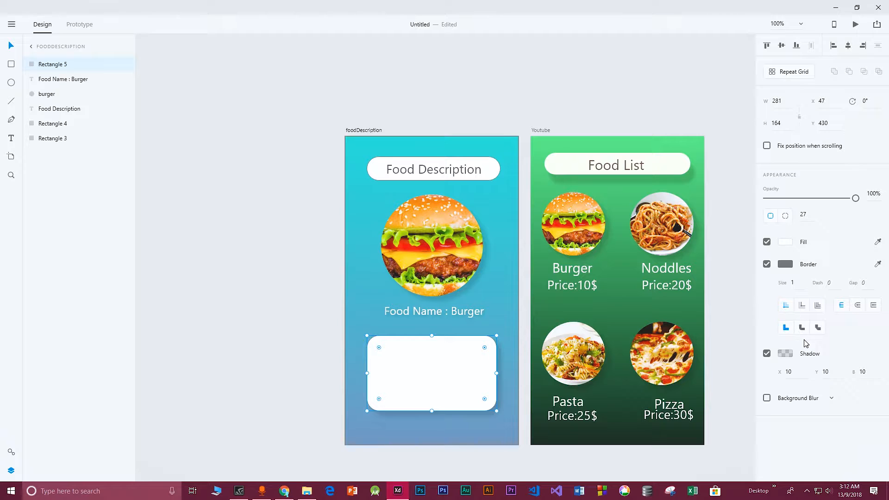
click(793, 282)
key(Return)
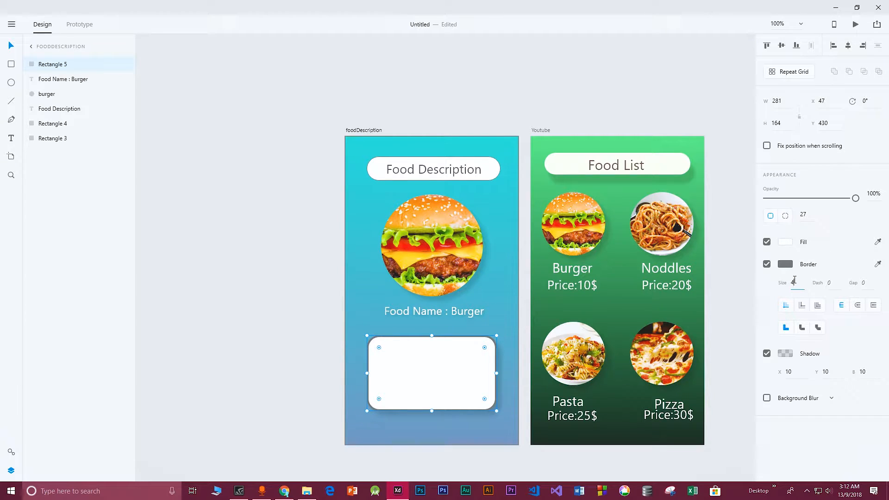
key(Return)
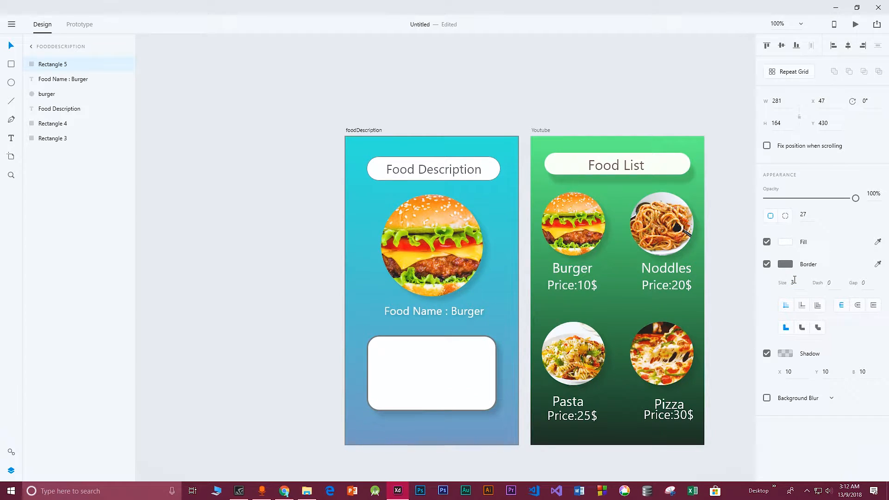
click(500, 277)
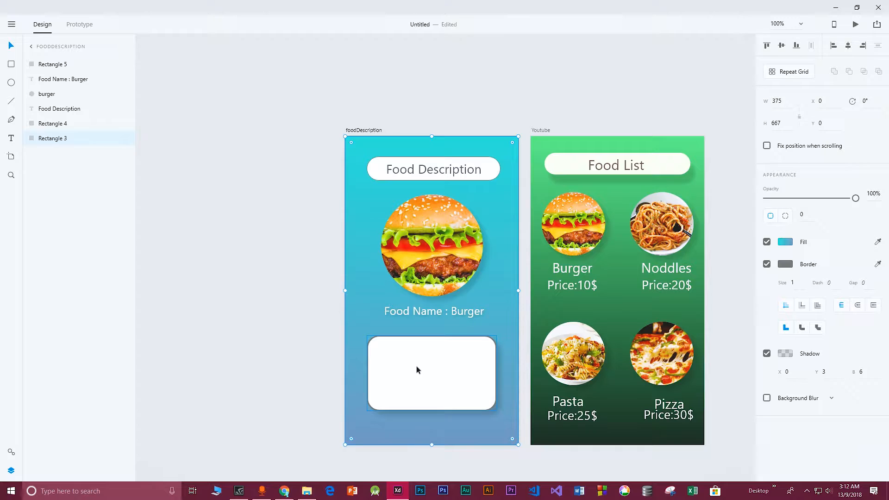
Create an area text box inside the rounded rectangle and enter a burger description beginning "This is the picture of a"
key(t)
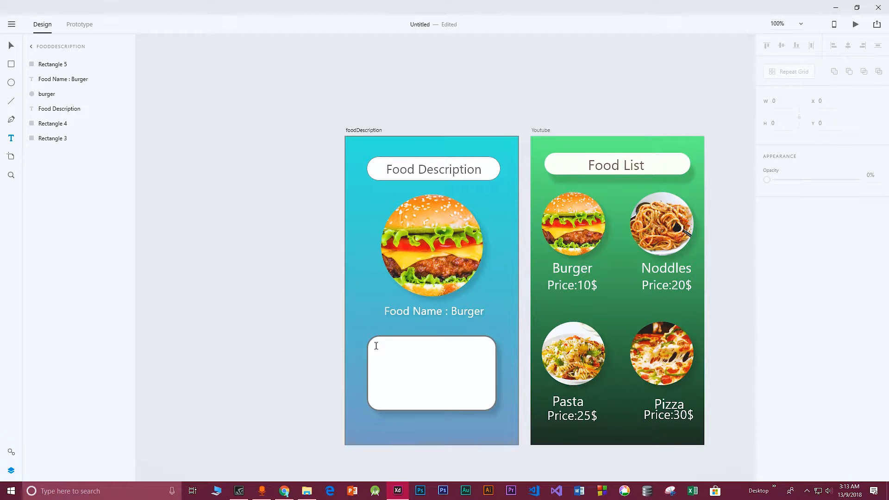
drag(375, 343, 487, 404)
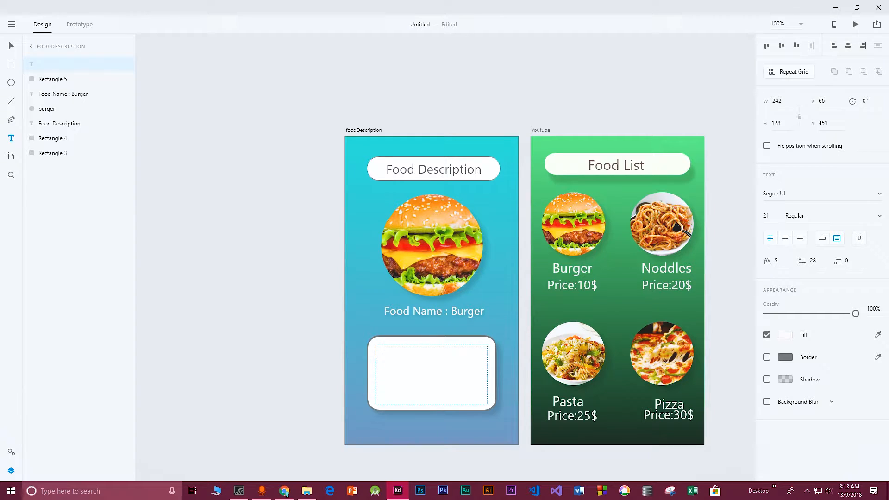
text(THis is the picture of a)
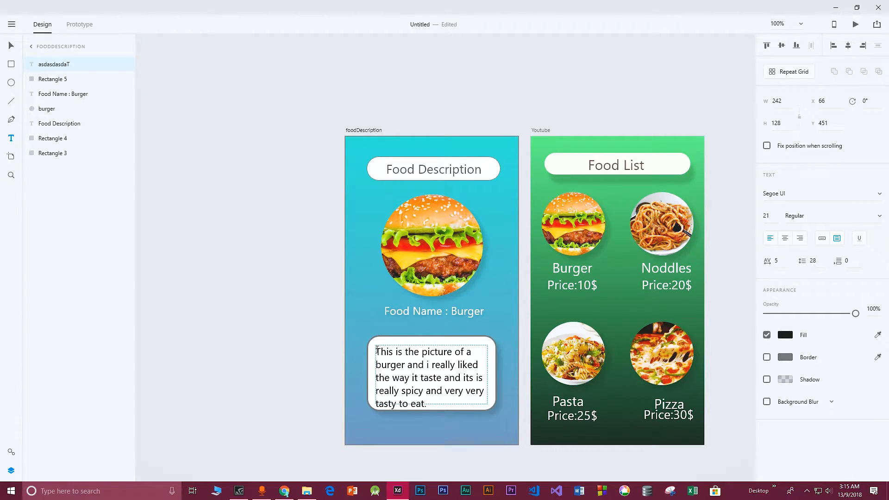
Set the description text's font size to 19
drag(376, 352, 445, 407)
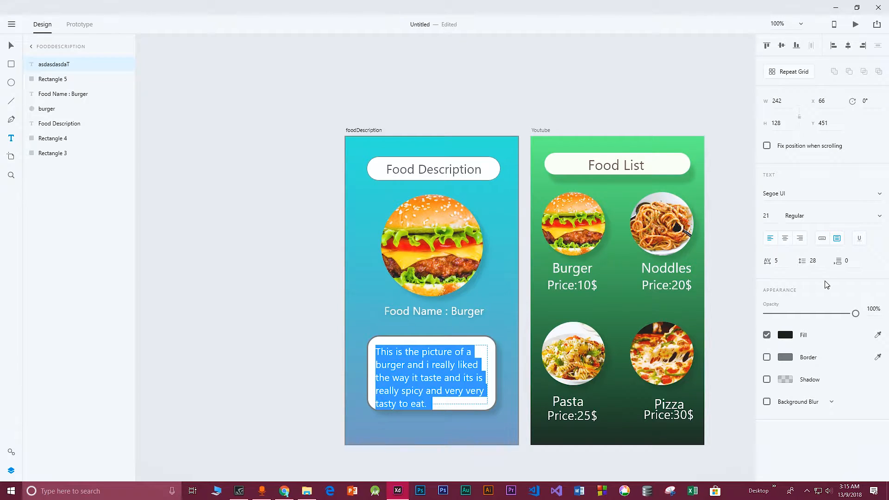
click(766, 214)
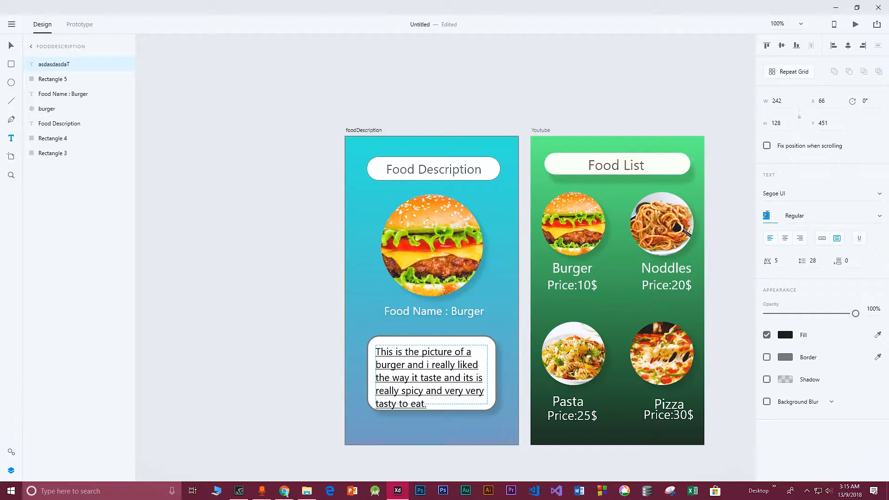
text(18)
key(Return)
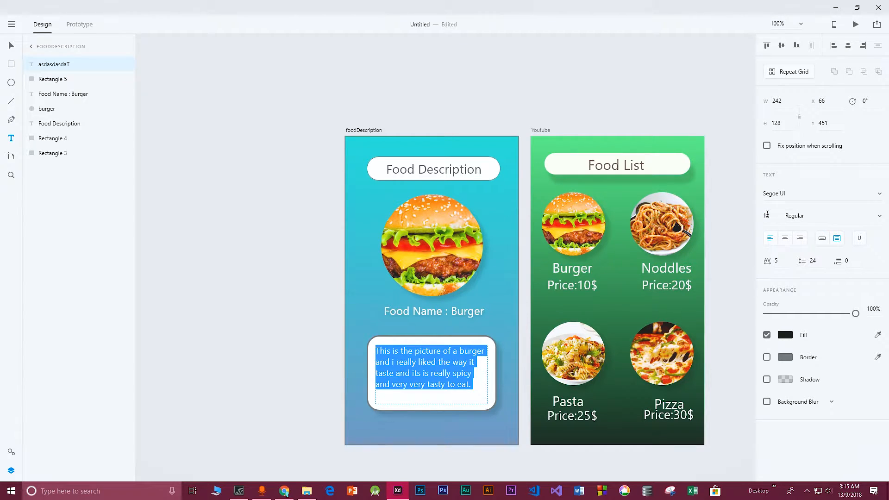
click(767, 215)
text(1)
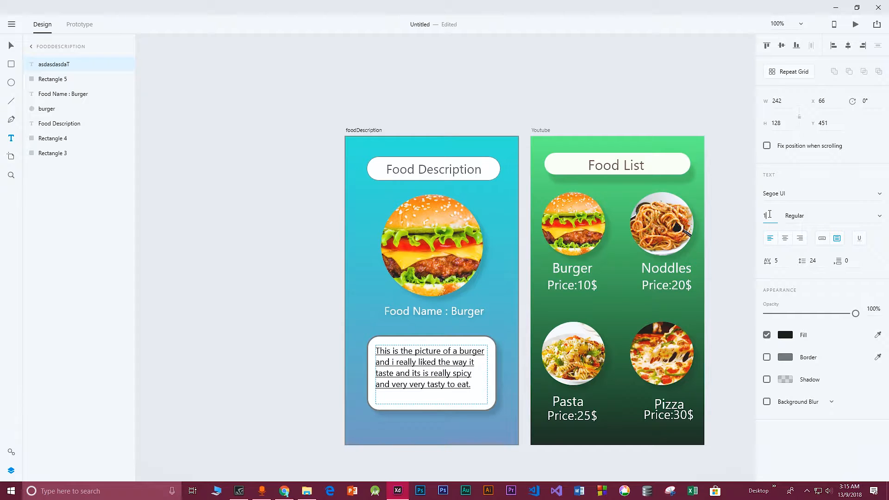
text(9)
key(Return)
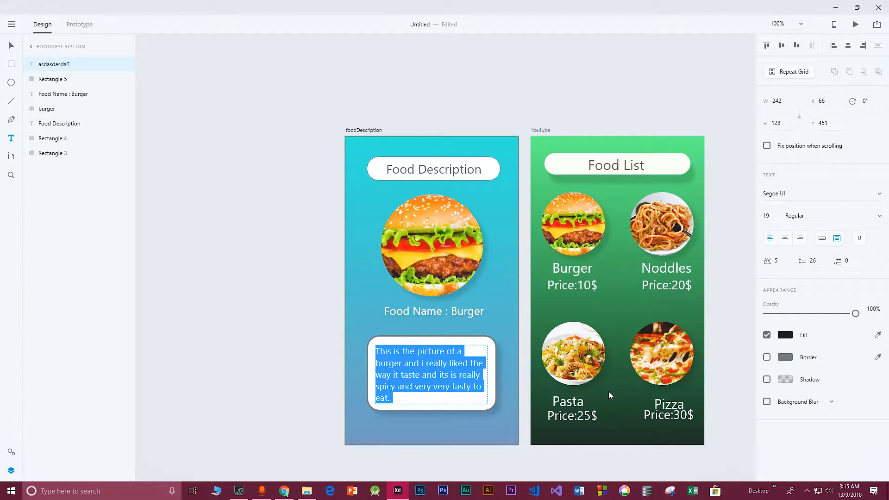
Append "Enjoy the Food!" to the end of the description text
click(408, 397)
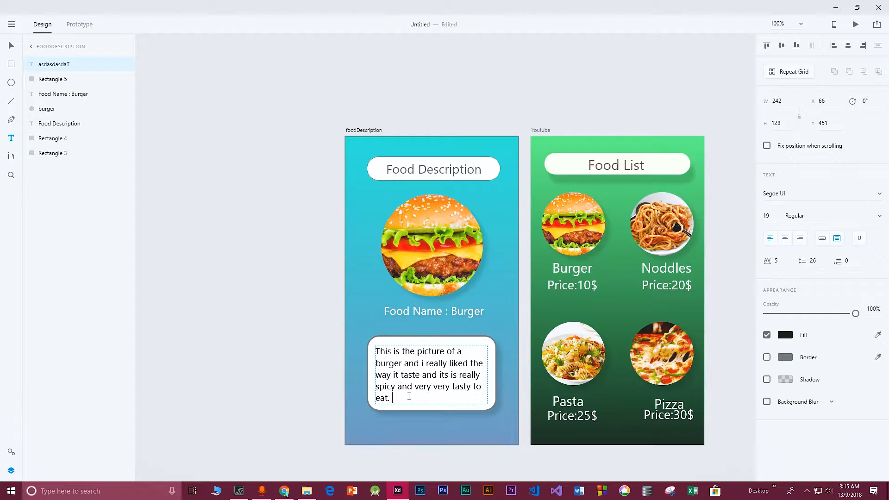
text(Enjoy the Foo)
key(Escape)
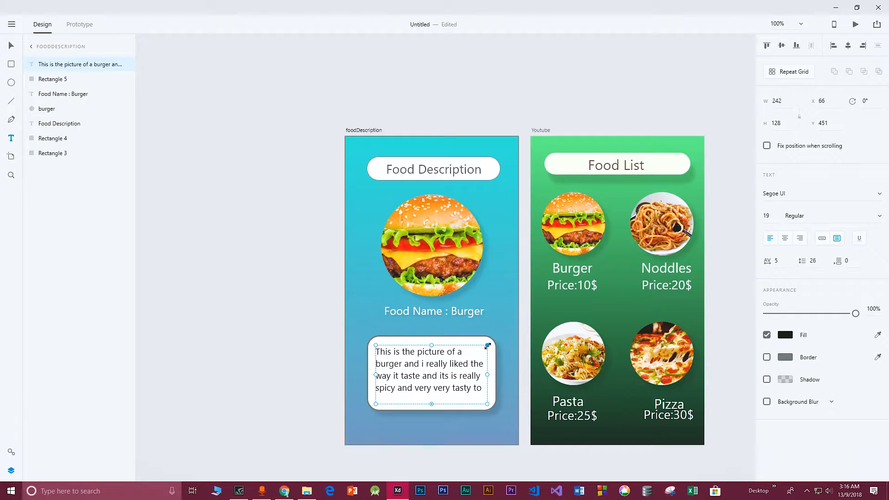
Resize the description text box to fit inside the rectangle and reposition the description box
mouse_move(487, 345)
mouse_down()
mouse_move(479, 346)
mouse_move(494, 338)
mouse_move(483, 343)
mouse_up()
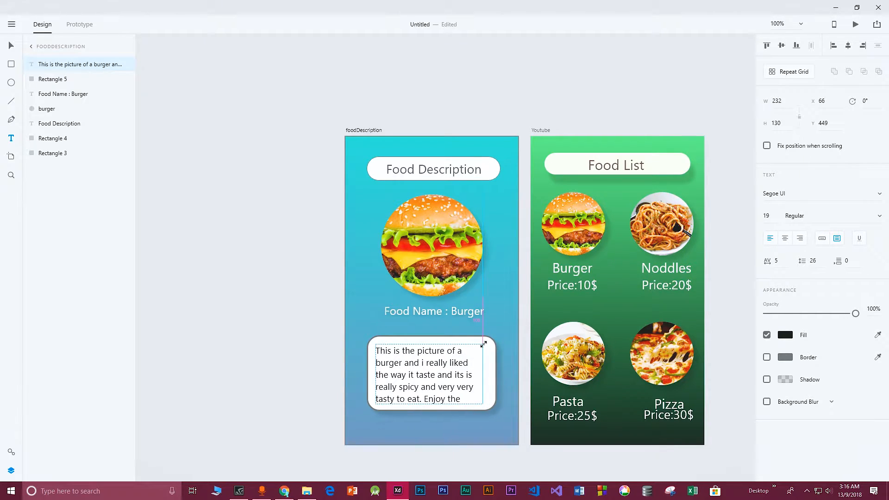
click(420, 420)
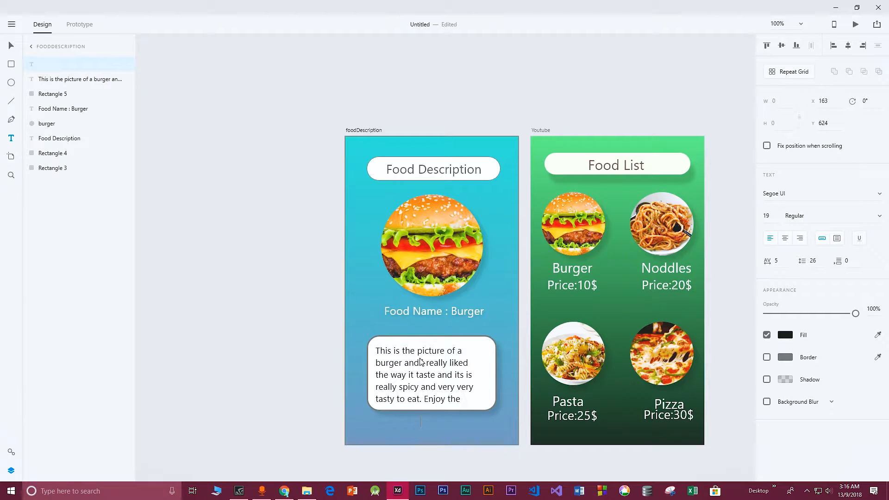
click(418, 361)
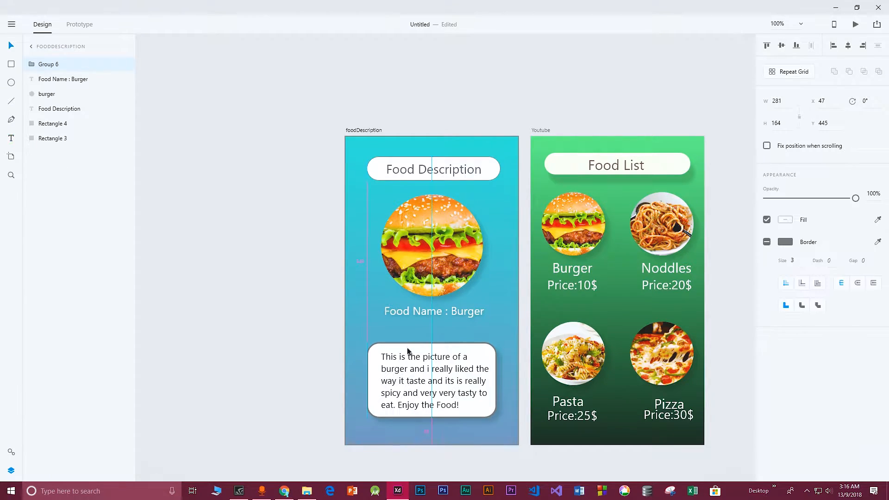
drag(409, 352, 409, 352)
click(490, 308)
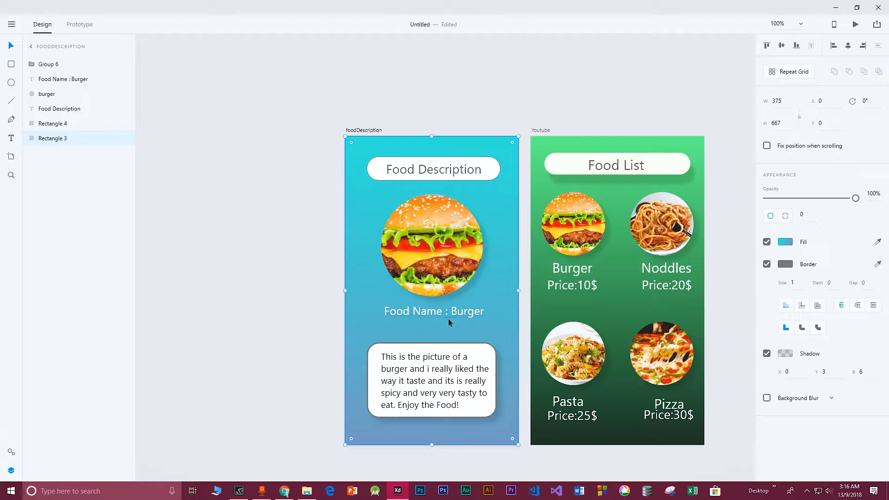
Duplicate the food name label below itself and change the copy to "Price : 10$", centred under the name
click(446, 313)
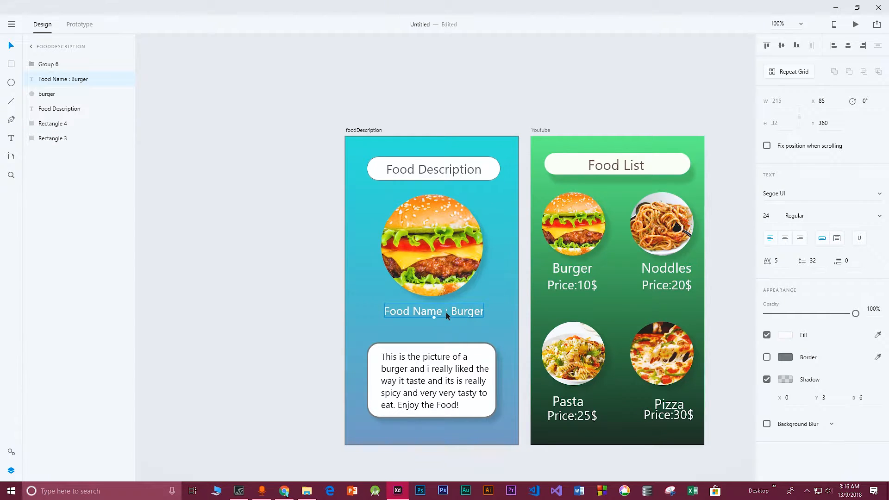
key(ctrl+d)
drag(444, 311, 441, 324)
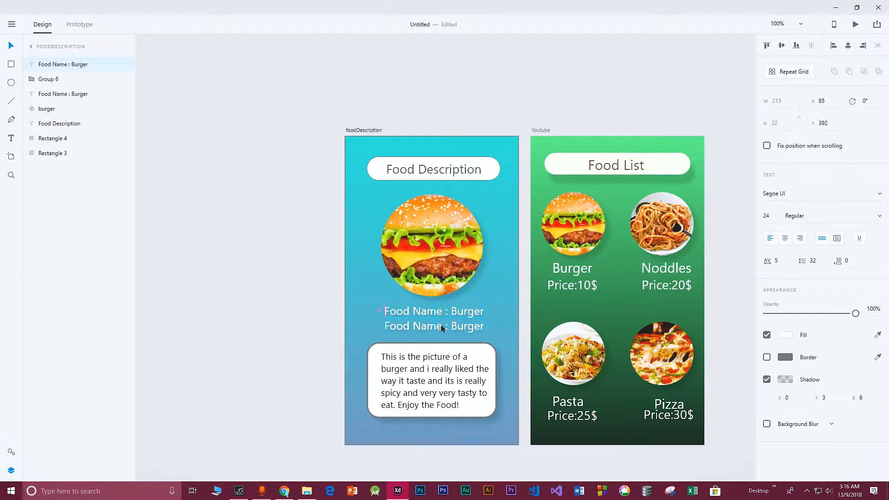
double_click(438, 327)
text(Price : 10$)
key(Escape)
drag(420, 324, 437, 325)
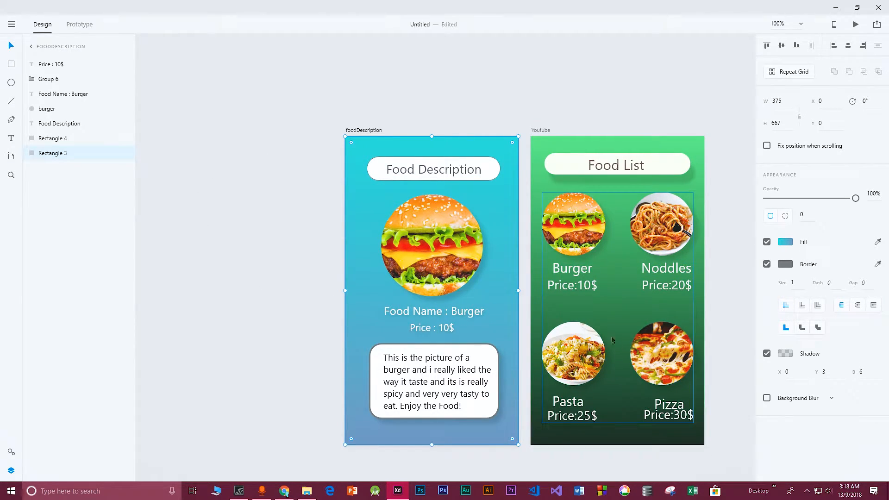
Rename the Youtube artboard to MainActivity
double_click(537, 130)
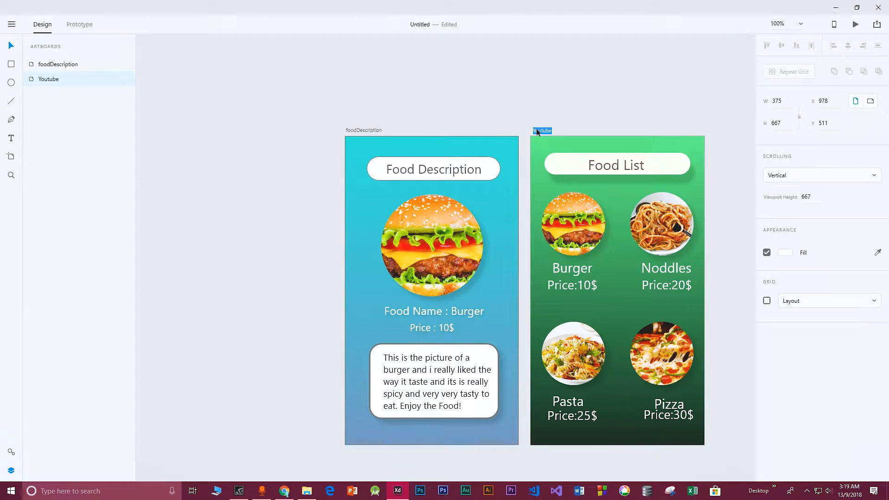
text(MainActivity)
key(Return)
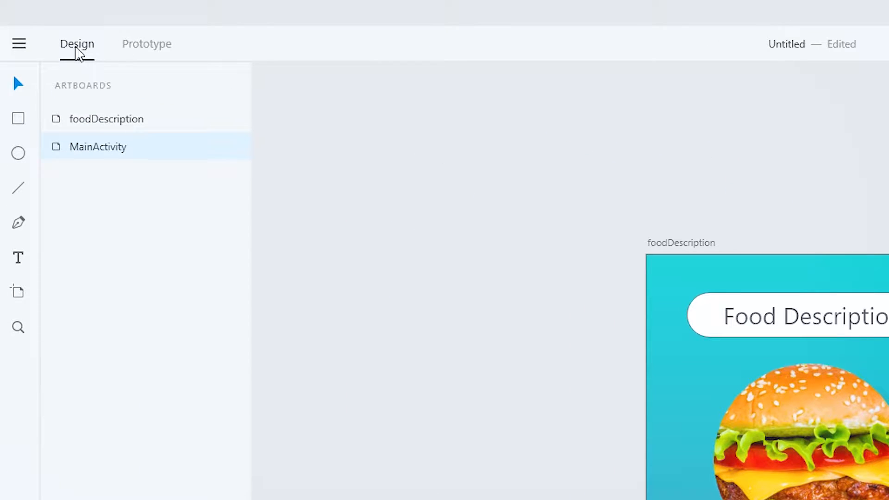
In Prototype mode, link the burger image on MainActivity to the foodDescription artboard
click(147, 50)
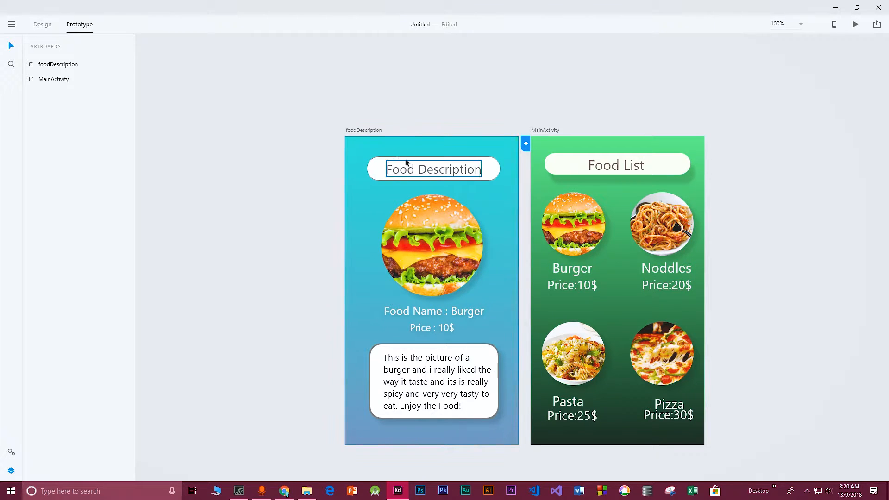
click(567, 232)
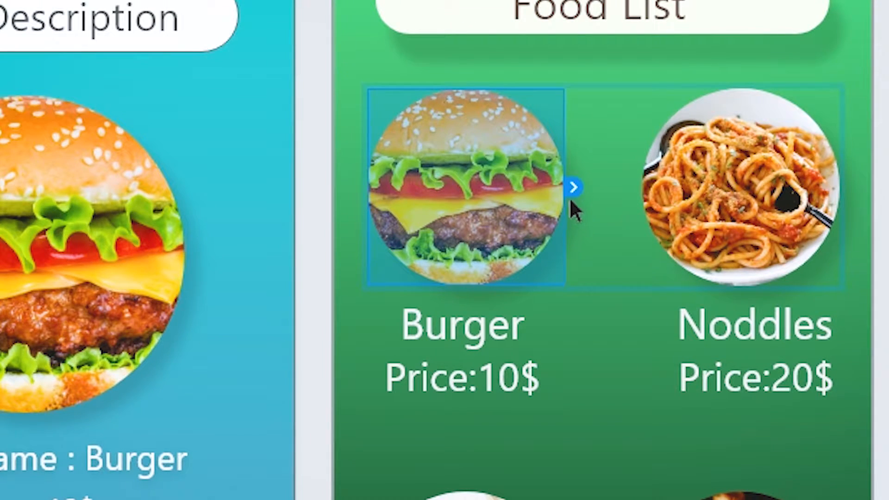
drag(574, 189, 299, 396)
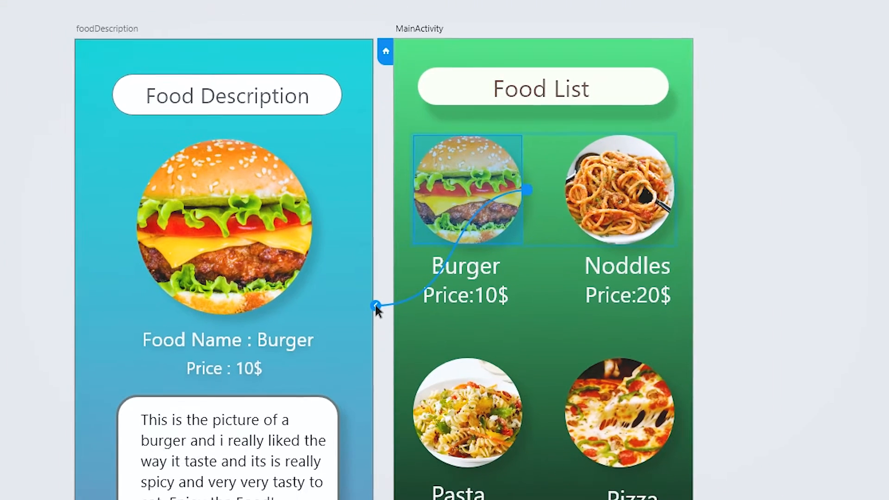
drag(375, 306, 374, 246)
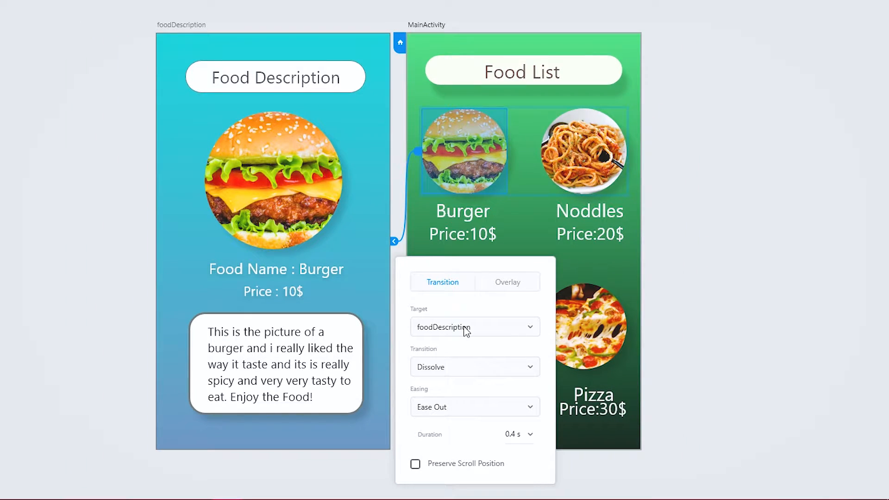
Set the burger link's transition to Slide Left
click(470, 372)
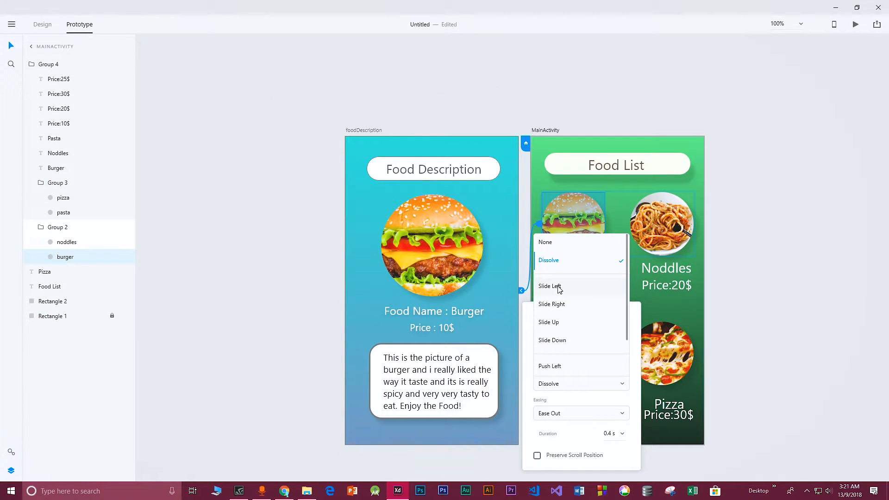
click(563, 291)
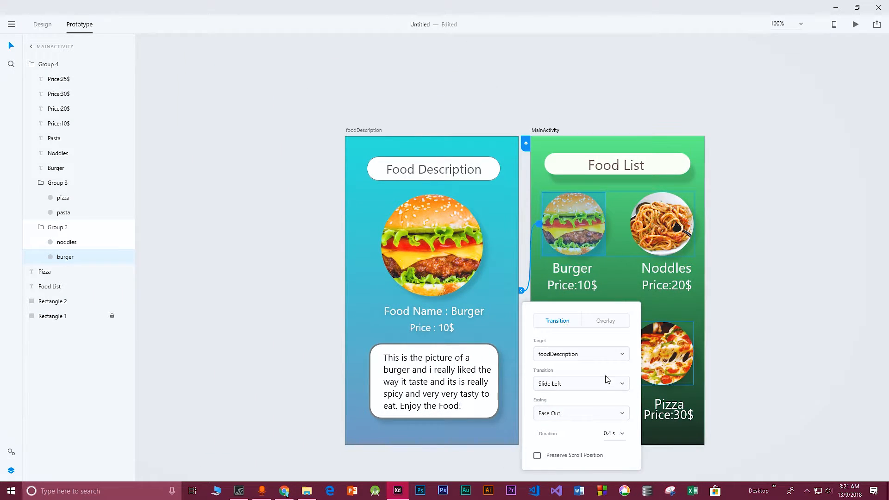
click(611, 433)
click(586, 138)
click(552, 183)
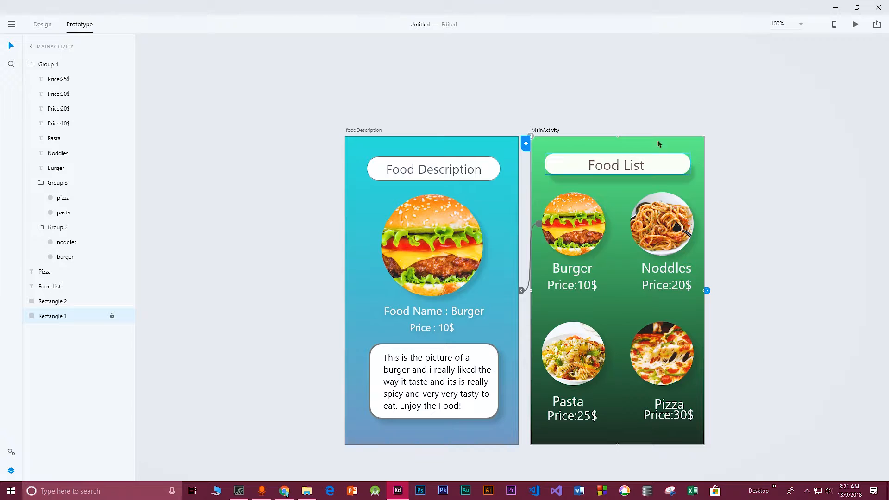
Preview the design and test that the burger image opens the food description screen
click(41, 25)
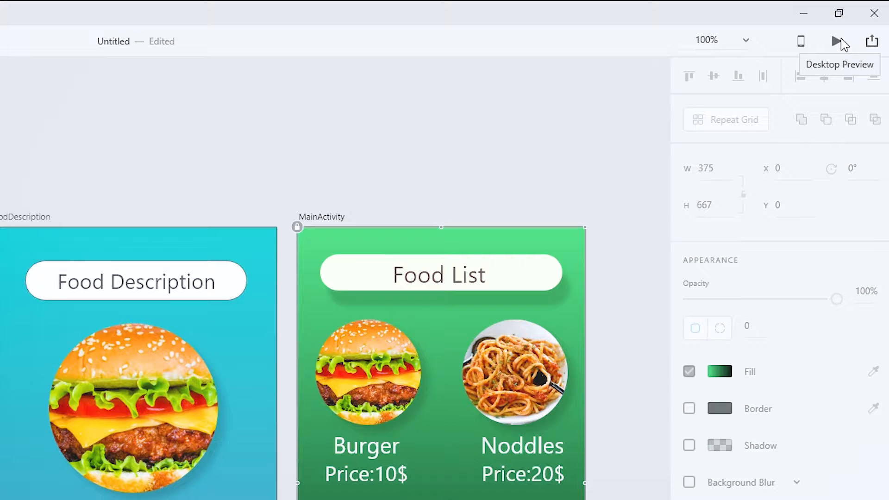
click(838, 41)
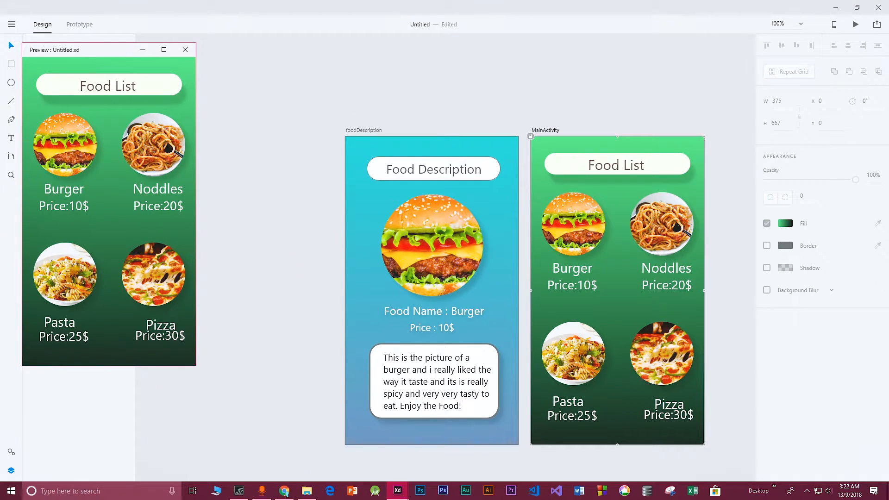
drag(91, 49, 258, 60)
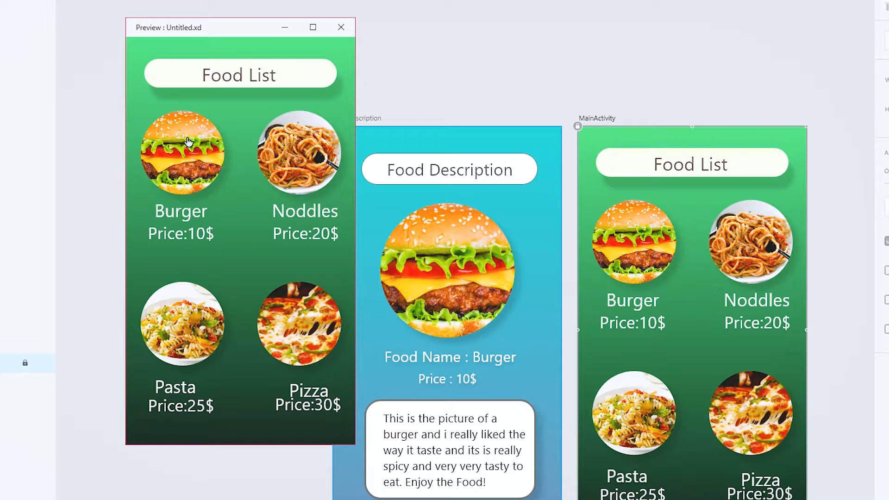
click(188, 156)
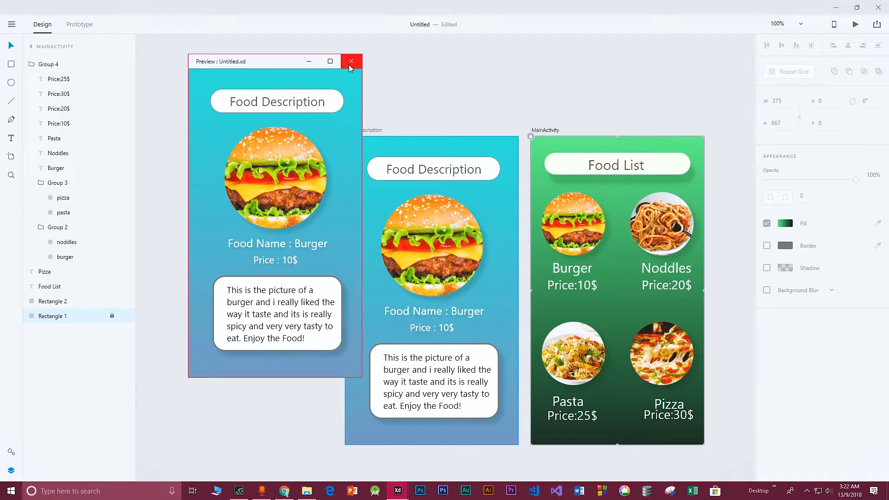
click(350, 65)
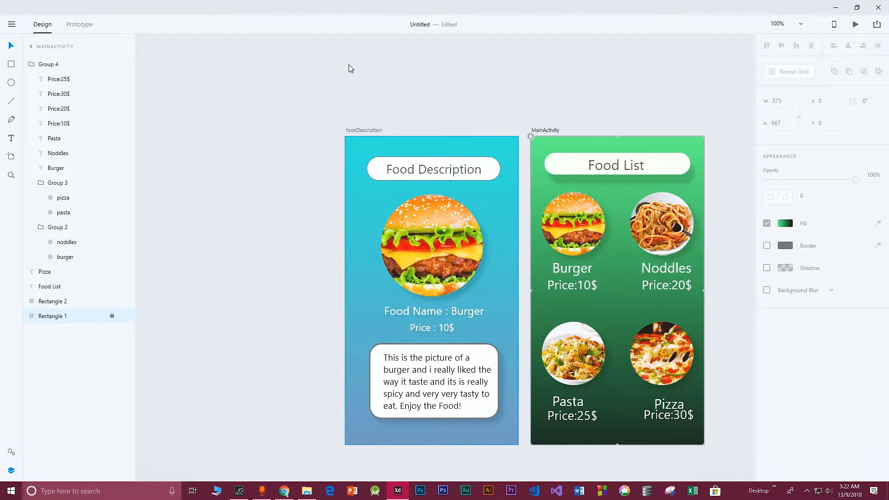
Draw a small circle about 26 px wide in the top-left corner of foodDescription and fill it yellow
click(11, 85)
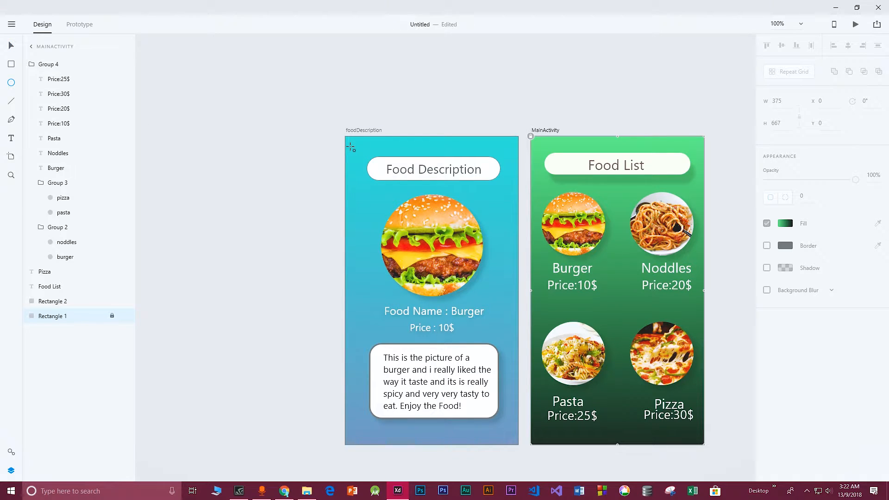
mouse_move(351, 143)
mouse_down()
mouse_move(364, 155)
mouse_move(354, 167)
mouse_up()
click(421, 137)
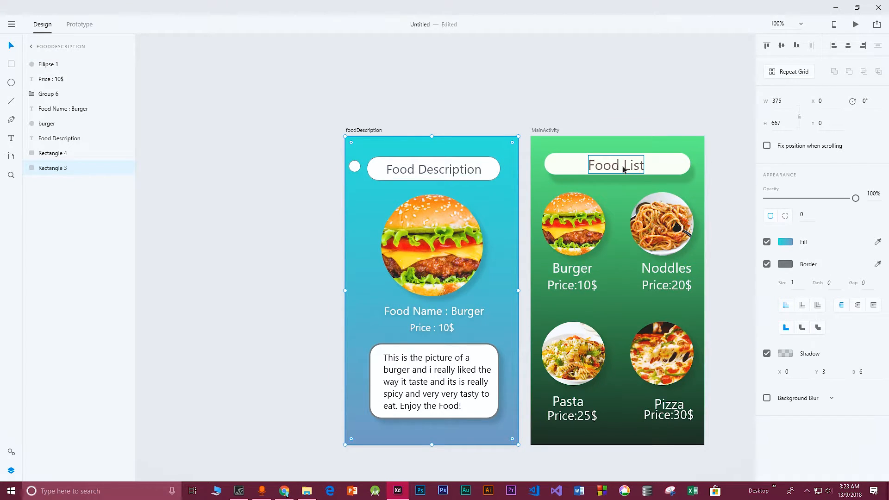
click(355, 167)
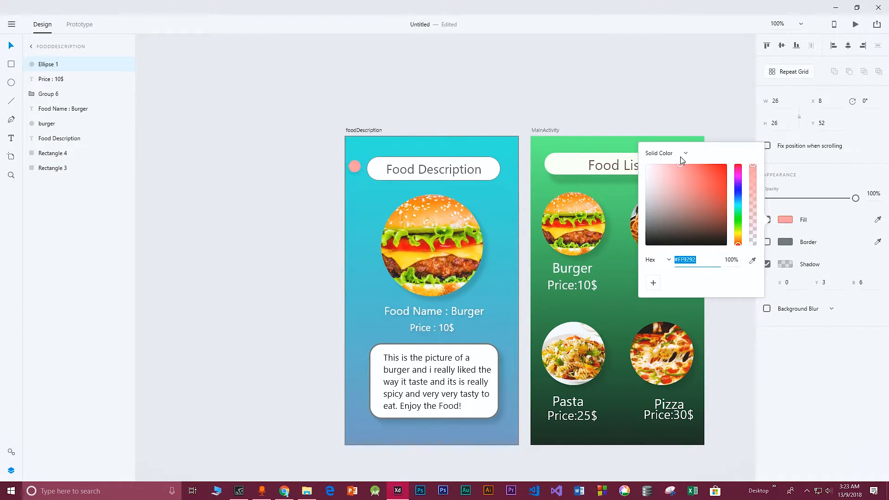
drag(680, 157, 723, 162)
click(738, 233)
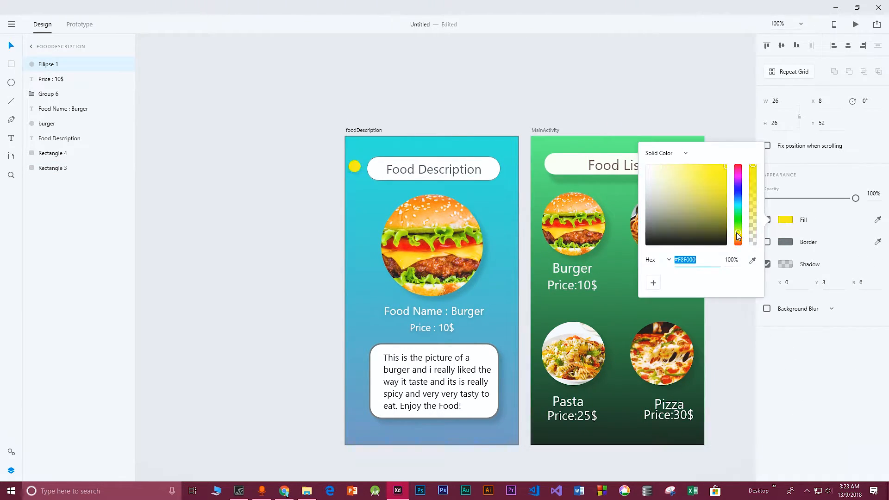
Remove the border from the foodDescription background rectangle
click(450, 146)
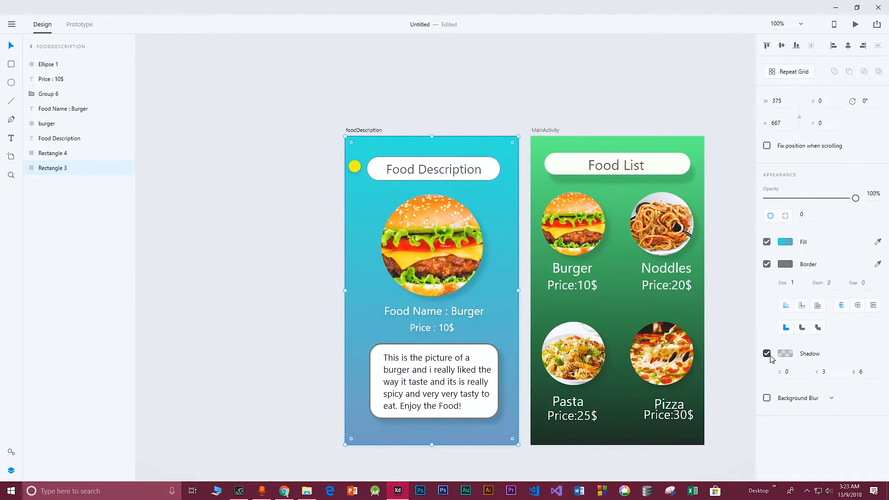
click(766, 264)
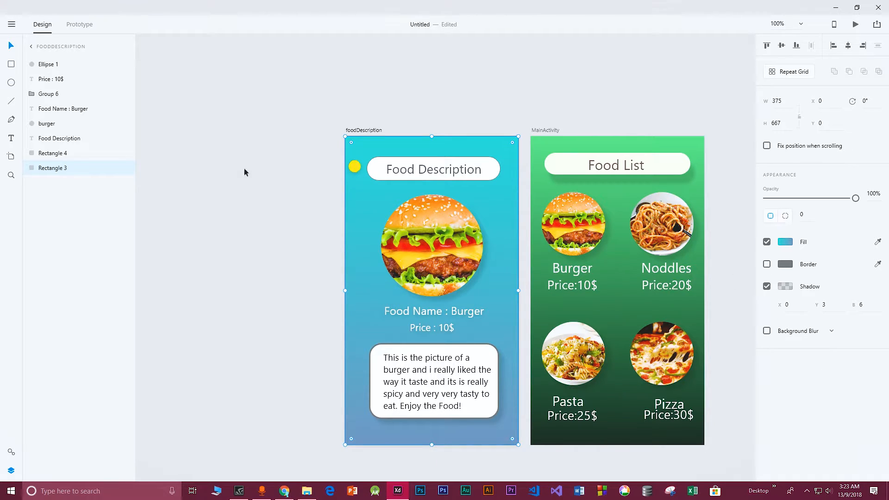
In Prototype mode, link the yellow circle to MainActivity with a Slide Right transition
click(79, 25)
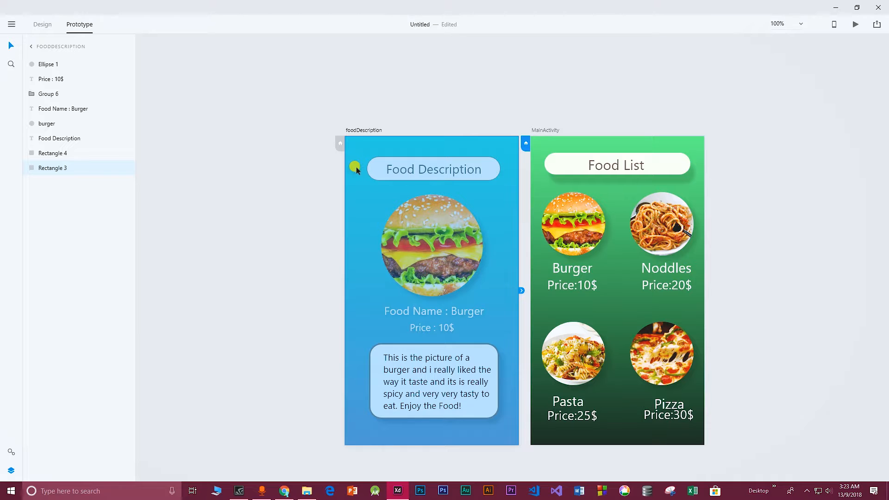
click(583, 225)
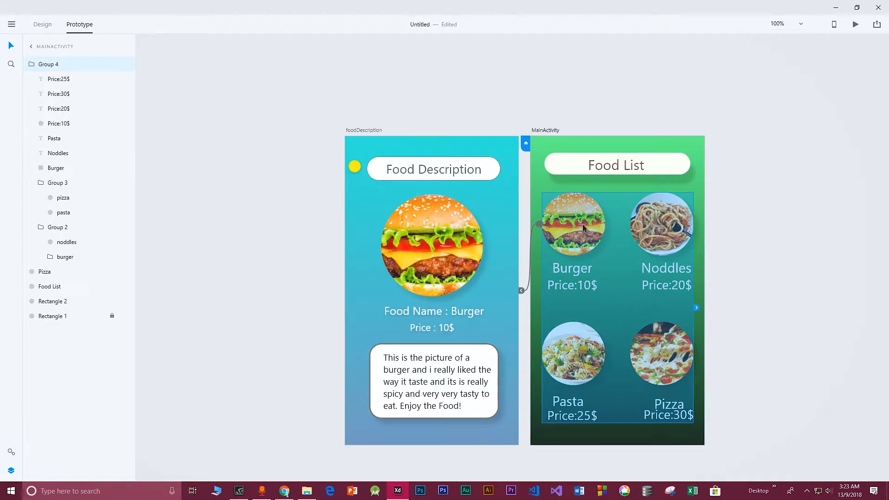
click(355, 167)
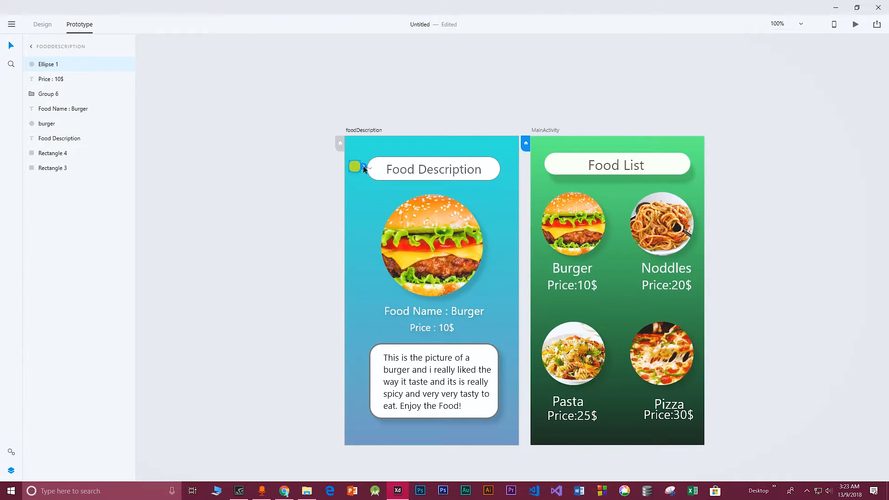
drag(363, 167, 529, 217)
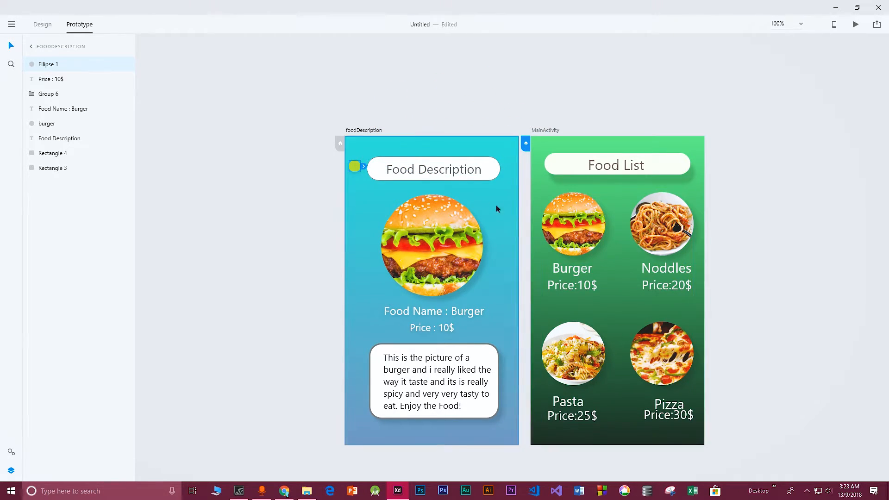
drag(365, 167, 531, 213)
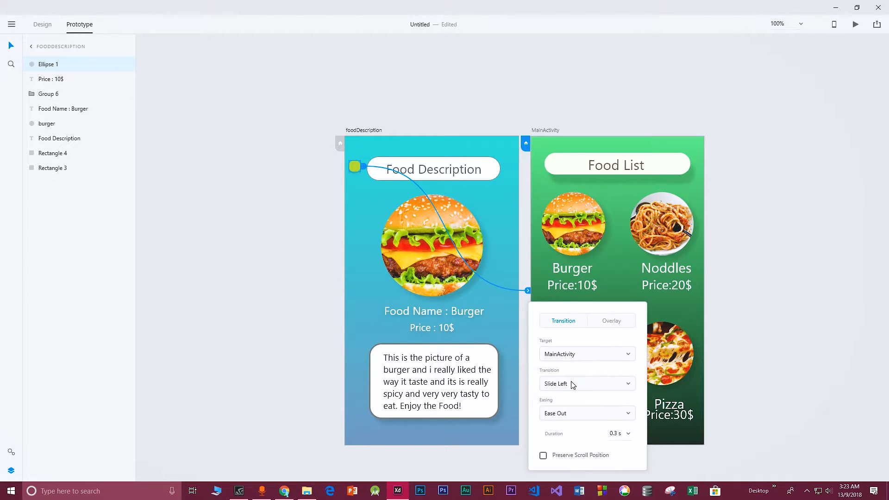
click(573, 384)
click(568, 304)
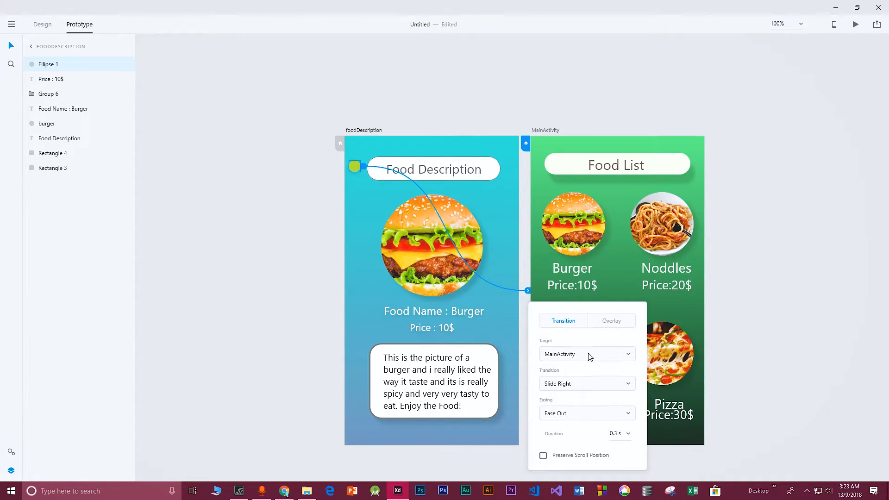
click(560, 103)
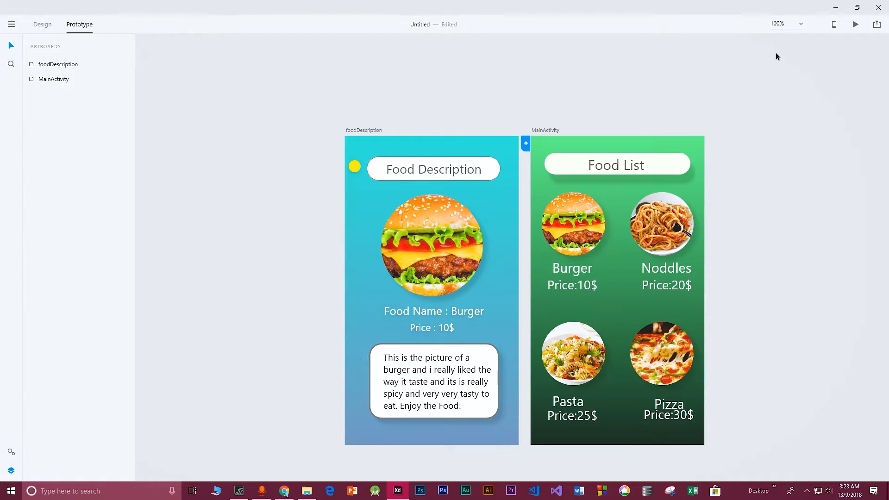
Preview the prototype and test navigating back and forth between the food list and description screens
click(855, 24)
drag(123, 51, 204, 66)
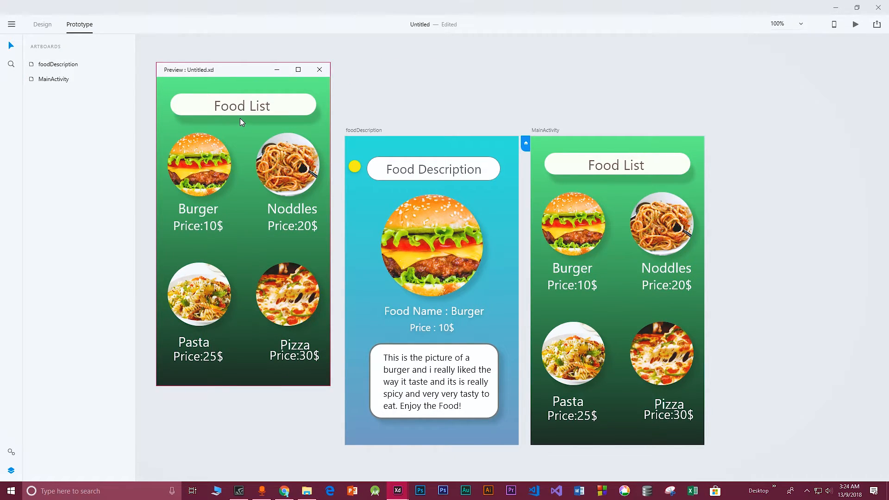
click(205, 161)
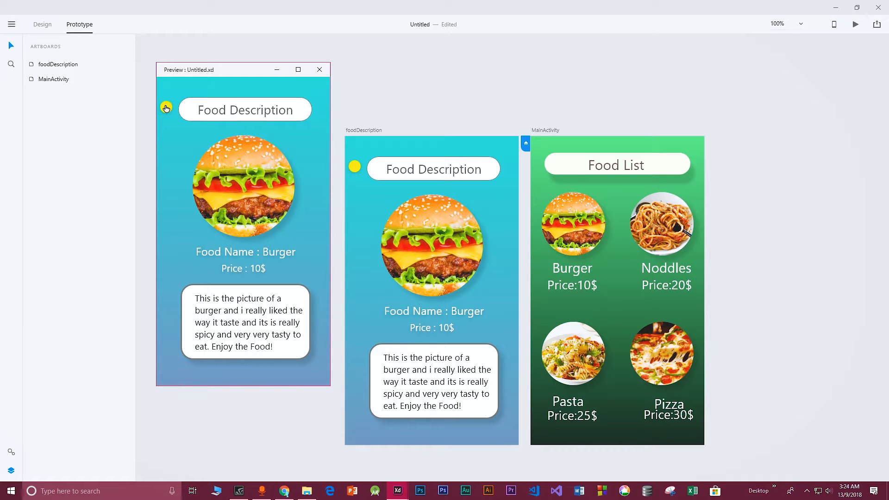
click(166, 108)
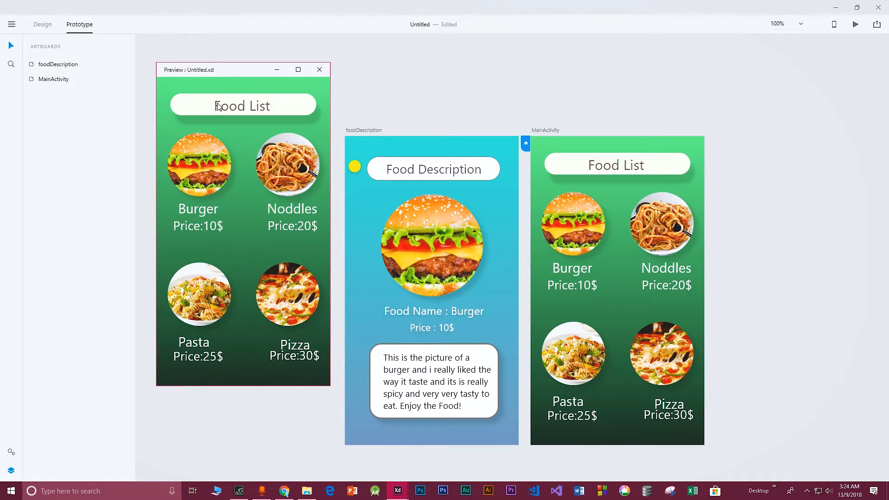
click(220, 158)
click(170, 112)
click(203, 164)
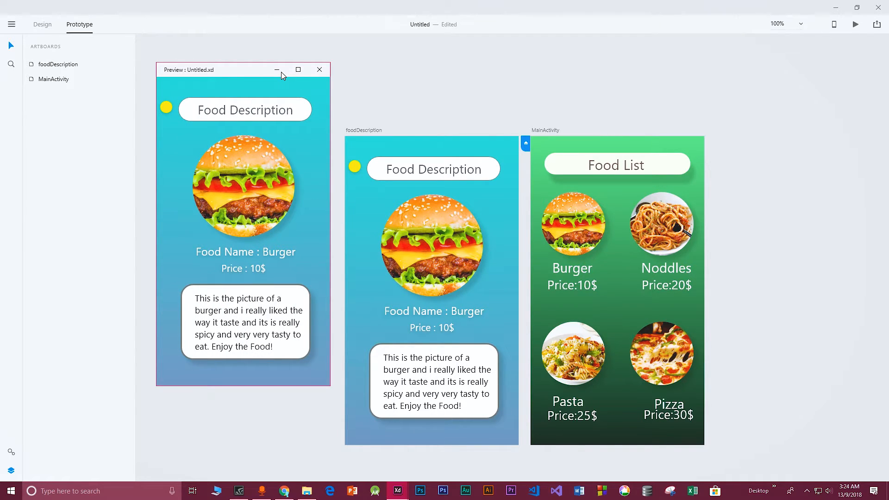
click(166, 108)
drag(209, 119, 223, 130)
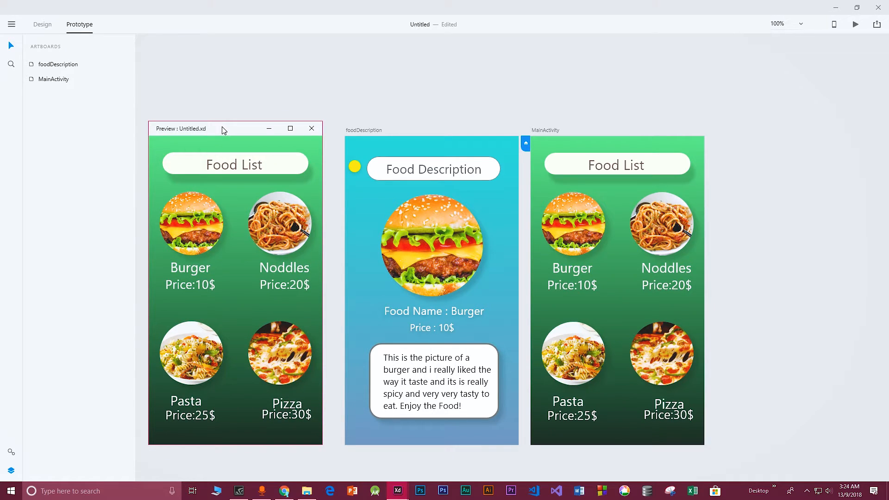